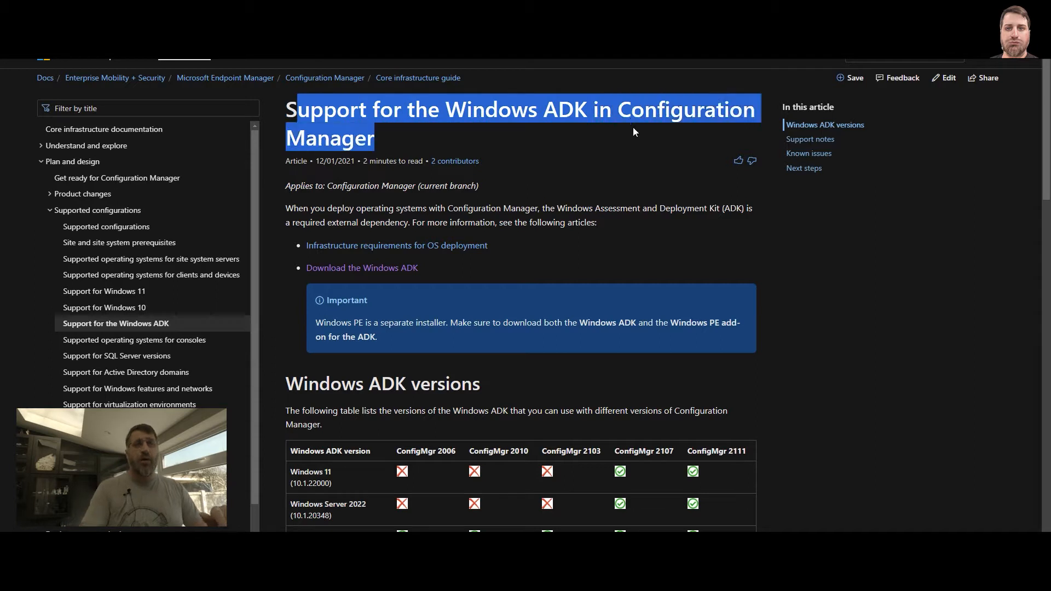
# Examine the Windows ADK versions table for ConfigMgr 2103 support of Windows 11 and Windows 10, version 2004.
pyautogui.moveTo(283, 384); pyautogui.dragTo(511, 376)
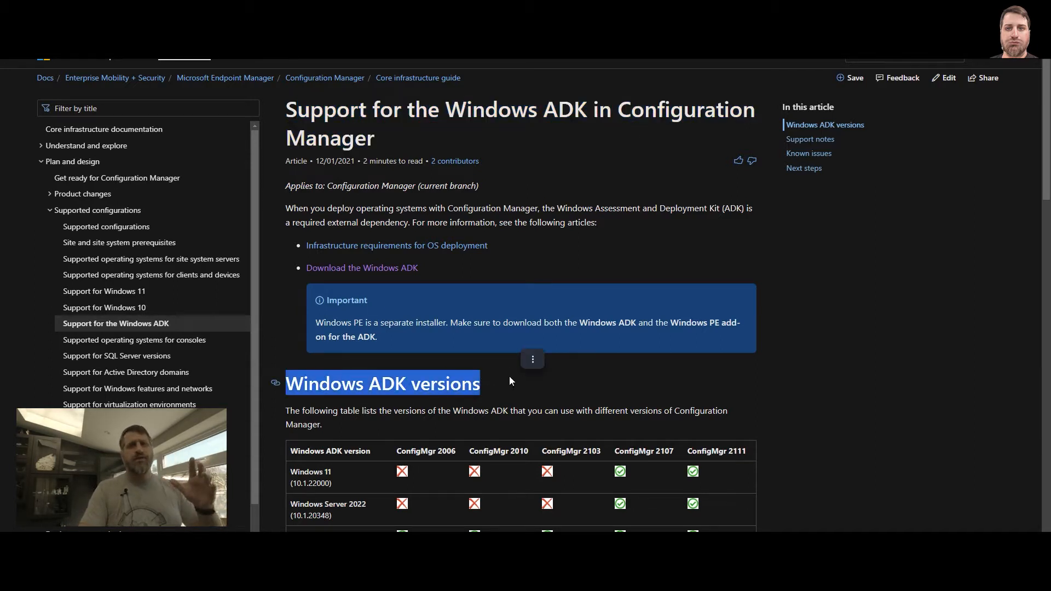
pyautogui.click(595, 394)
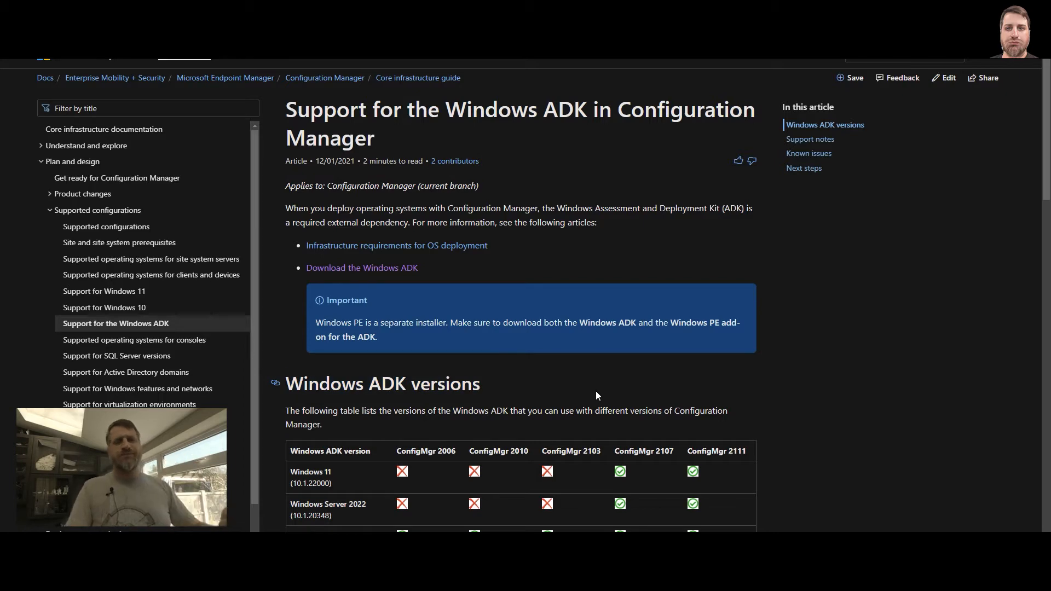
pyautogui.scroll(-4, 587, 371)
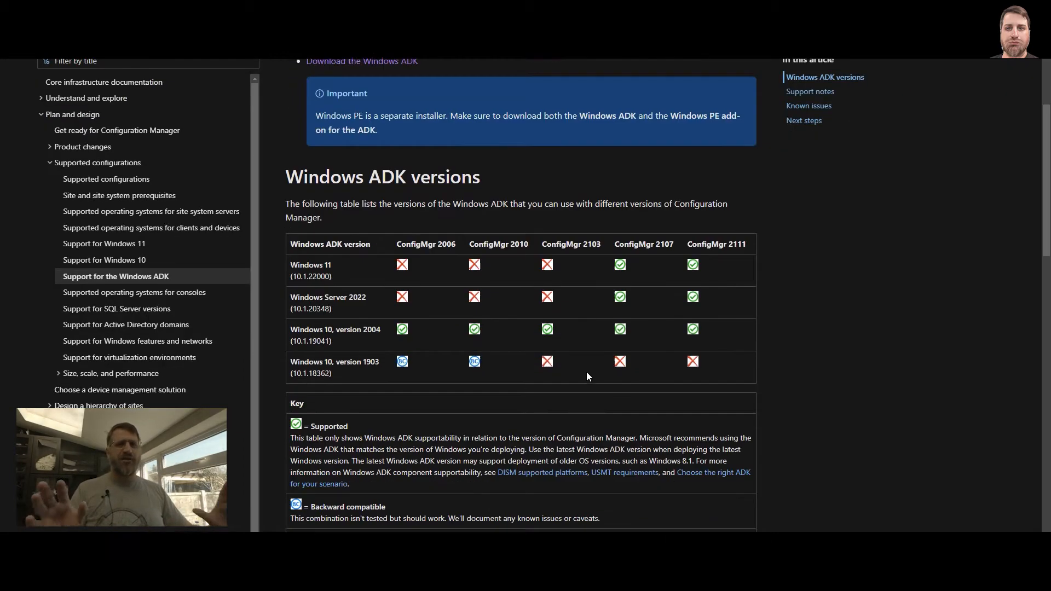
pyautogui.scroll(-1, 586, 372)
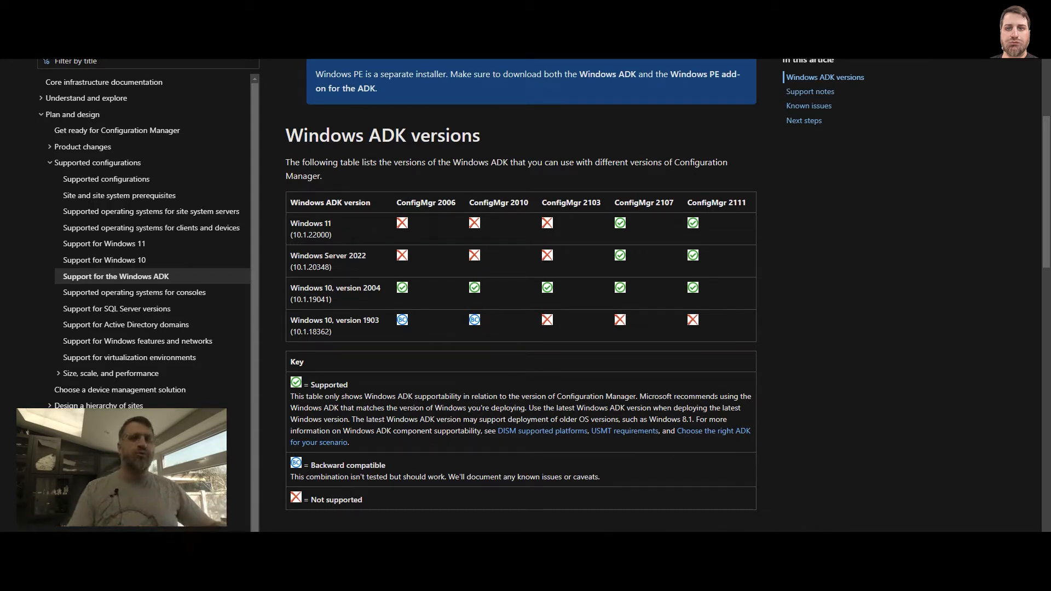
pyautogui.moveTo(601, 203); pyautogui.dragTo(539, 205)
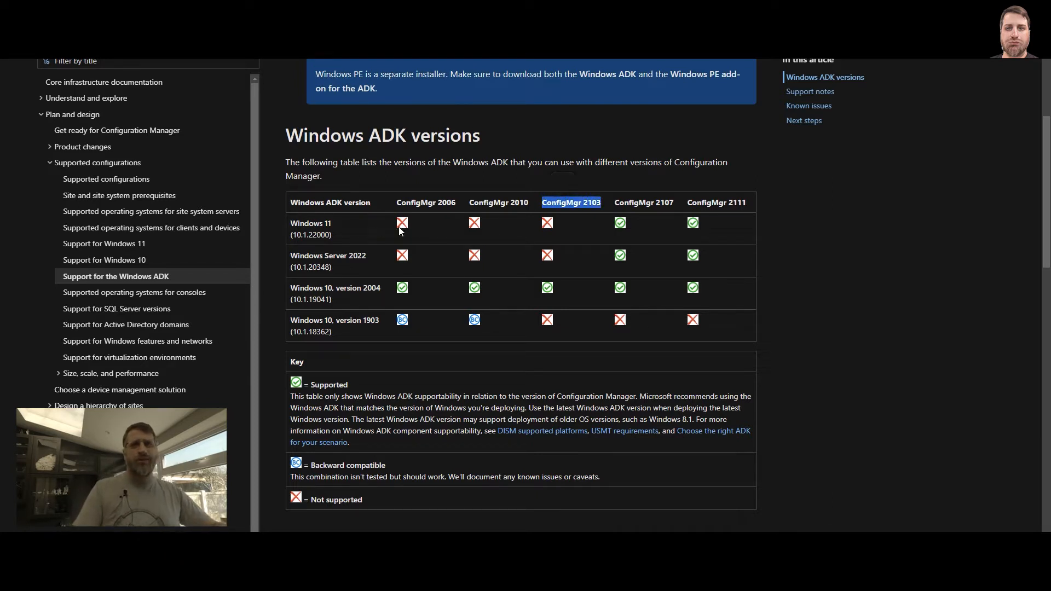
pyautogui.moveTo(289, 224); pyautogui.dragTo(332, 224)
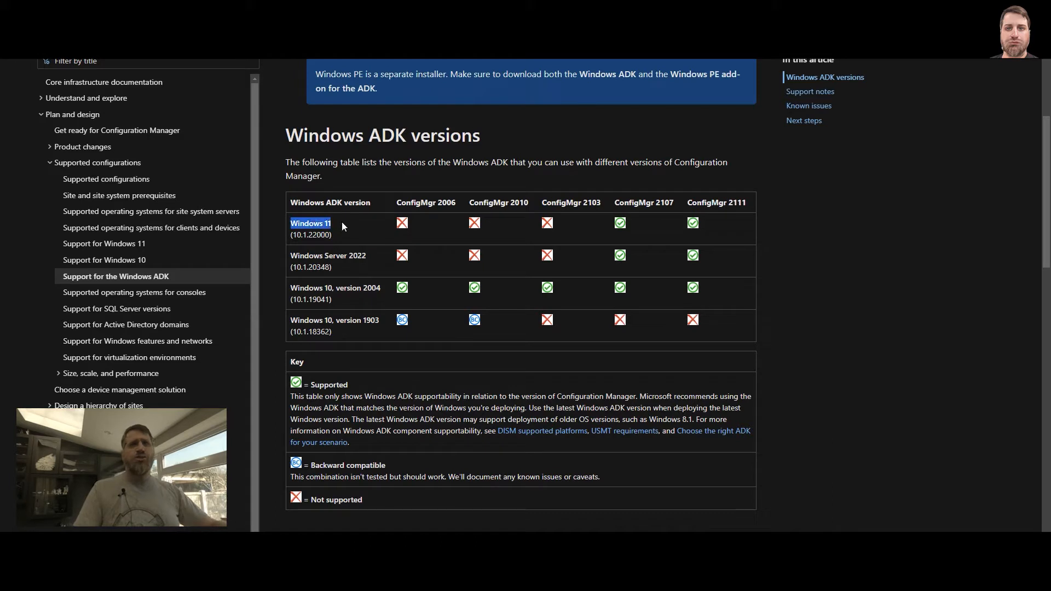
pyautogui.moveTo(290, 288); pyautogui.dragTo(385, 290)
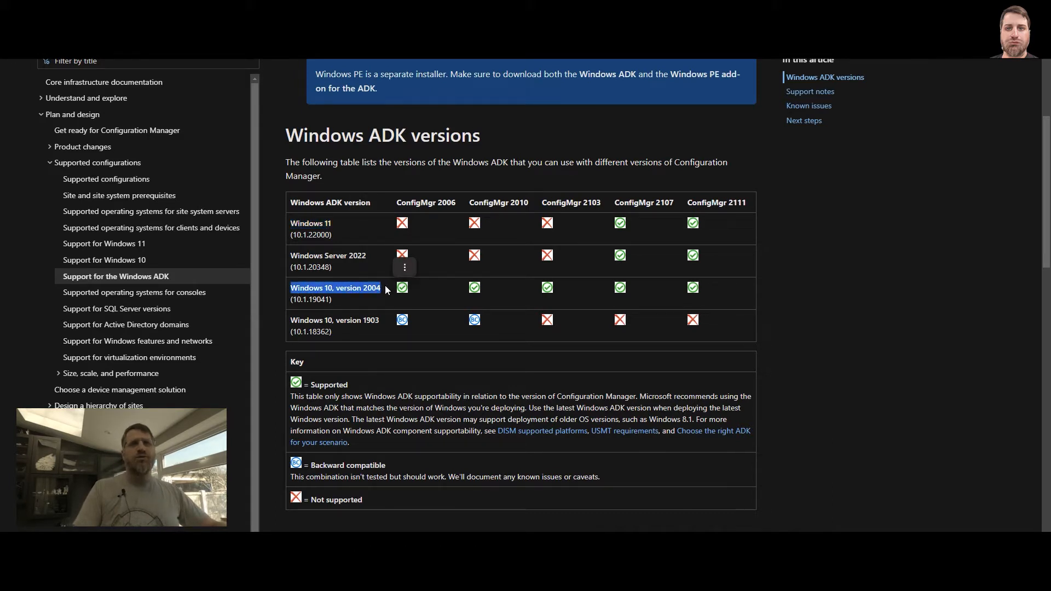
pyautogui.click(384, 293)
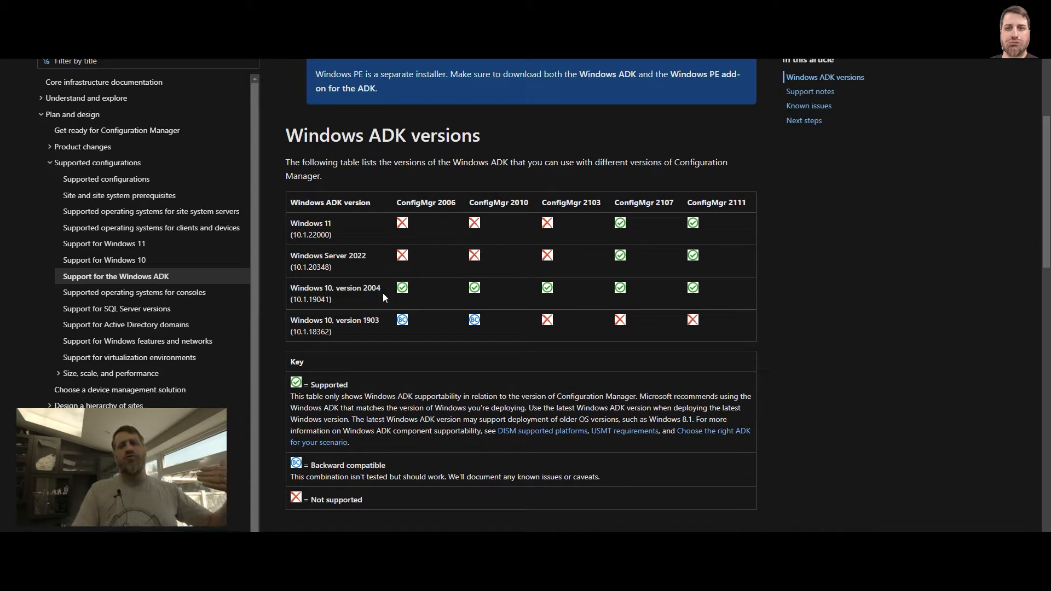
pyautogui.scroll(4, 383, 281)
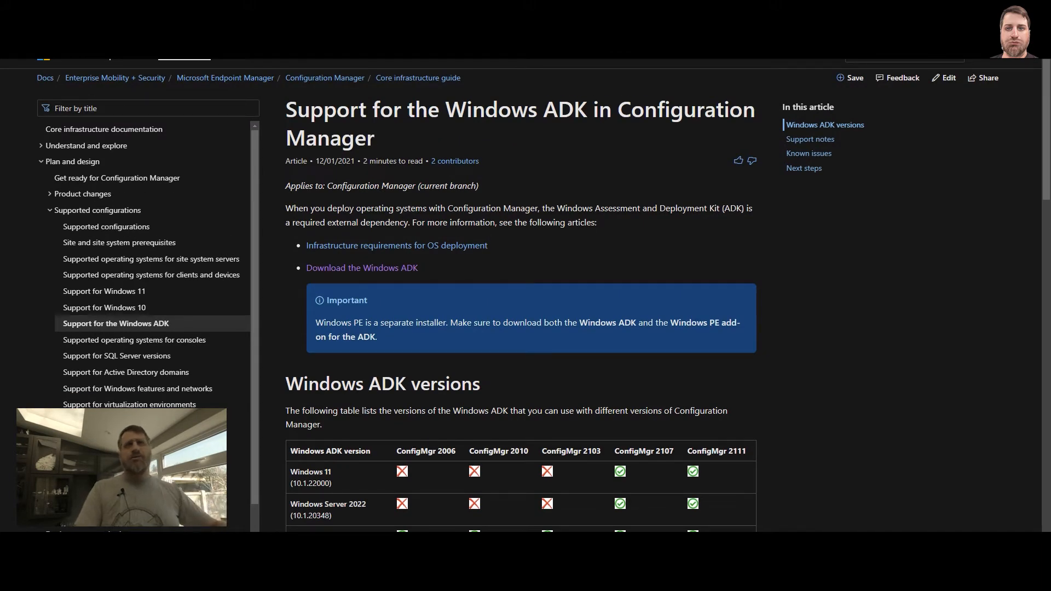
# Find the ADK for Windows 10, version 2004 entry under Other ADK downloads on the Windows ADK download page.
pyautogui.hotkey('ctrl', 'Tab')
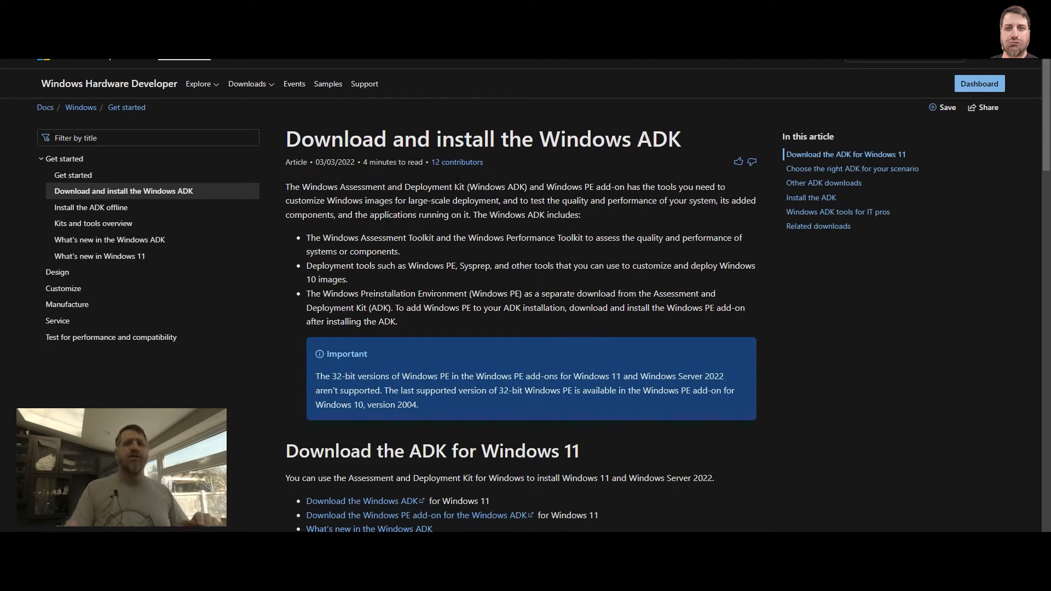
pyautogui.scroll(-15, 485, 336)
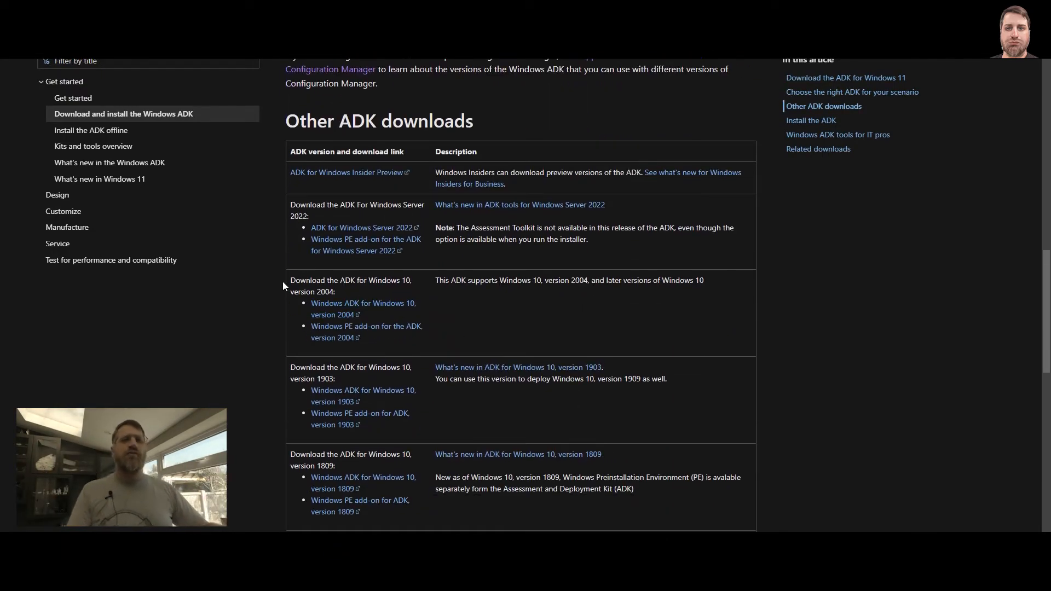
pyautogui.moveTo(290, 281); pyautogui.dragTo(400, 292)
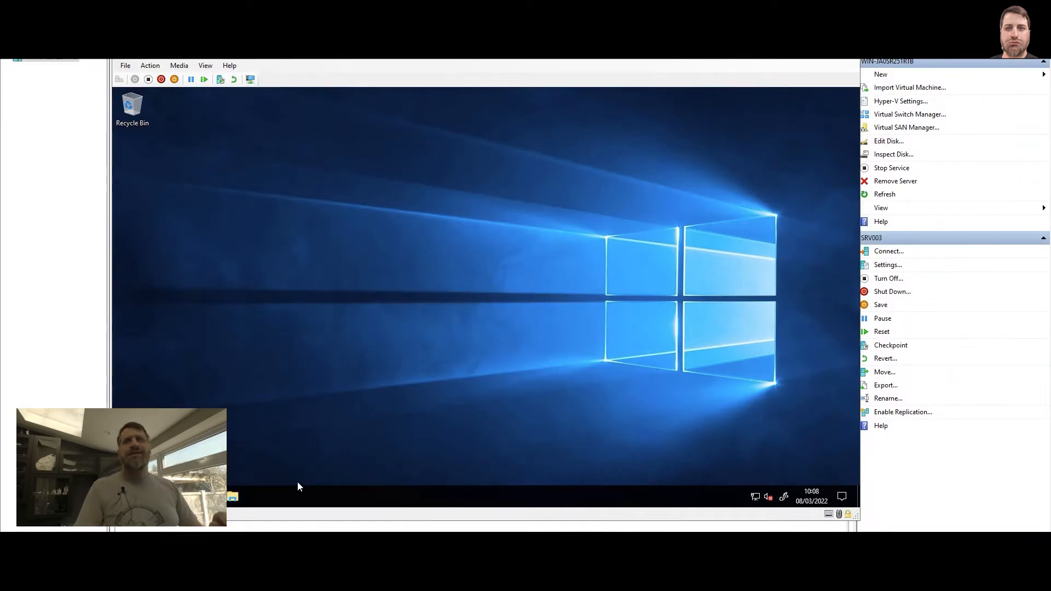
# Open the C:\Temp\ADKW10 folder in File Explorer on the SRV003 virtual machine.
pyautogui.click(239, 486)
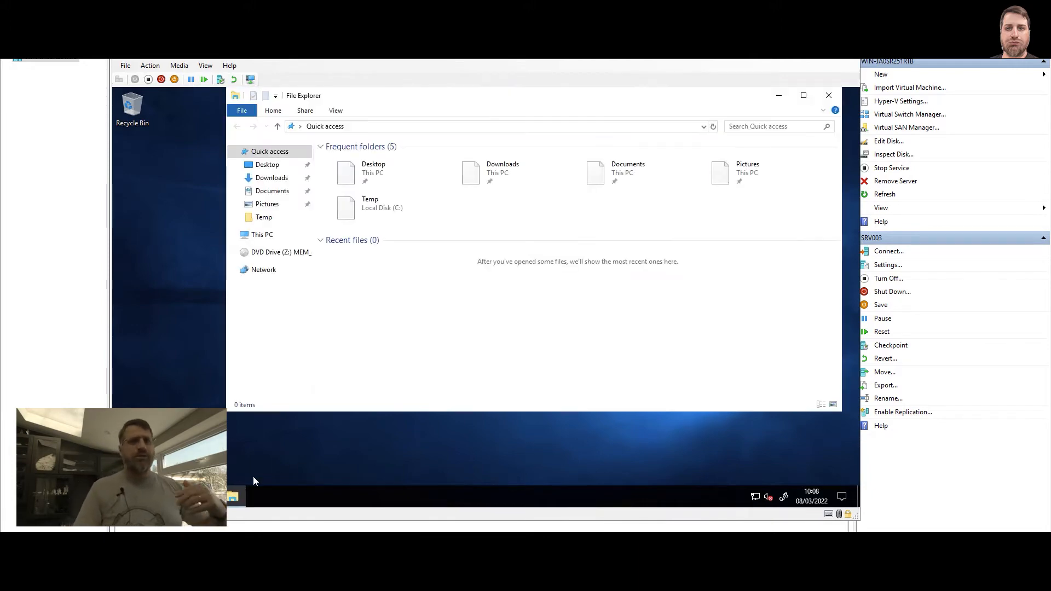
pyautogui.click(262, 234)
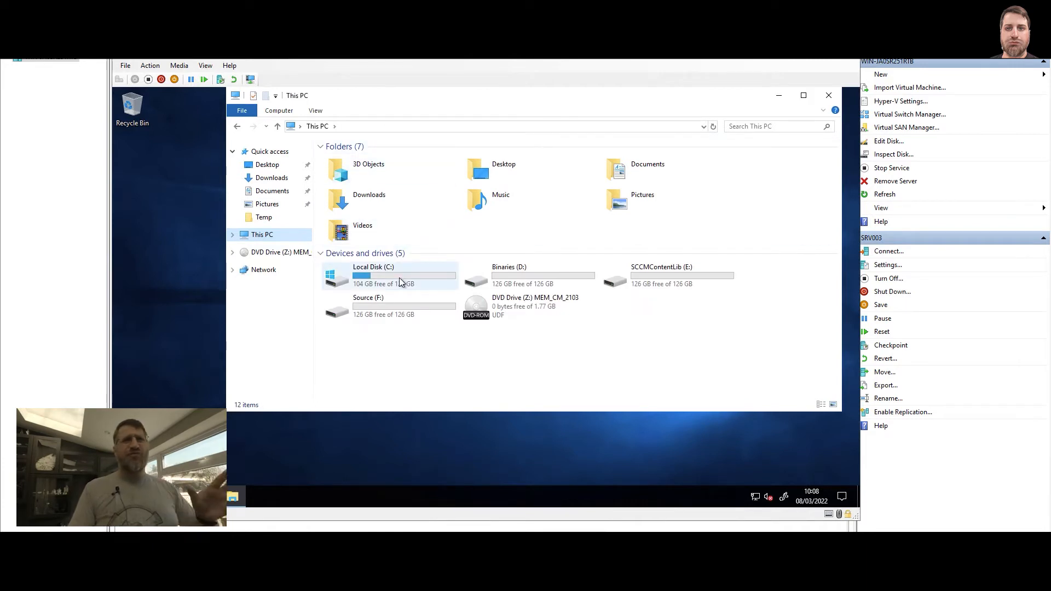
pyautogui.click(399, 278)
pyautogui.doubleClick(392, 282)
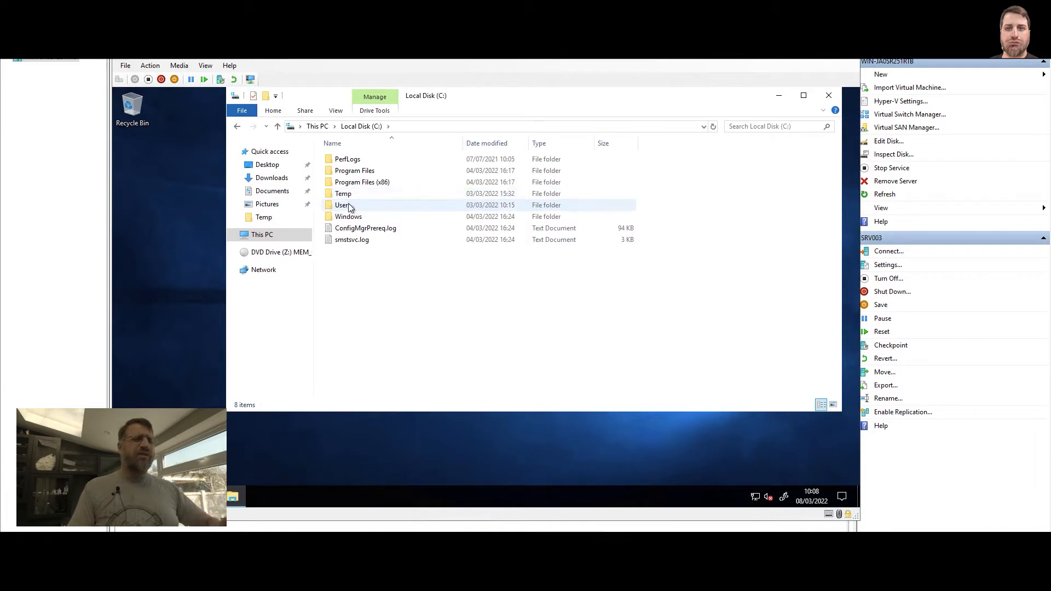
pyautogui.doubleClick(348, 196)
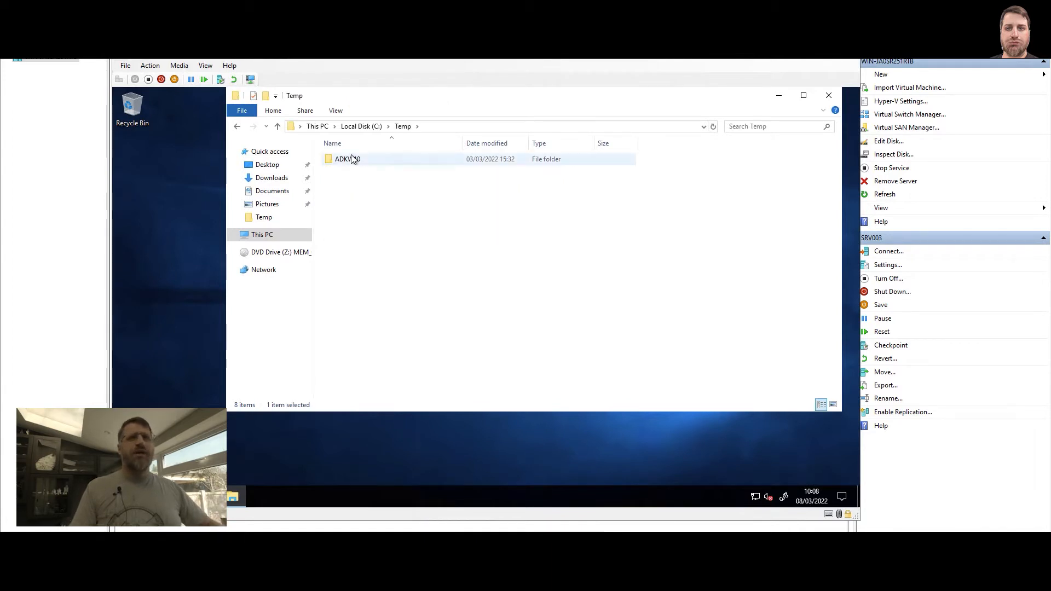
pyautogui.doubleClick(353, 159)
# Check the properties of the ADKDownload and ADKWPEDownload folders.
pyautogui.click(368, 159)
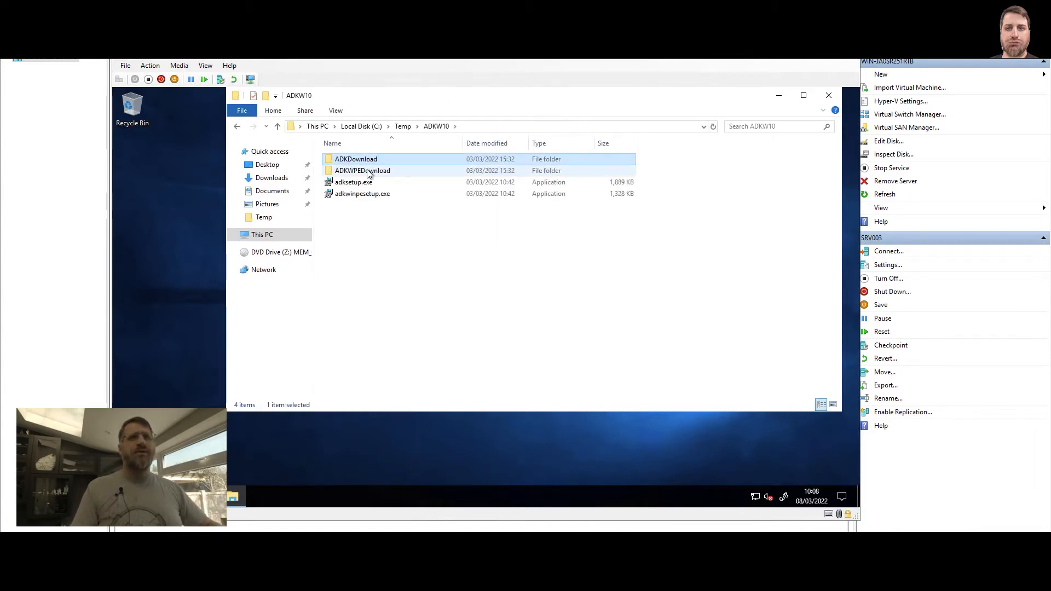
pyautogui.hotkey('alt', 'Return')
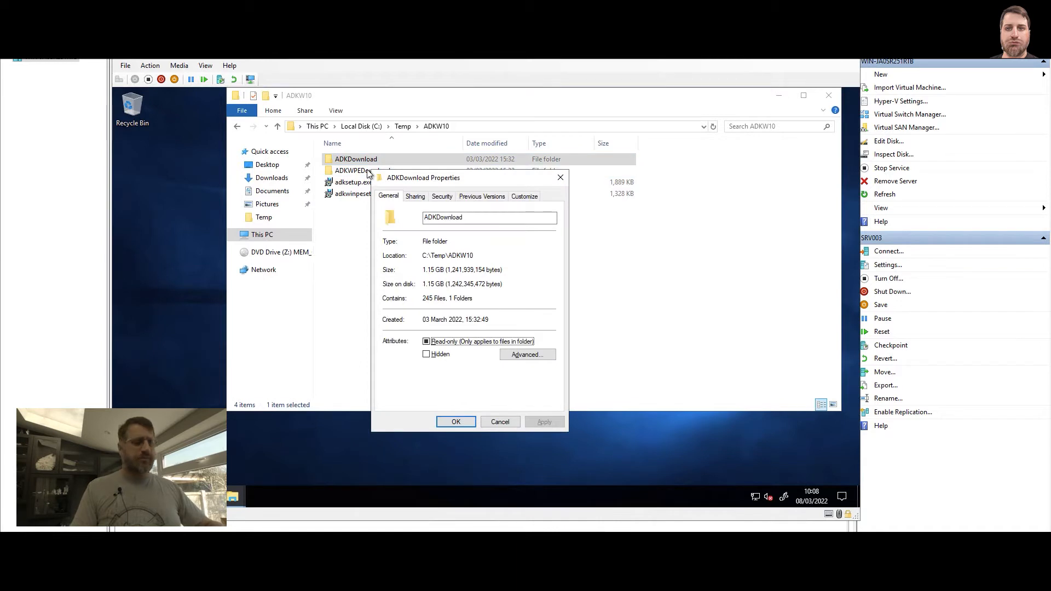
pyautogui.press('Escape')
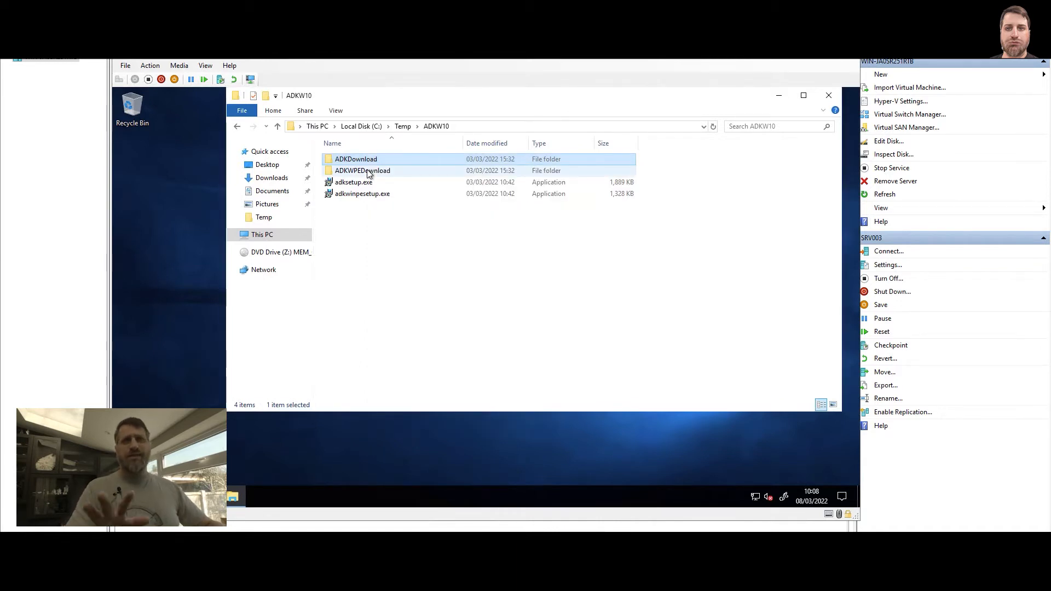
pyautogui.click(368, 171)
pyautogui.hotkey('alt', 'Return')
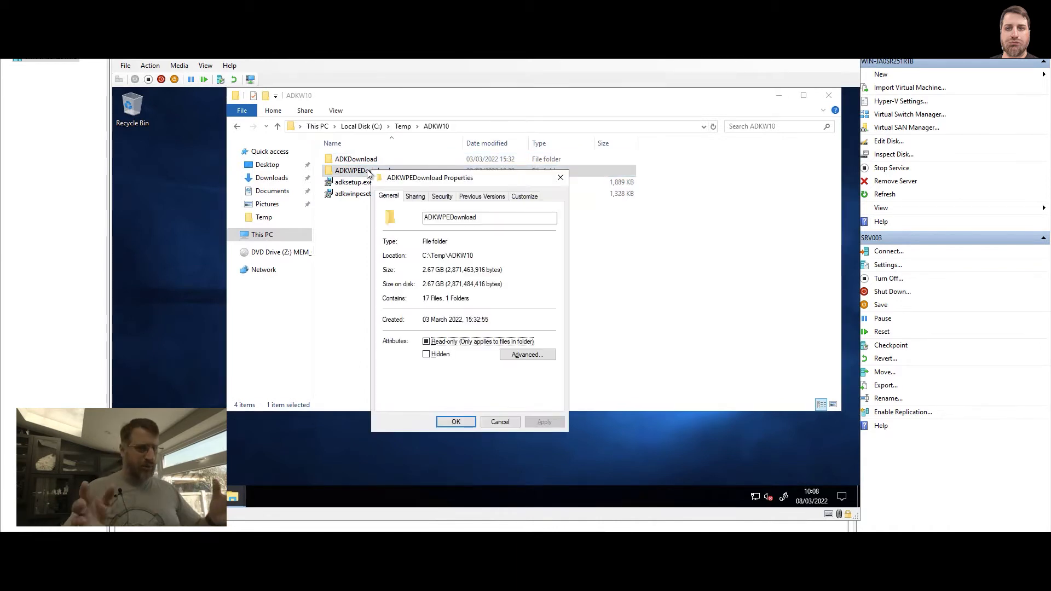
pyautogui.press('Escape')
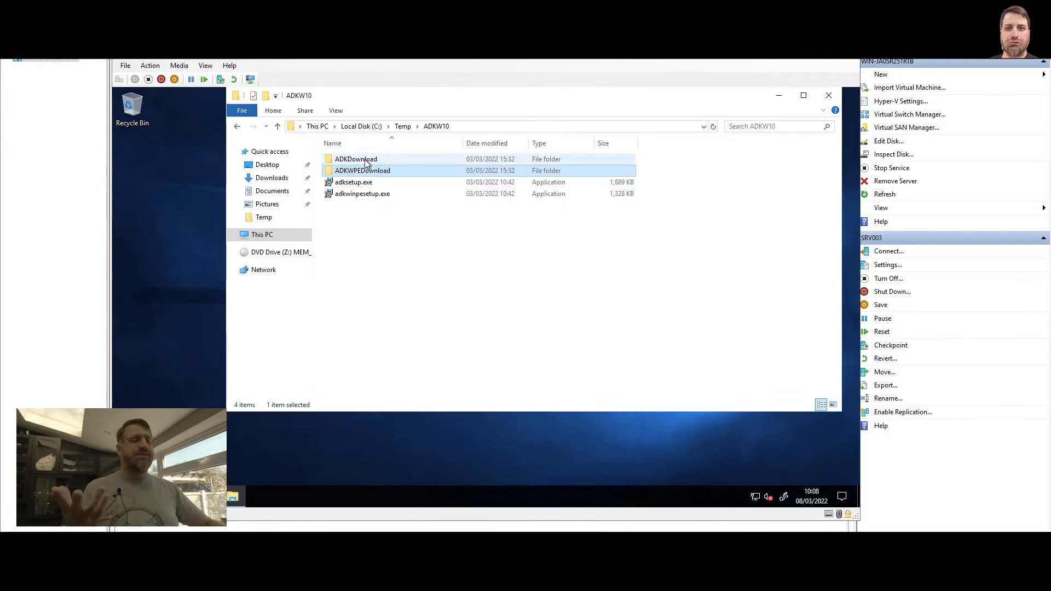
# Launch adksetup.exe from the ADKDownload folder.
pyautogui.doubleClick(366, 160)
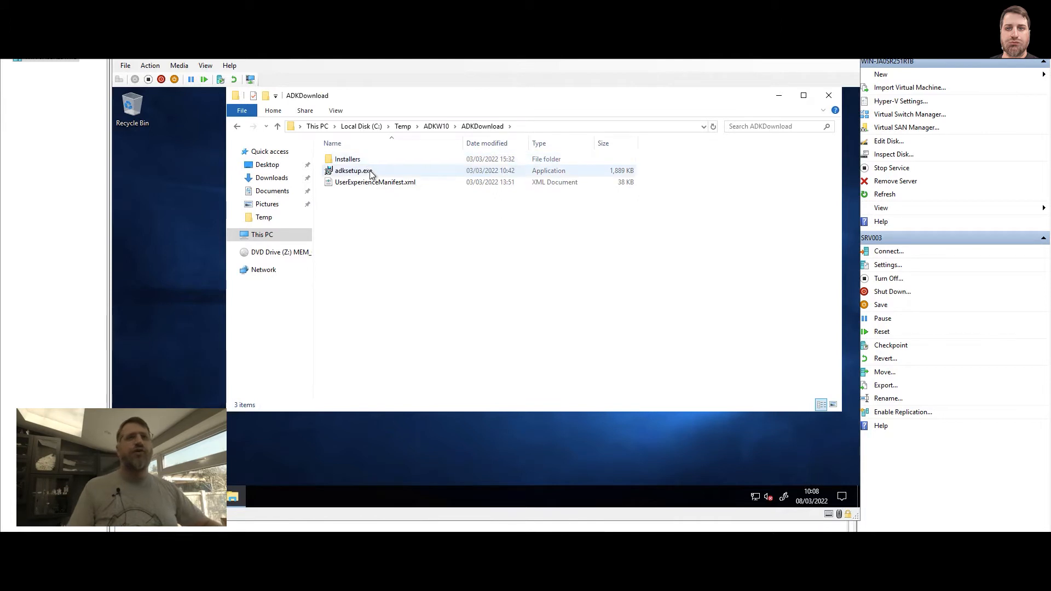
pyautogui.doubleClick(370, 174)
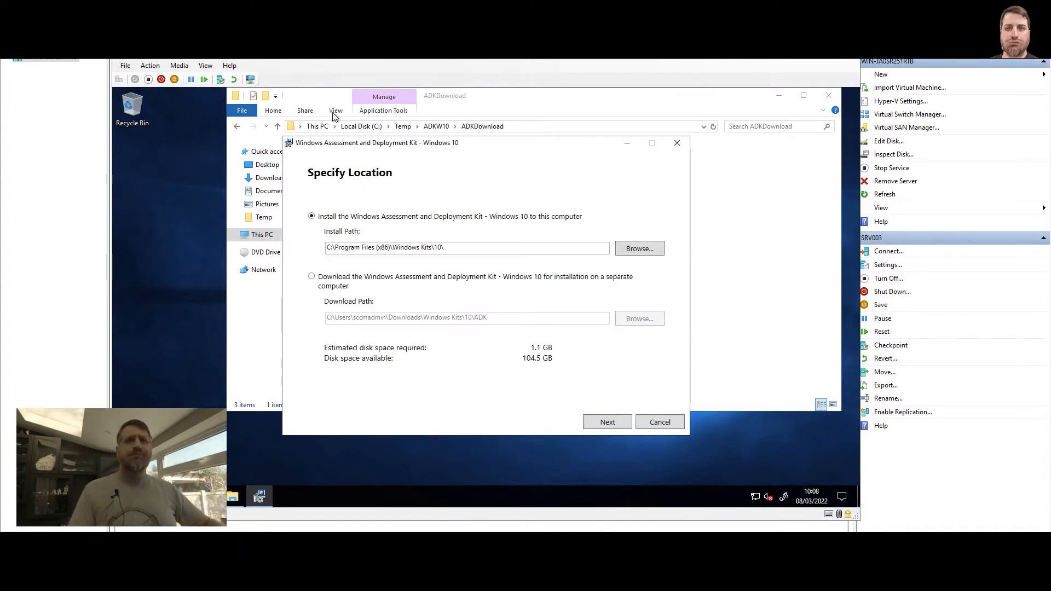
# View the server's drives in a separate File Explorer window and minimize it to return to the setup wizard.
pyautogui.press('super+e')
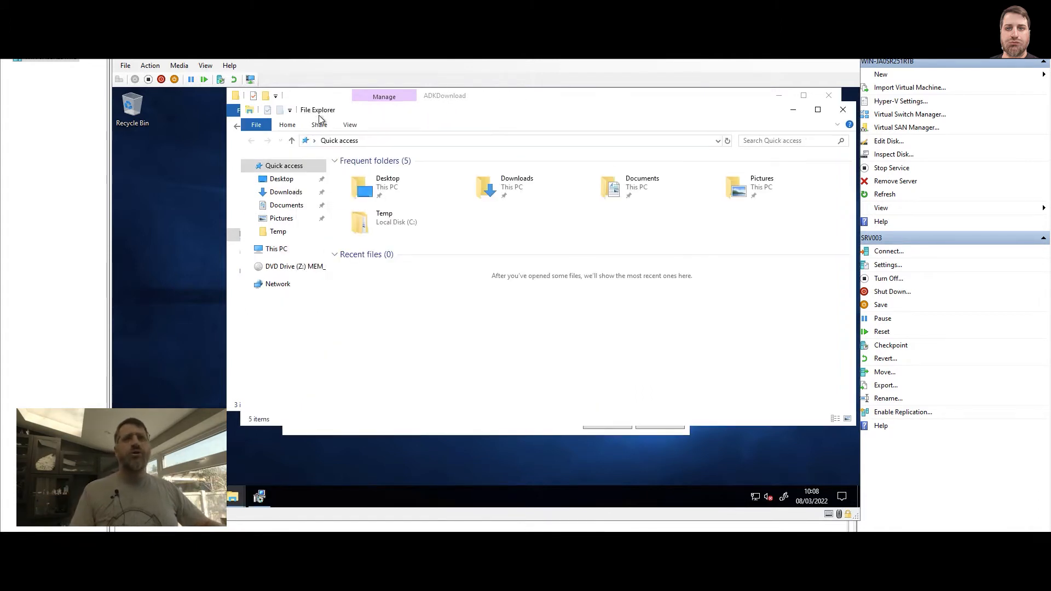
pyautogui.click(274, 248)
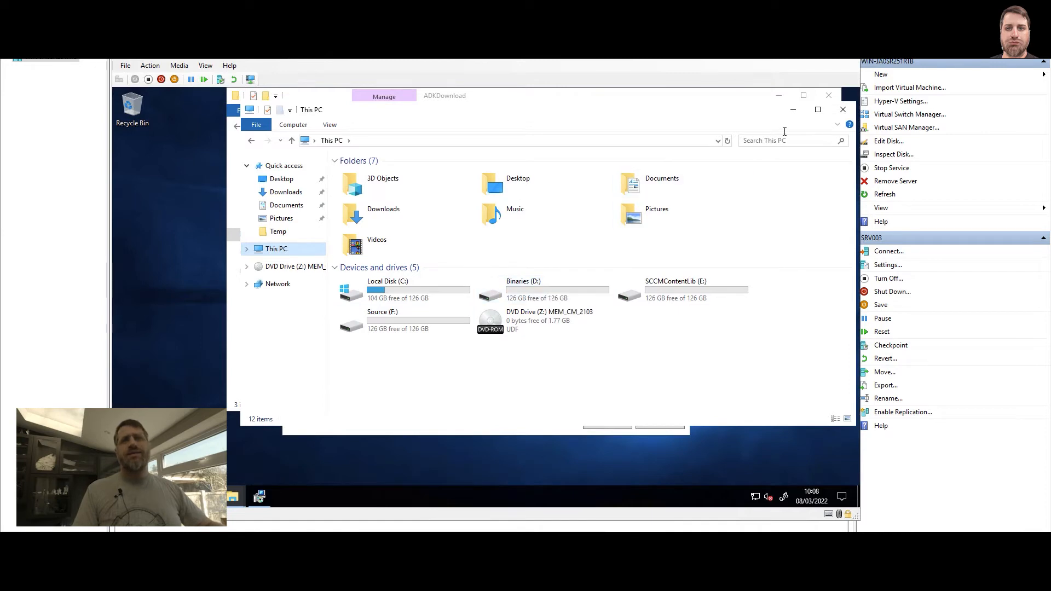
pyautogui.click(793, 109)
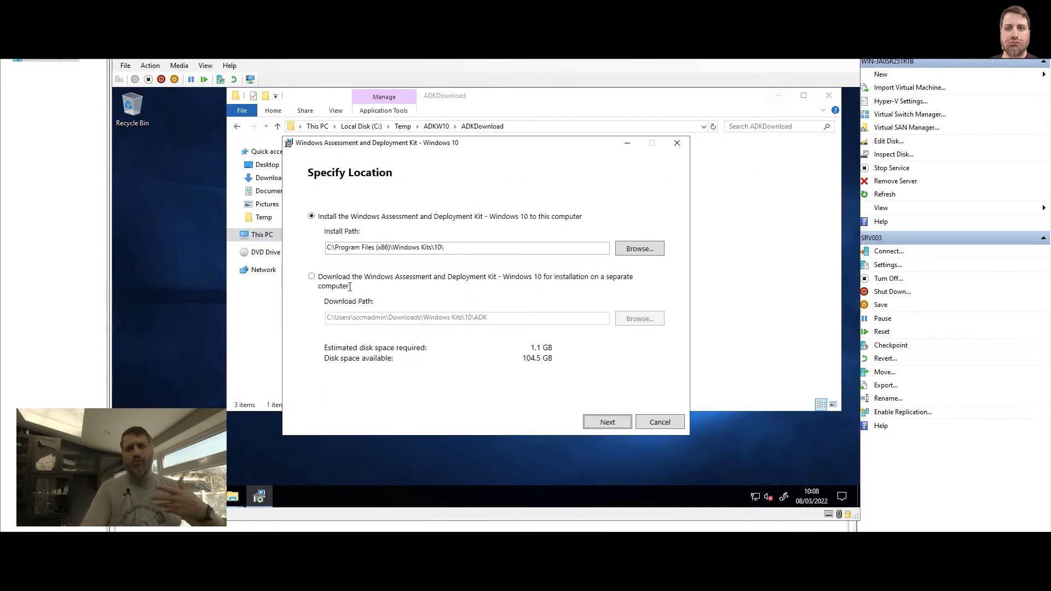
# Set the ADK install path to D:\Program Files (x86)\Windows Kits\10\ and continue the setup.
pyautogui.click(327, 247)
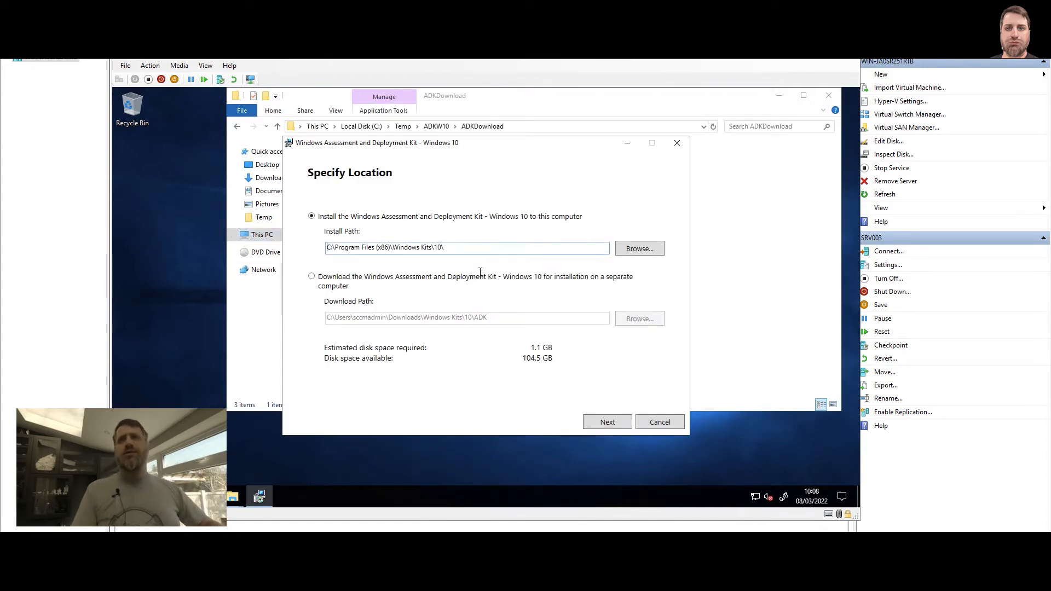
pyautogui.press('Delete')
pyautogui.write('D')
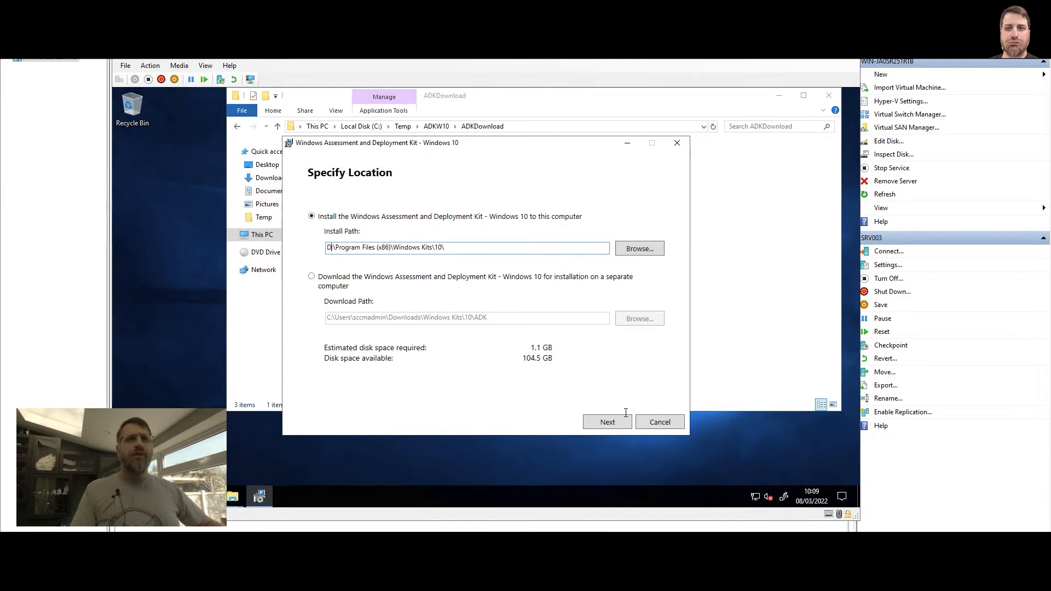
pyautogui.click(608, 423)
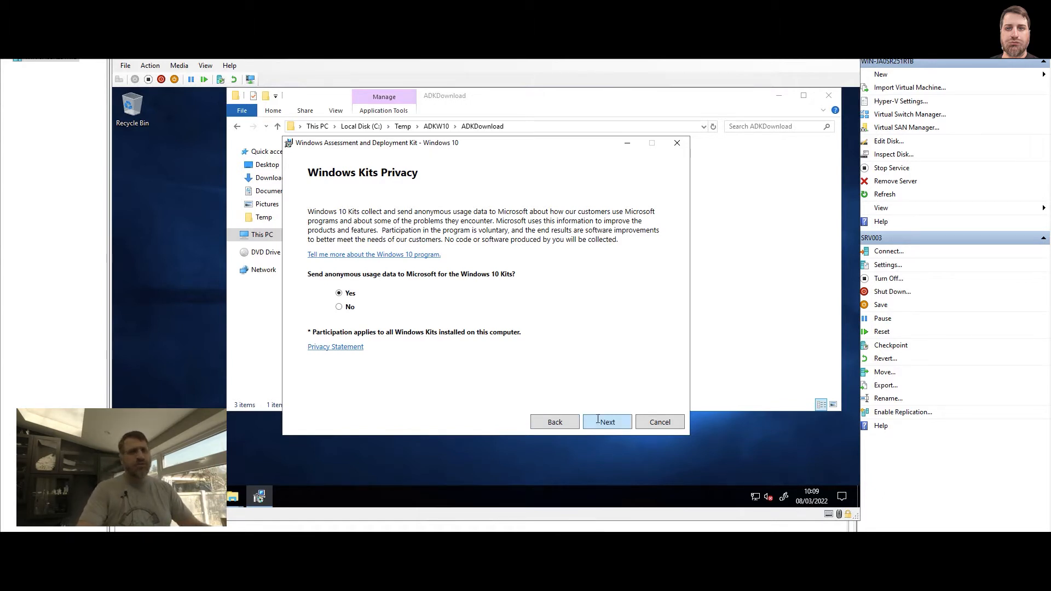
# Keep the anonymous usage data option at Yes and accept the license agreement.
pyautogui.click(598, 420)
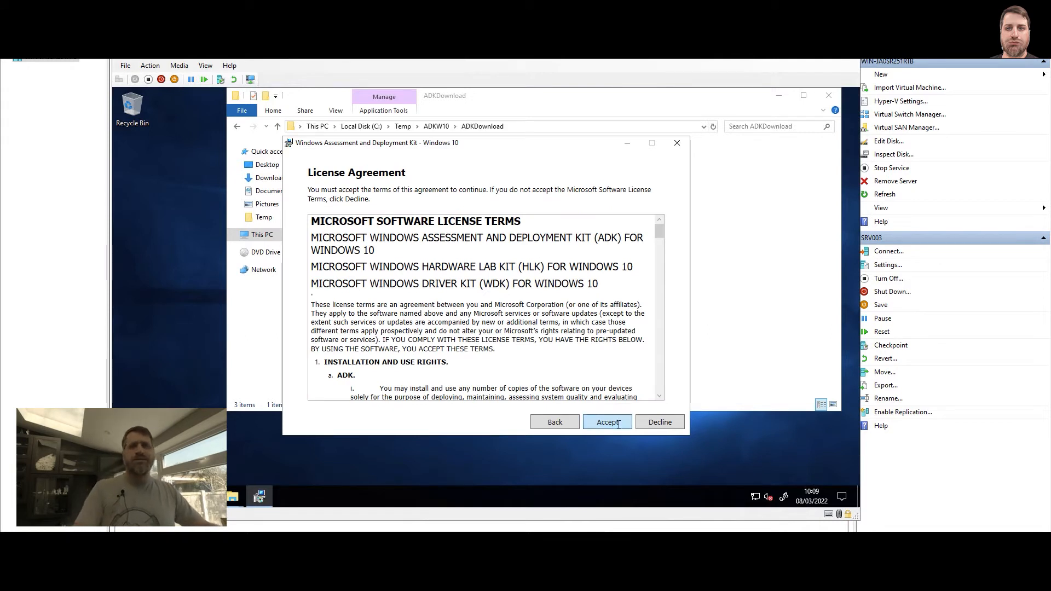
pyautogui.click(619, 425)
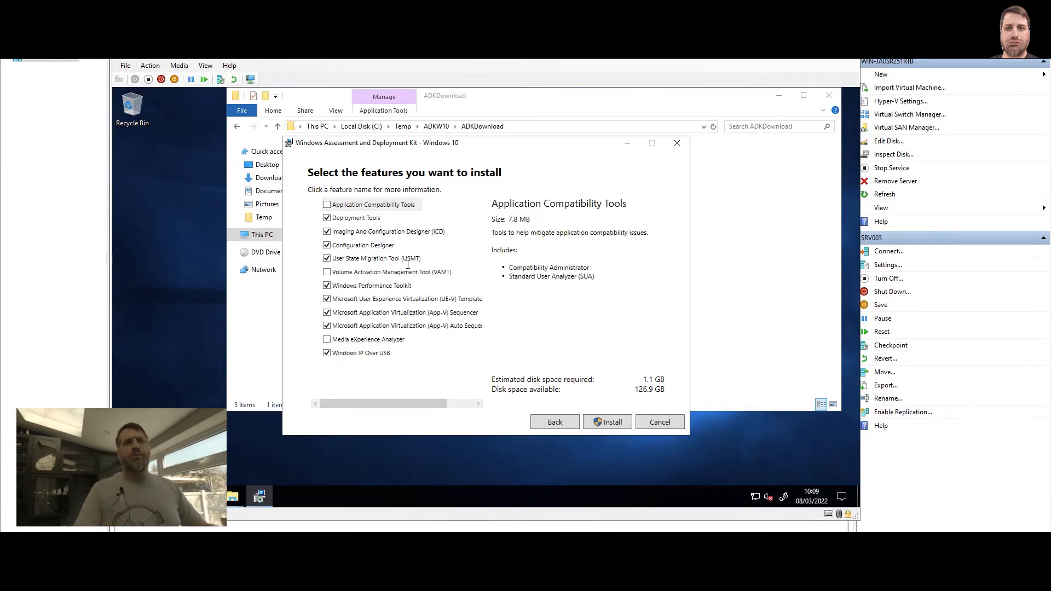
# Deselect all ADK features except Deployment Tools and User State Migration Tool (USMT), and start the installation.
pyautogui.click(327, 231)
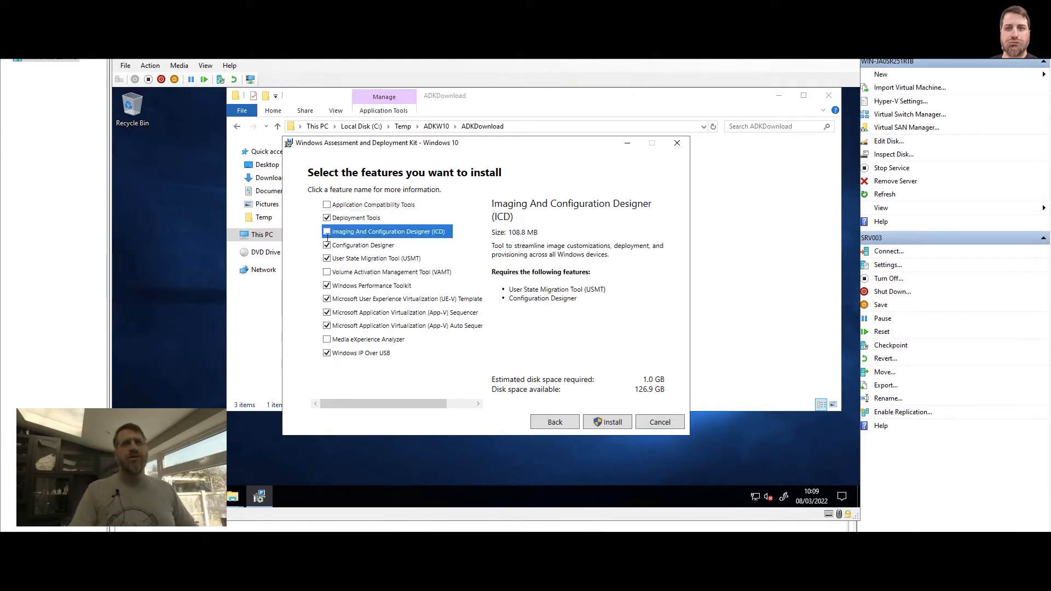
pyautogui.click(327, 245)
pyautogui.click(327, 286)
pyautogui.click(327, 299)
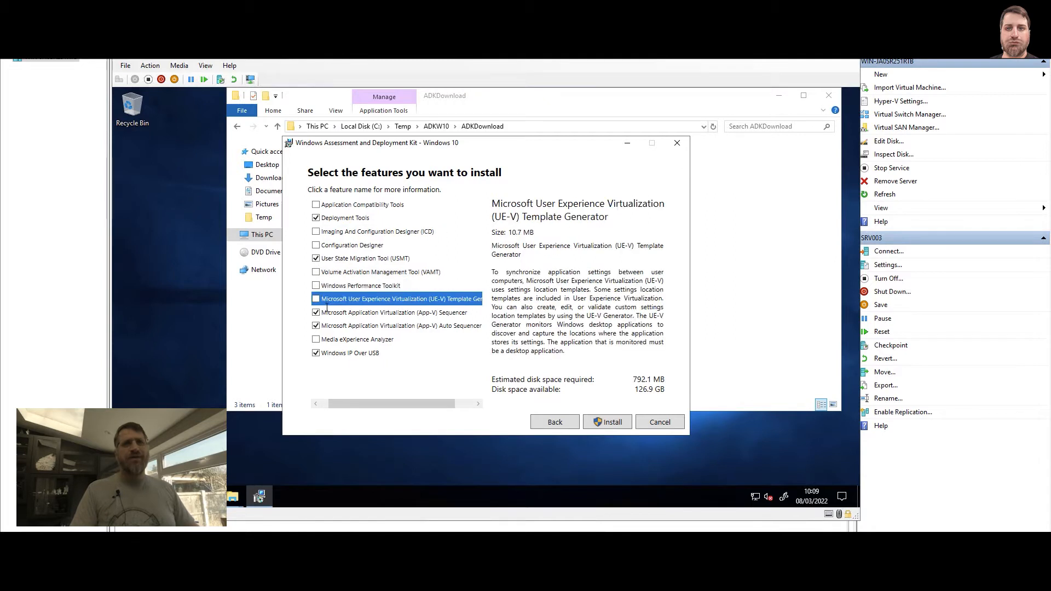
pyautogui.click(317, 312)
pyautogui.click(317, 325)
pyautogui.click(317, 353)
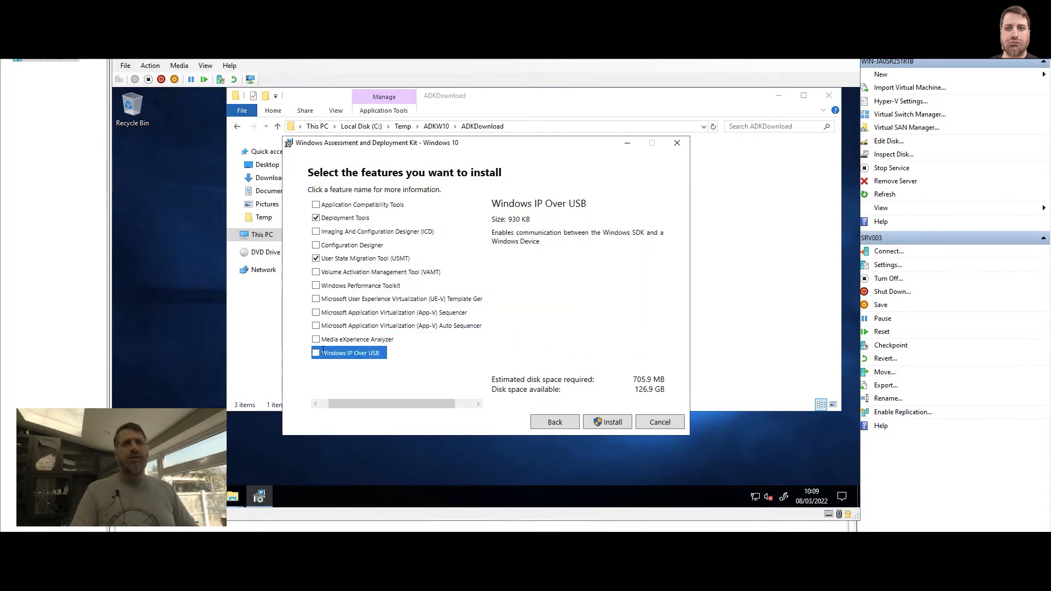
pyautogui.click(621, 422)
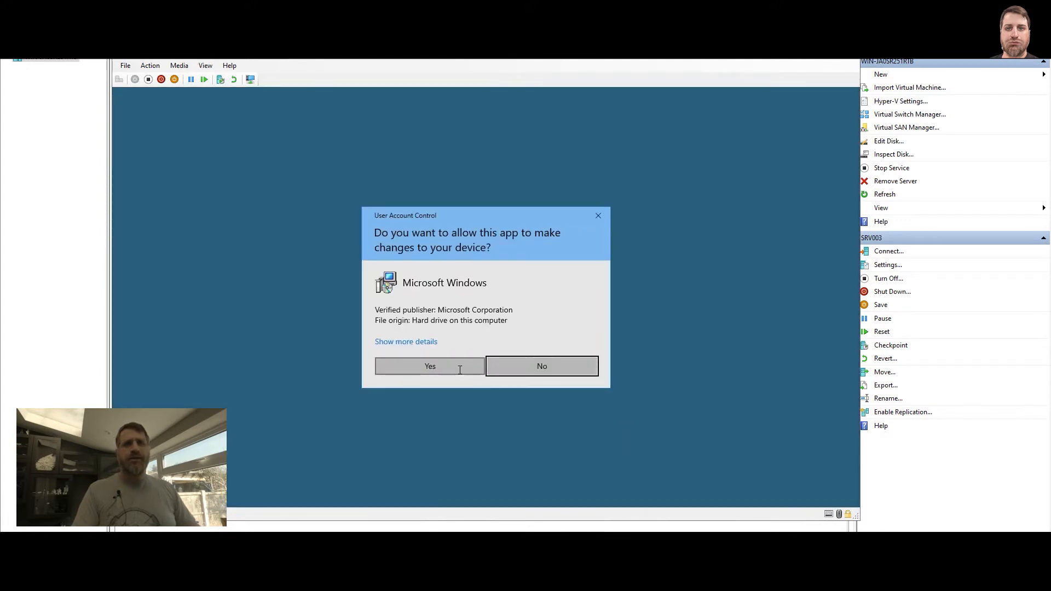
# Allow the ADK installer to make changes to the server and close its wizard once the installation finishes.
pyautogui.click(430, 366)
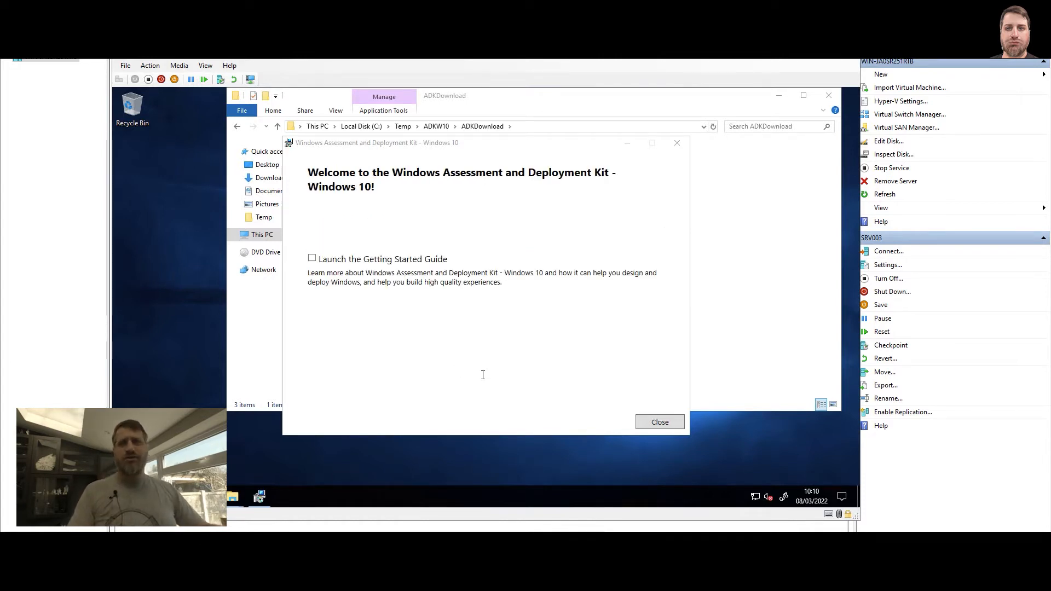
pyautogui.click(660, 422)
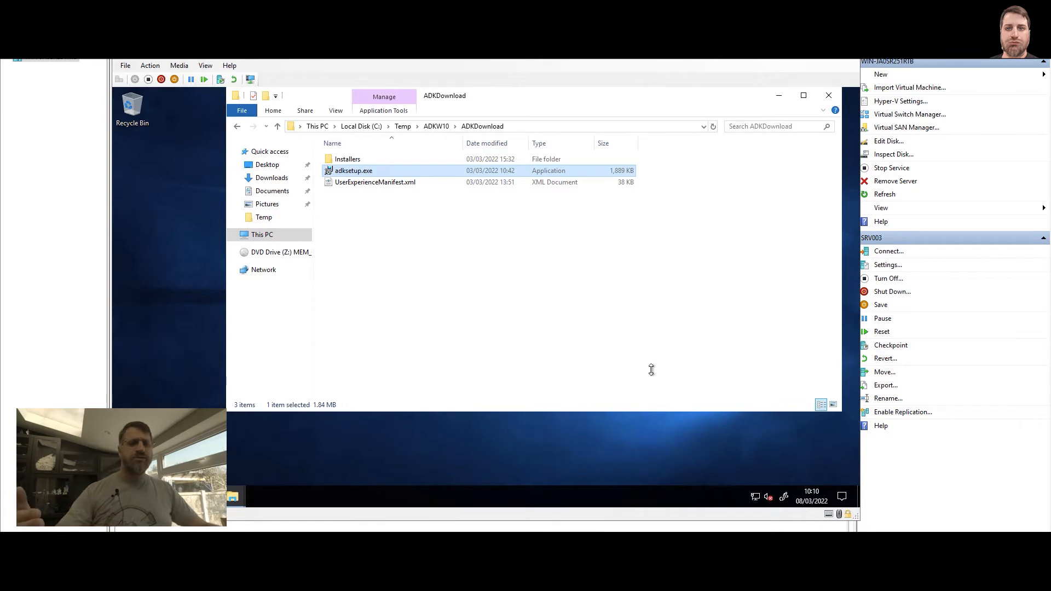
# Run adkwinpesetup.exe from the C:\Temp\ADKW10\ADKWPEDownload folder.
pyautogui.click(440, 124)
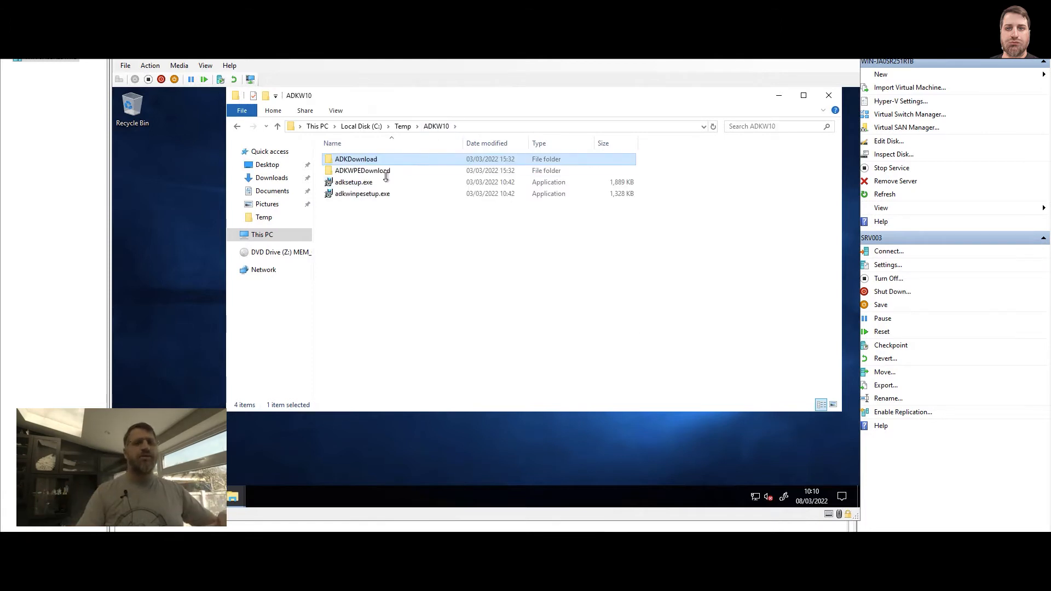
pyautogui.doubleClick(353, 171)
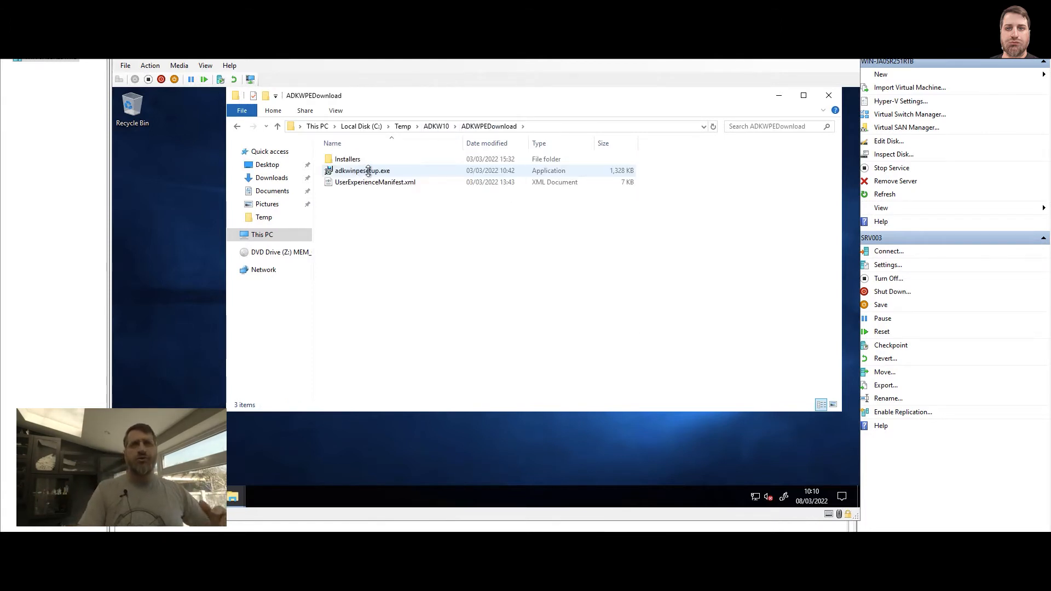
pyautogui.doubleClick(370, 172)
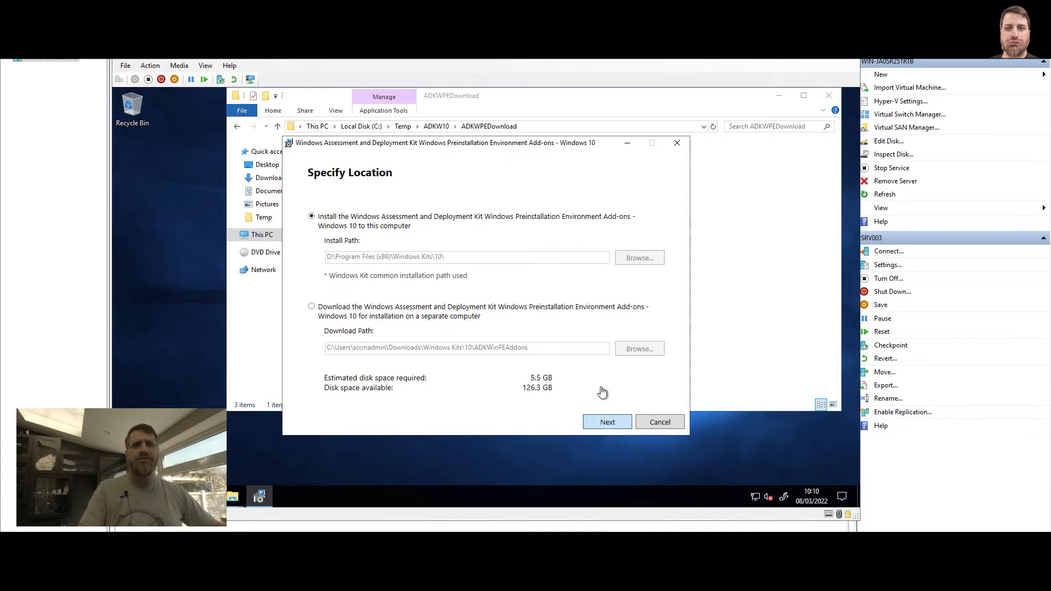
# Keep the Windows PE add-on's preset install path and the anonymous usage data option at Yes, and accept the license agreement.
pyautogui.click(615, 423)
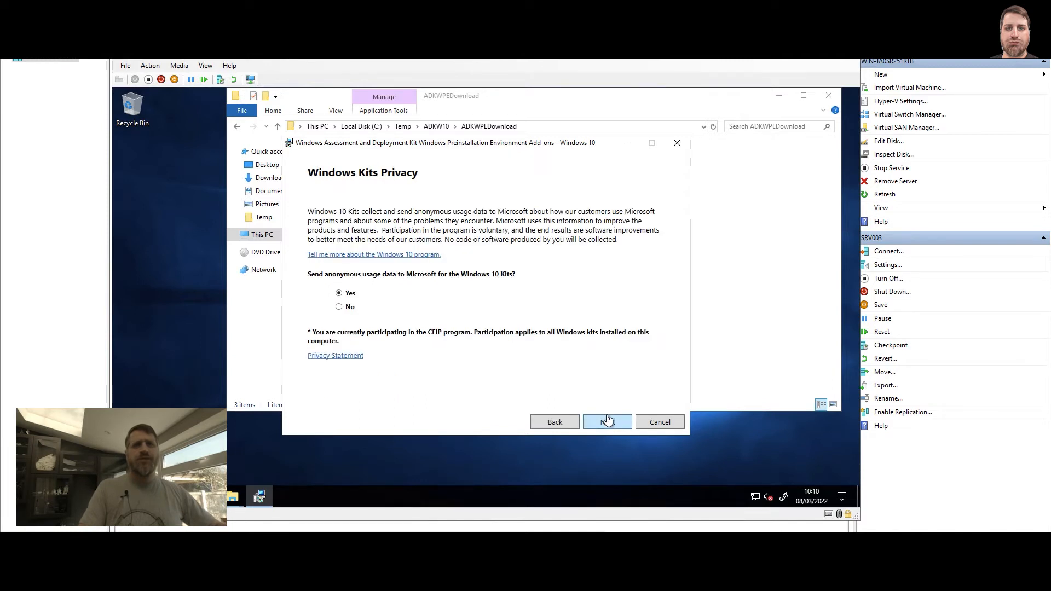
pyautogui.click(605, 426)
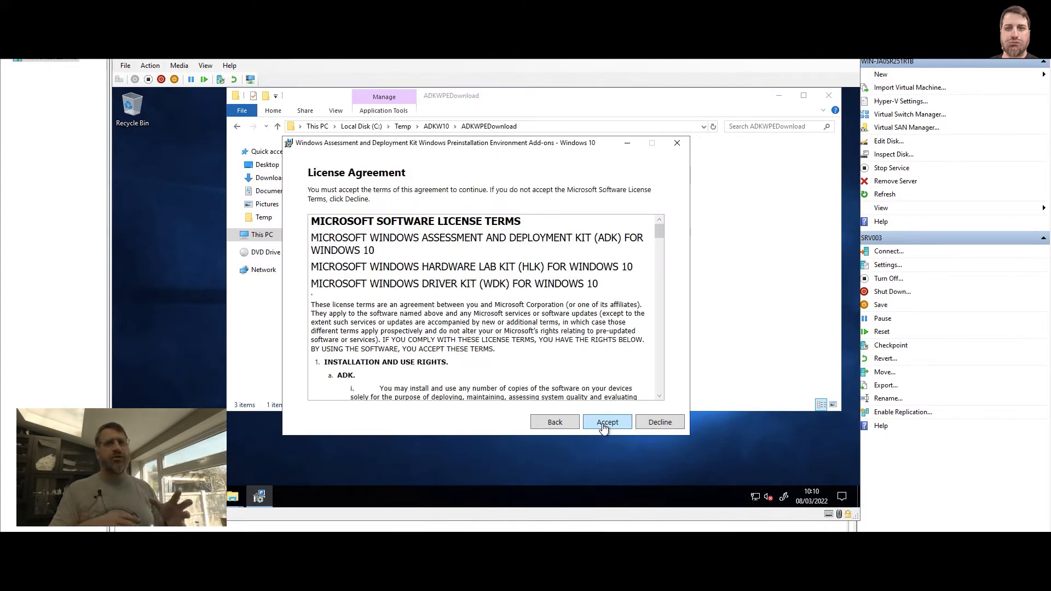
pyautogui.click(604, 427)
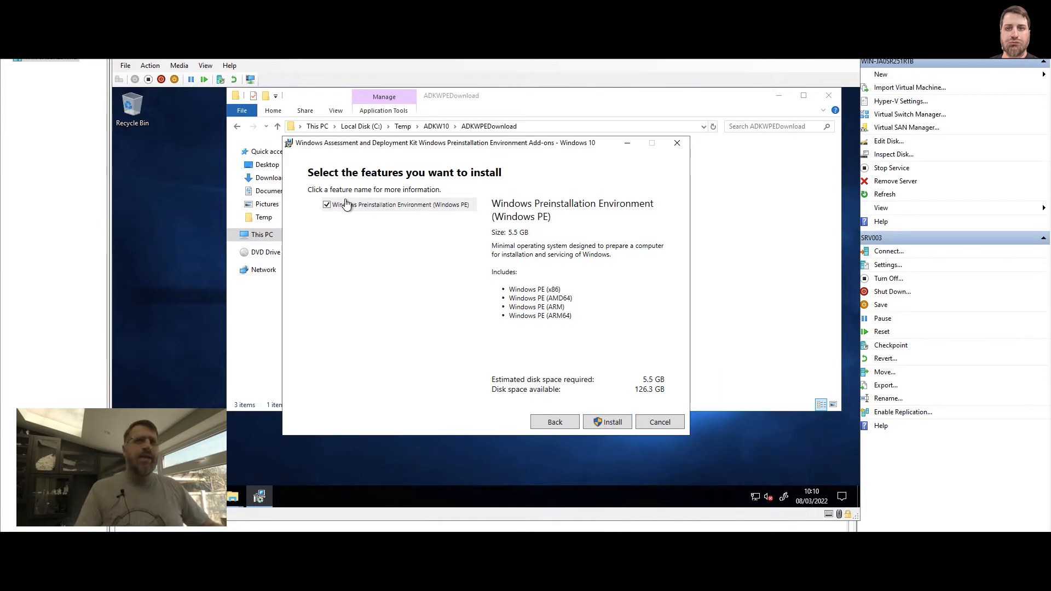
# Install the Windows Preinstallation Environment (Windows PE) feature, approving the elevation request, and close the finished wizard and the File Explorer window.
pyautogui.click(613, 423)
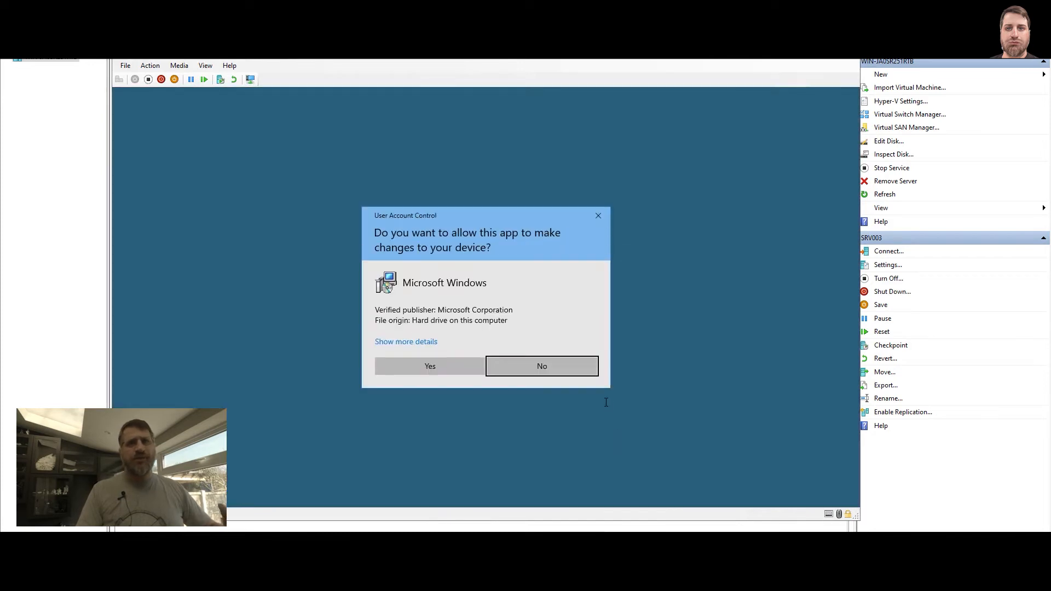
pyautogui.click(428, 367)
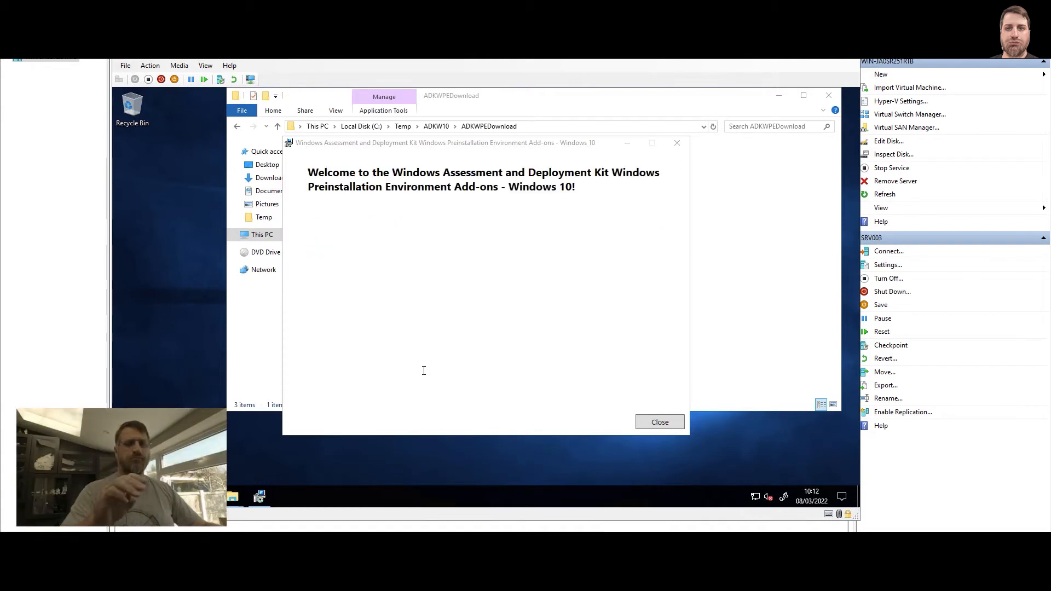
pyautogui.click(659, 422)
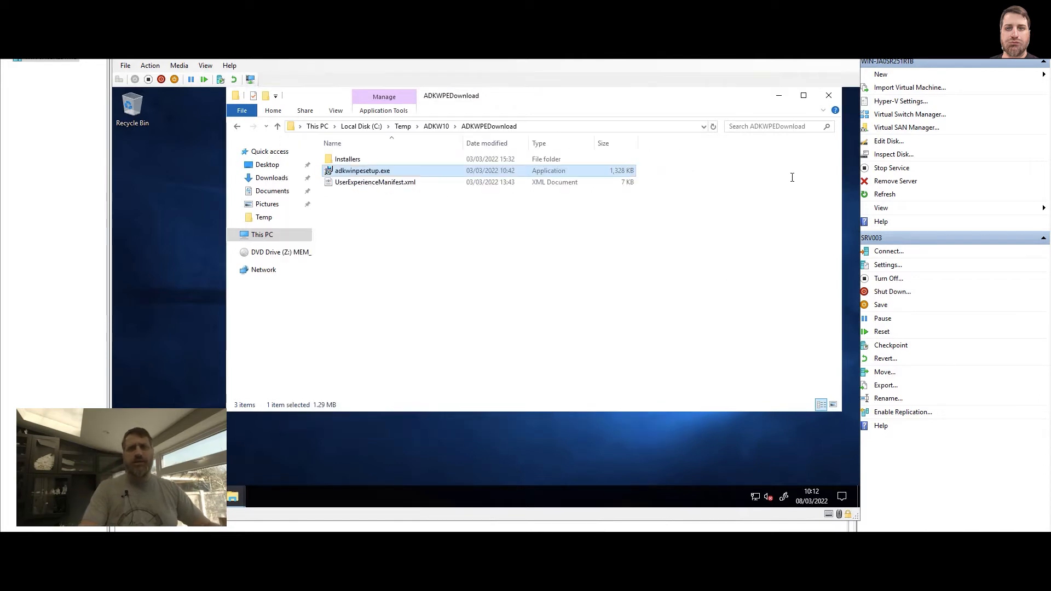
pyautogui.click(829, 96)
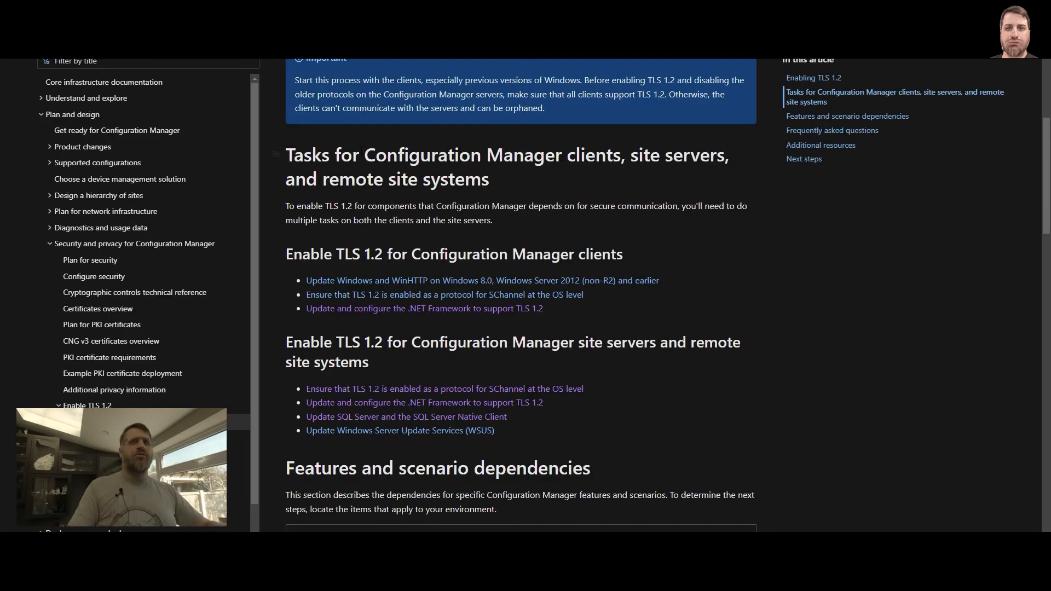
# Switch to the browser and review the "How to enable TLS 1.2" article, including the update tasks for Configuration Manager site servers.
pyautogui.scroll(6, 366, 159)
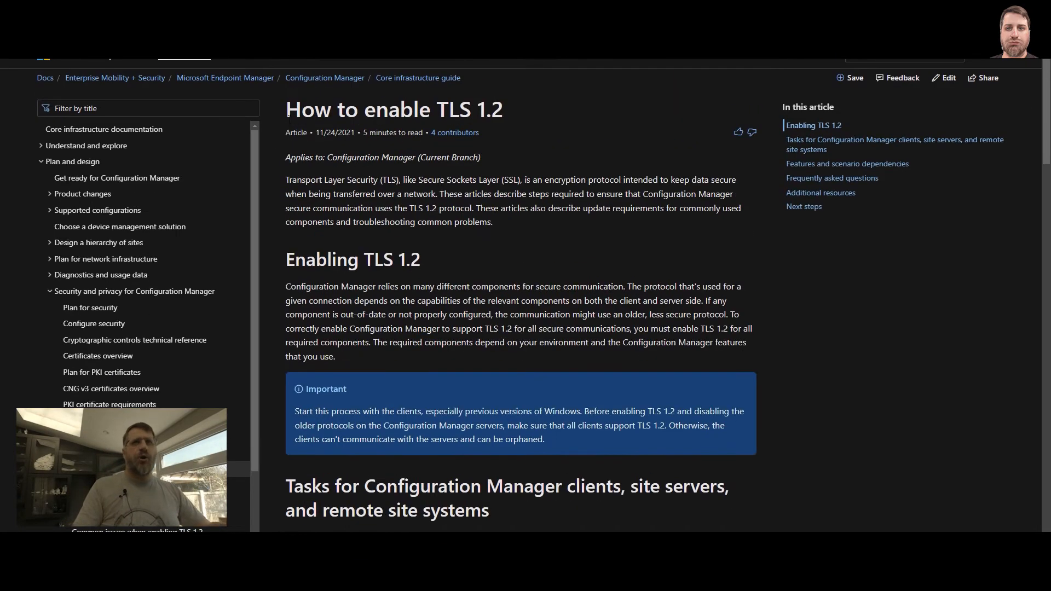
pyautogui.moveTo(282, 114); pyautogui.dragTo(538, 113)
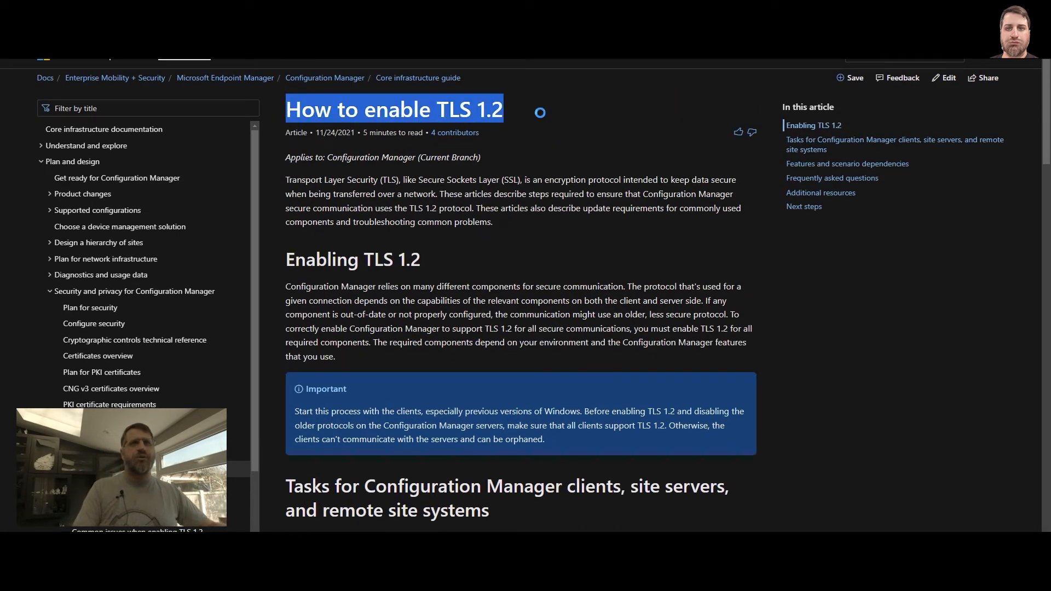
pyautogui.click(545, 146)
pyautogui.scroll(-6, 546, 146)
pyautogui.scroll(-2, 547, 144)
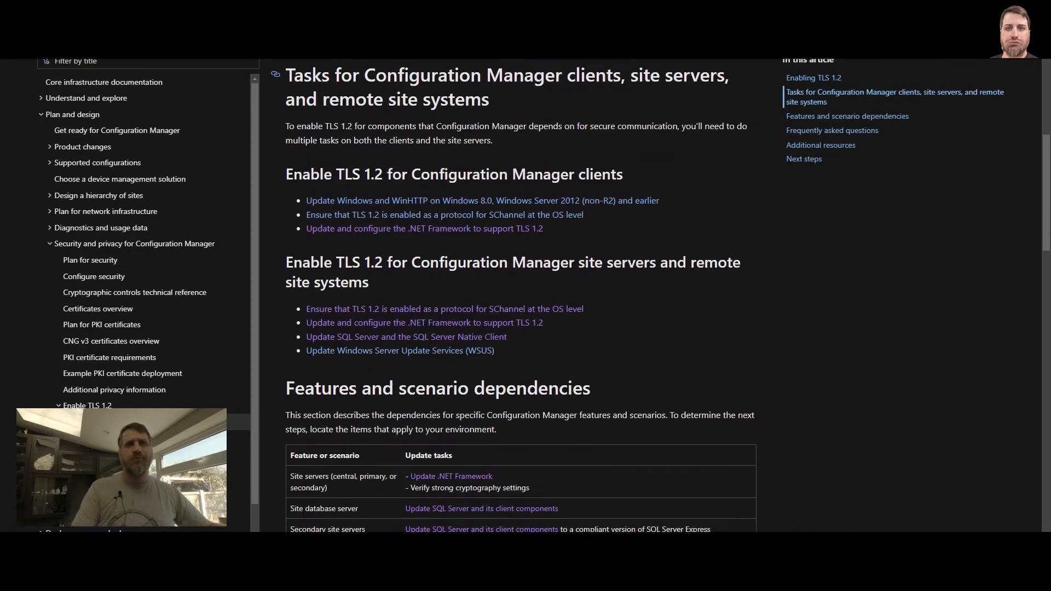
pyautogui.moveTo(296, 474); pyautogui.dragTo(367, 485)
pyautogui.click(365, 483)
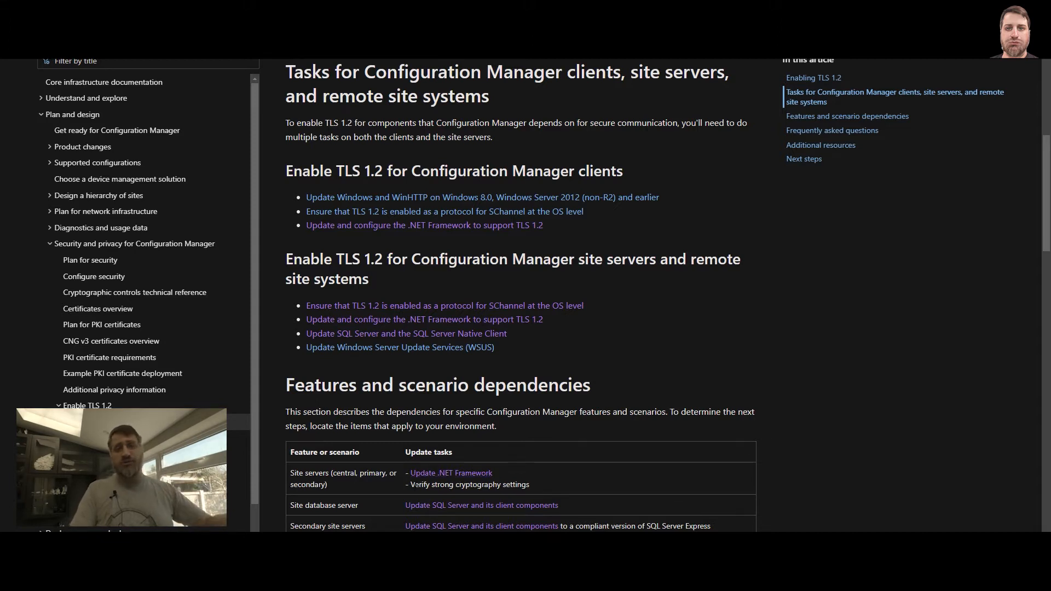
pyautogui.moveTo(415, 484); pyautogui.dragTo(531, 486)
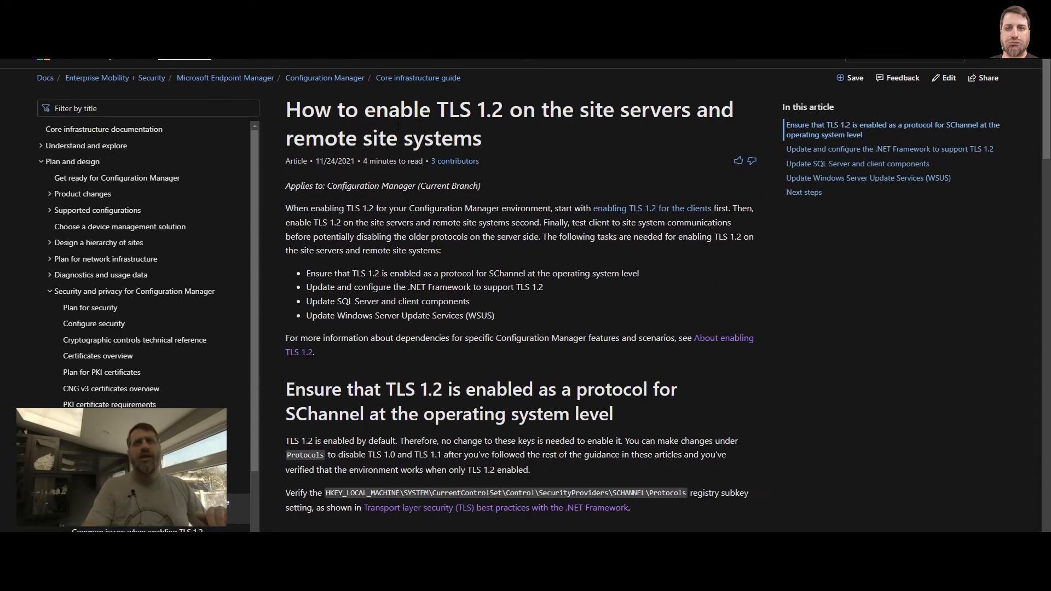
# Review the TLS 1.2 article for site servers and remote site systems, examining the SCHANNEL\Protocols registry subkey to verify.
pyautogui.moveTo(355, 120); pyautogui.dragTo(658, 132)
pyautogui.click(541, 144)
pyautogui.scroll(-3, 537, 151)
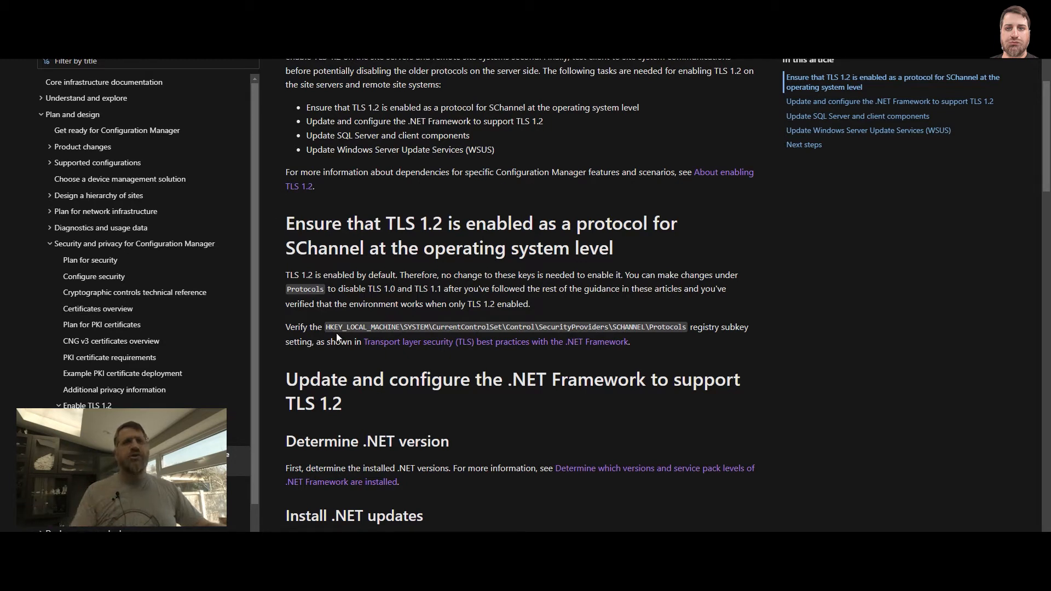
pyautogui.moveTo(327, 327); pyautogui.dragTo(702, 323)
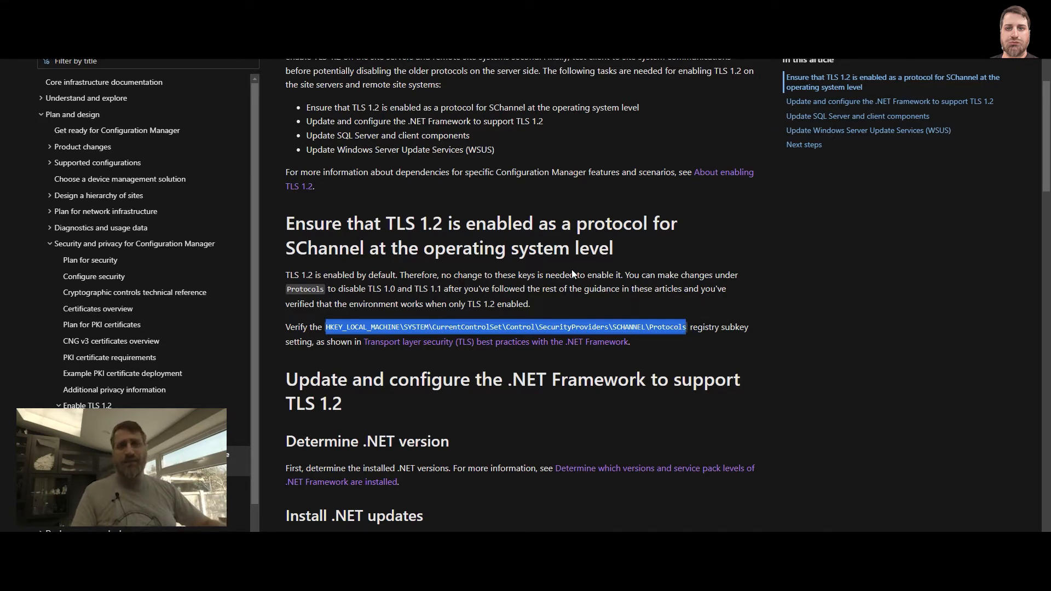
# Examine the .NET Framework registry values for strong cryptography and the guidance on .NET updates for TLS 1.2.
pyautogui.scroll(-2, 568, 270)
pyautogui.scroll(-14, 568, 270)
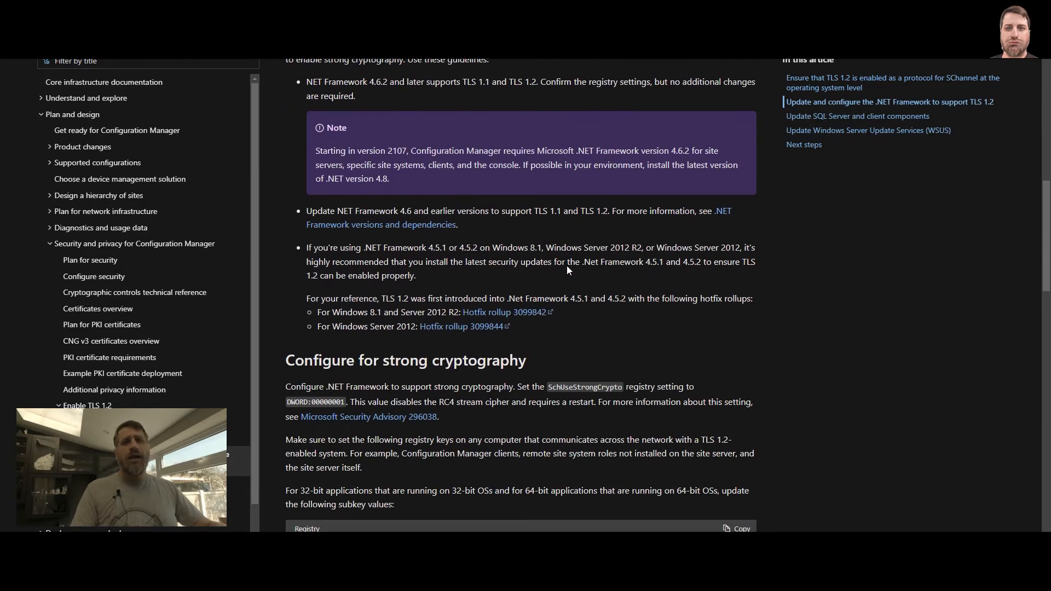
pyautogui.moveTo(294, 303); pyautogui.dragTo(516, 356)
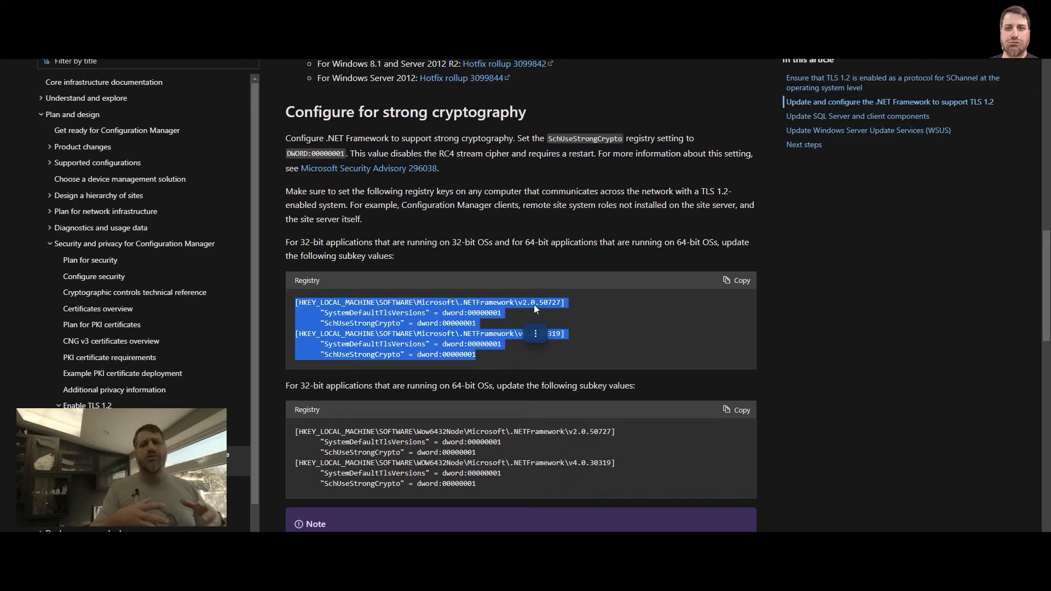
pyautogui.scroll(8, 534, 305)
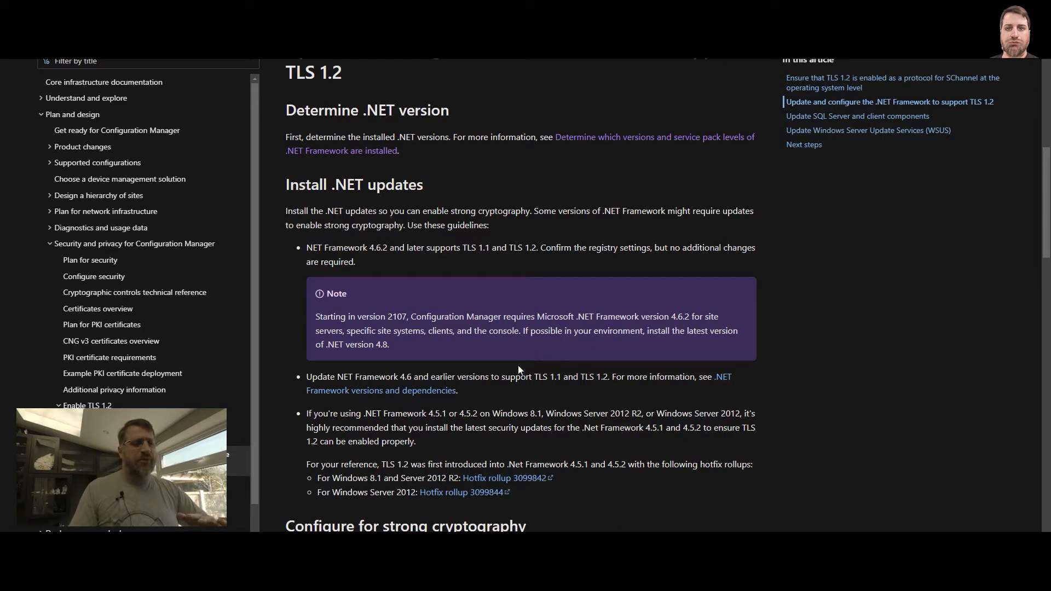
pyautogui.moveTo(328, 376); pyautogui.dragTo(457, 378)
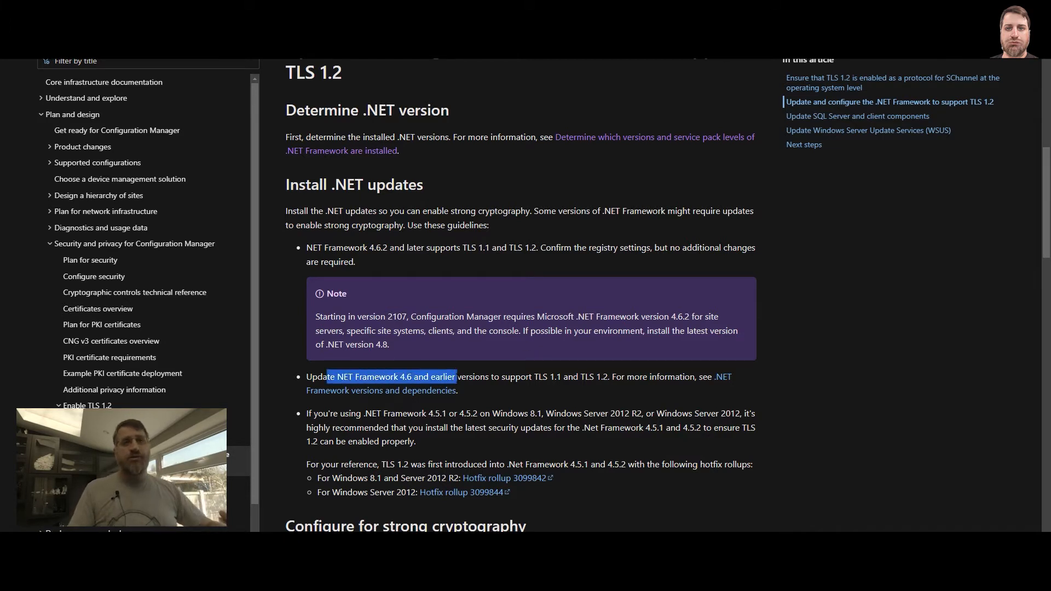
pyautogui.click(476, 350)
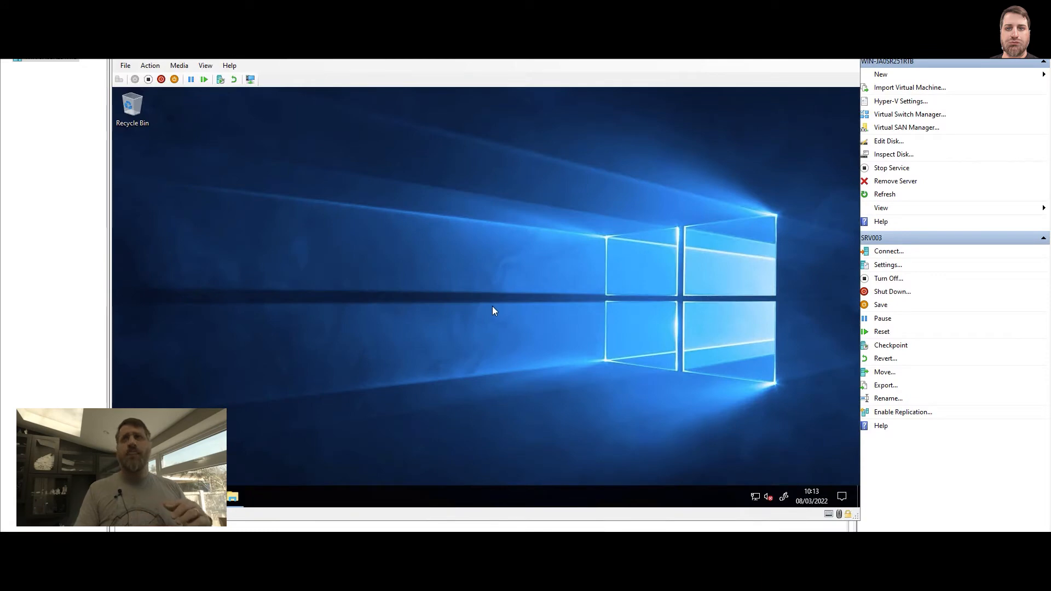
# Switch to the SRV003 virtual machine and open the Registry Editor.
pyautogui.press('super+r')
pyautogui.press('Return')
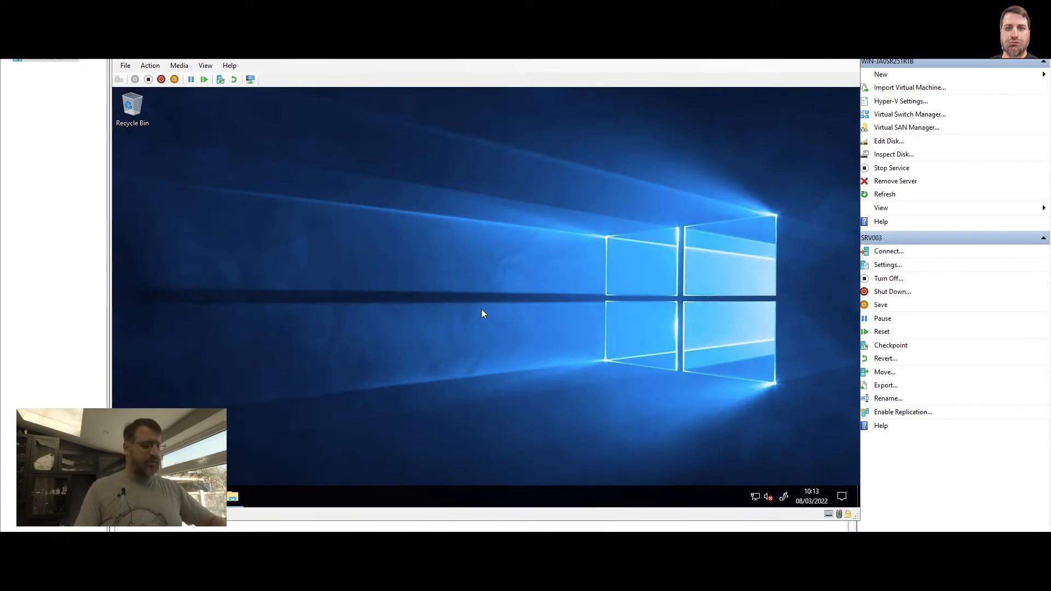
pyautogui.press('Left')
pyautogui.press('Return')
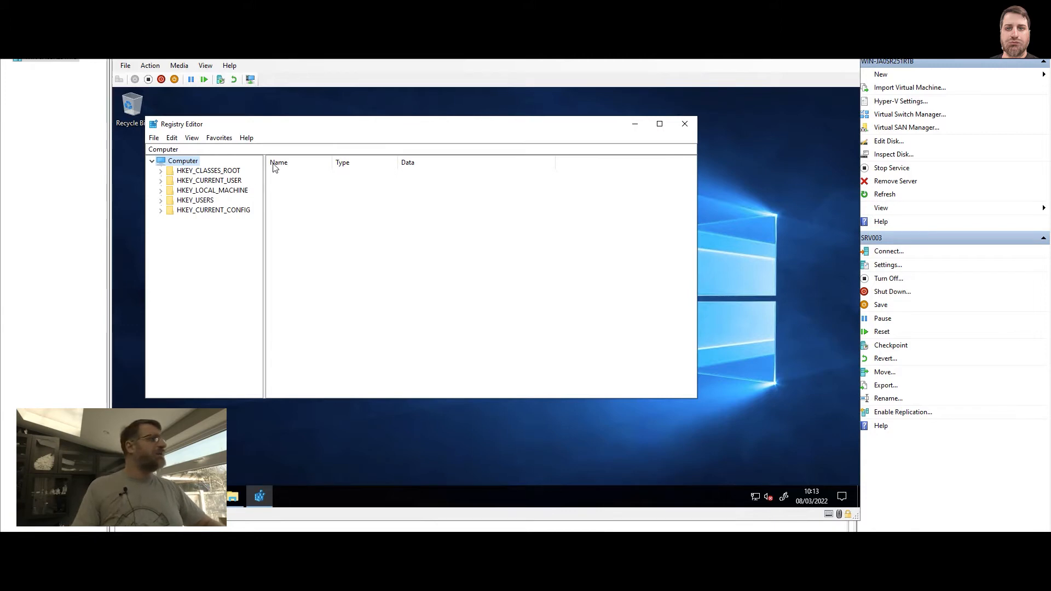
# Expand the registry tree to HKEY_LOCAL_MACHINE\SYSTEM\CurrentControlSet.
pyautogui.doubleClick(224, 191)
pyautogui.press('s')
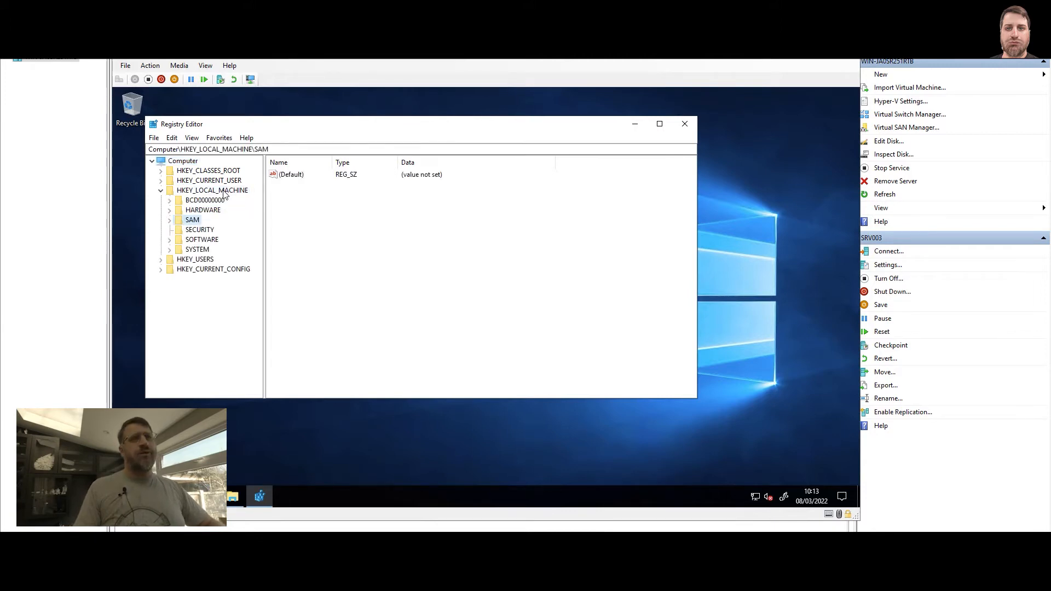
pyautogui.press('y')
pyautogui.press('Right')
pyautogui.press('c')
pyautogui.press('u')
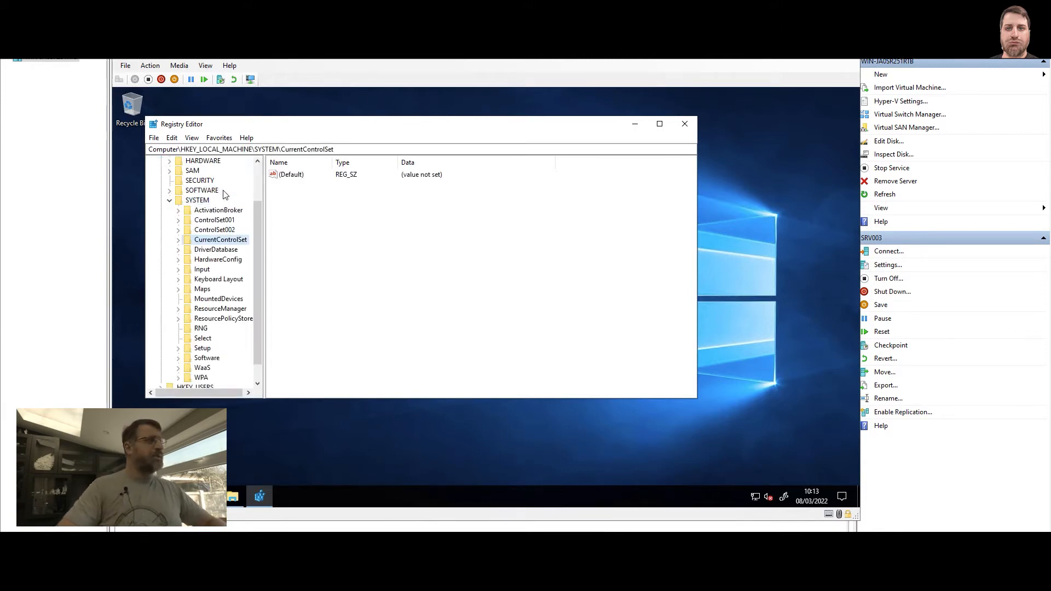
pyautogui.press('Right')
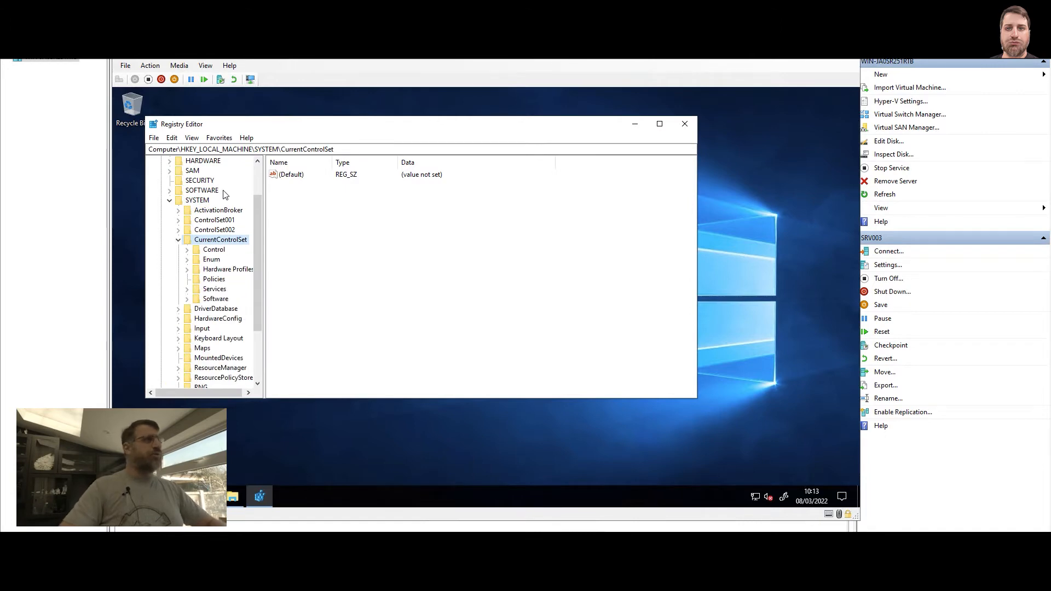
pyautogui.press('s')
pyautogui.press('e')
pyautogui.press('c')
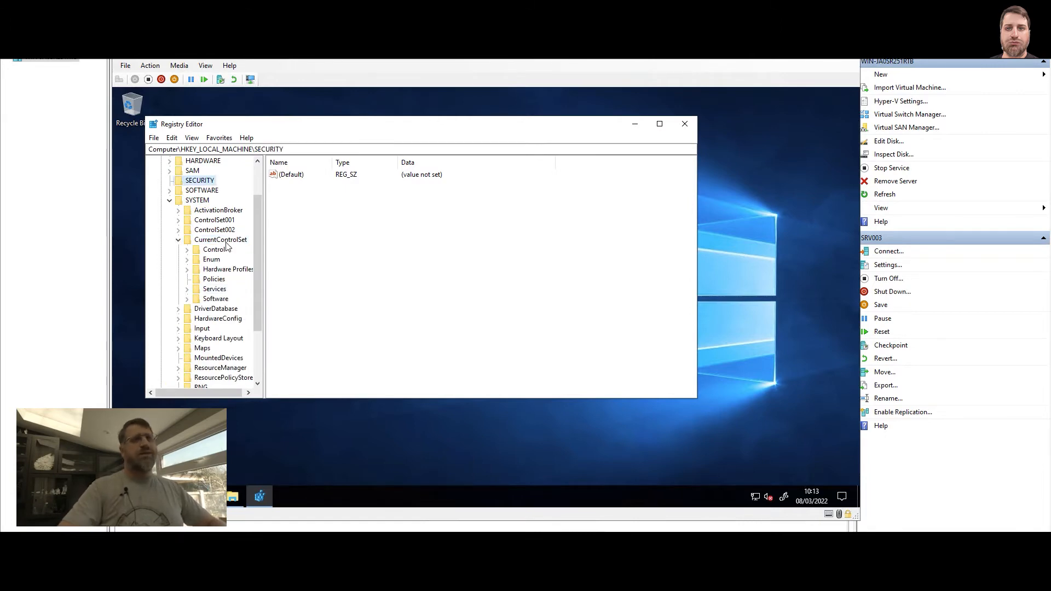
# Expand the Control key under CurrentControlSet and open SecurityProviders\SCHANNEL to show its subkeys.
pyautogui.click(214, 250)
pyautogui.press('Right')
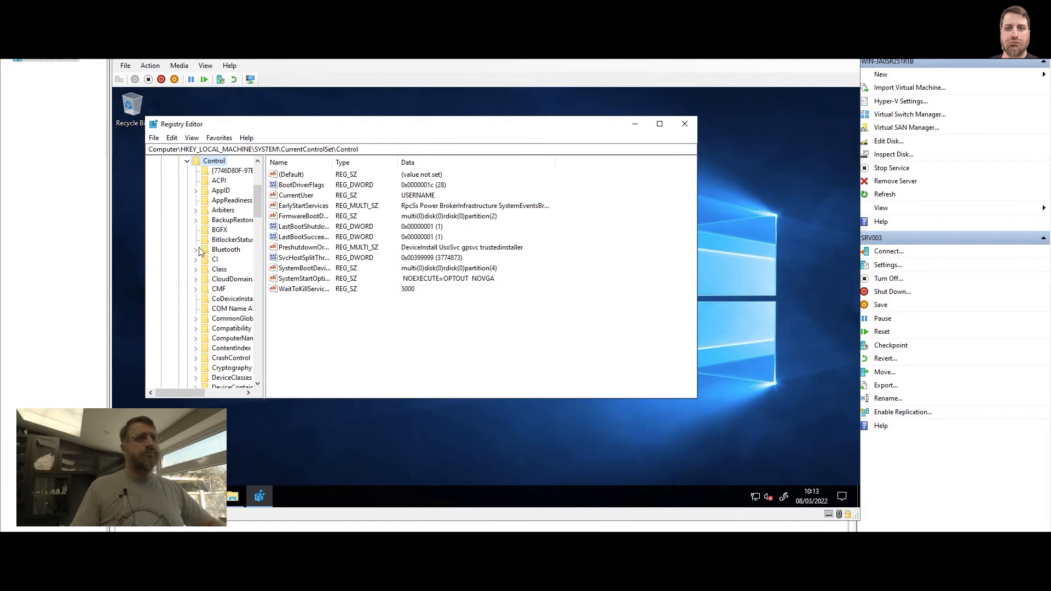
pyautogui.press('s')
pyautogui.press('e')
pyautogui.press('c')
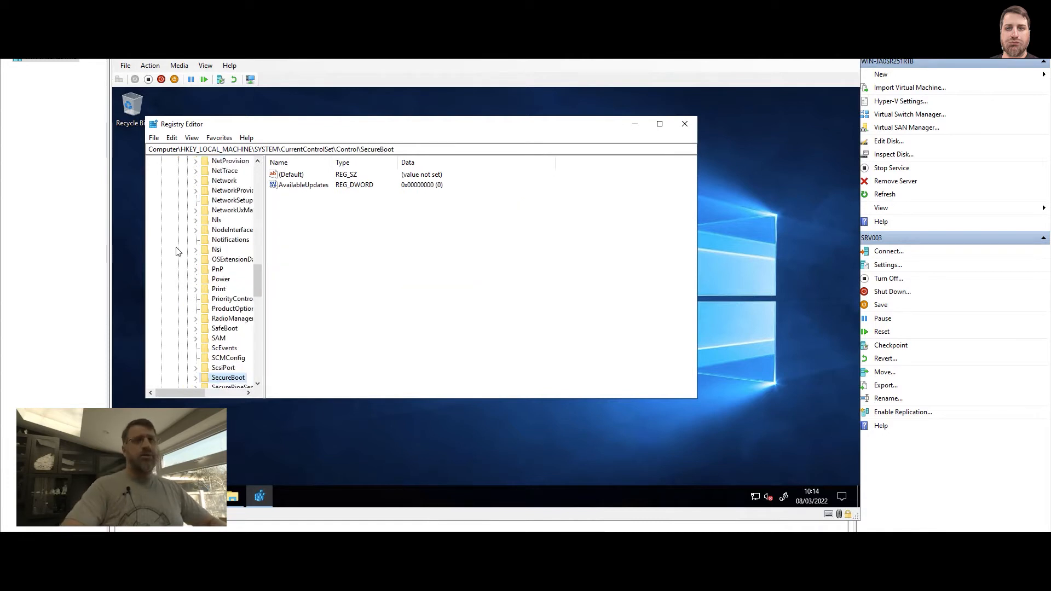
pyautogui.press('Down')
pyautogui.press('Down')
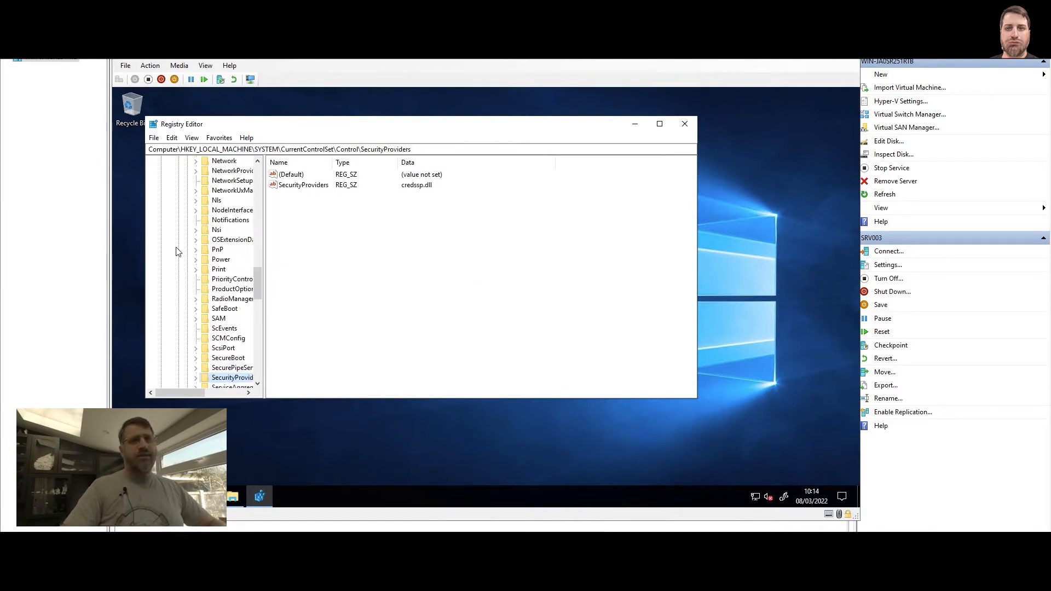
pyautogui.press('Right')
pyautogui.press('Down')
pyautogui.press('Down')
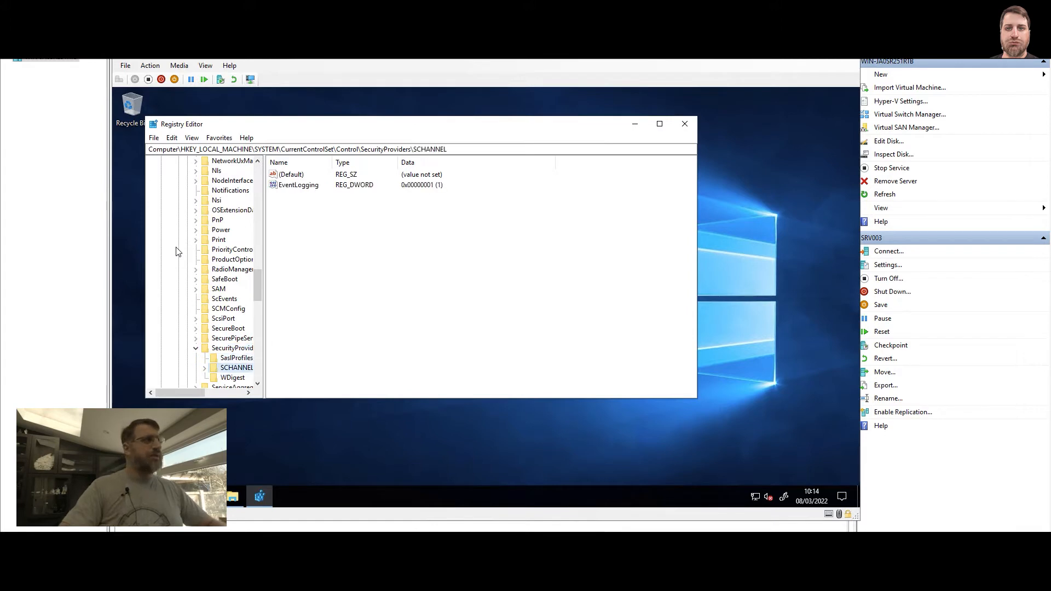
pyautogui.press('Right')
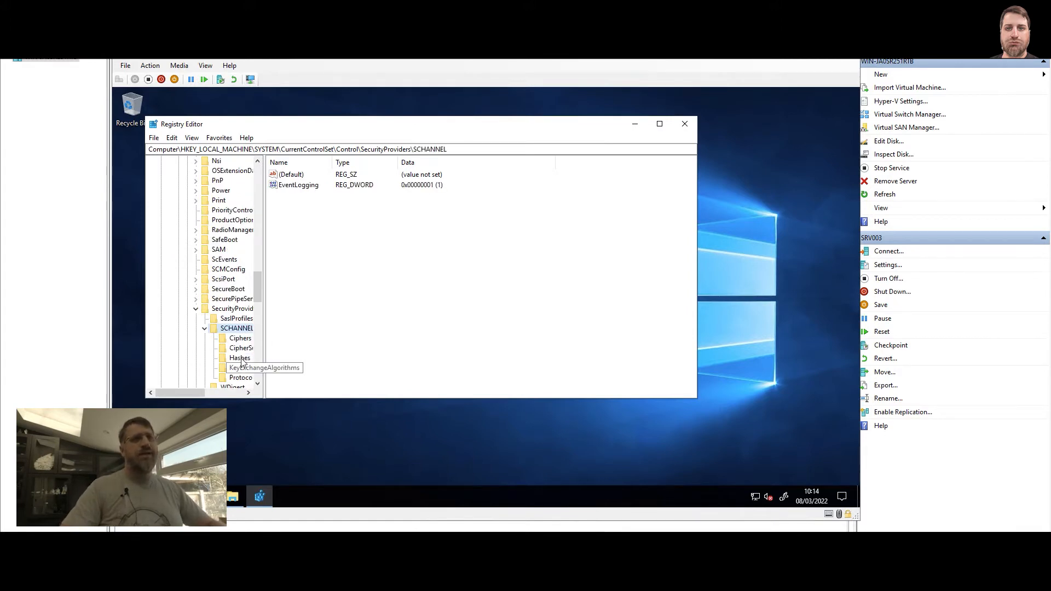
# Create a key named TLS 1.2 under SCHANNEL\Protocols.
pyautogui.click(241, 378)
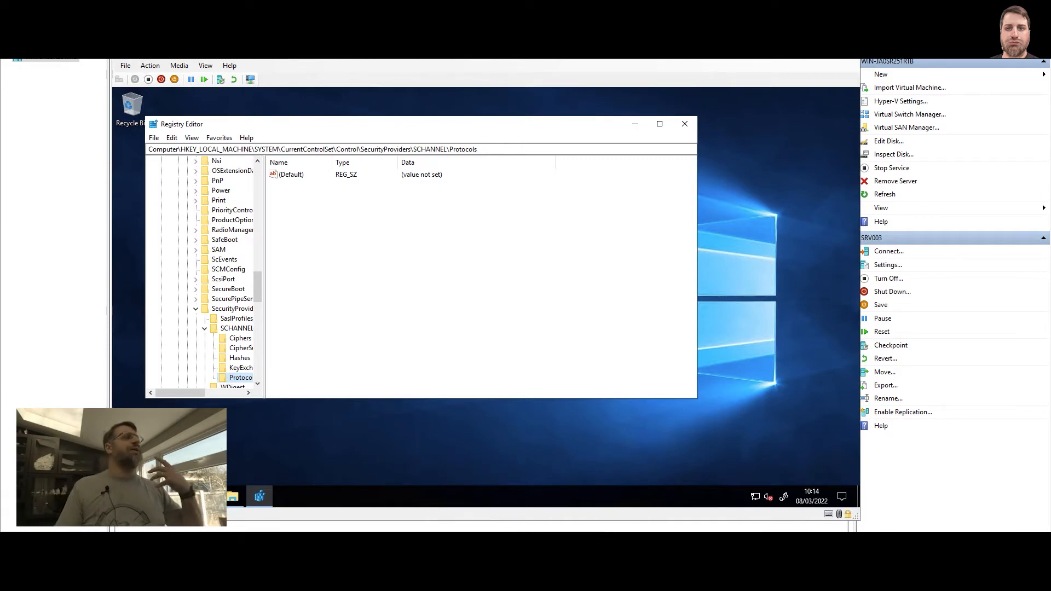
pyautogui.click(306, 238)
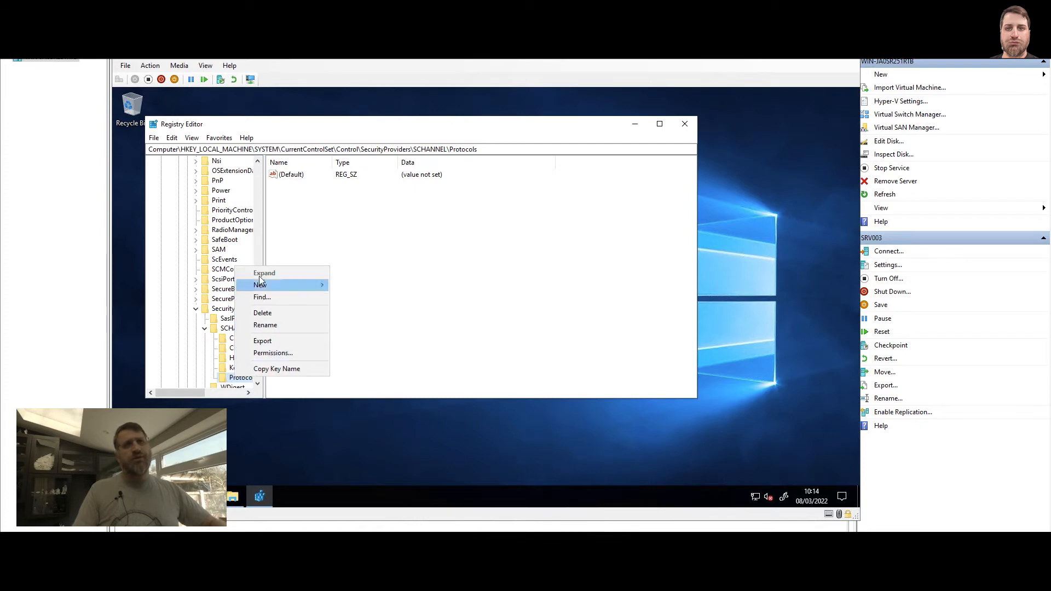
pyautogui.moveTo(296, 286)
pyautogui.click(360, 285)
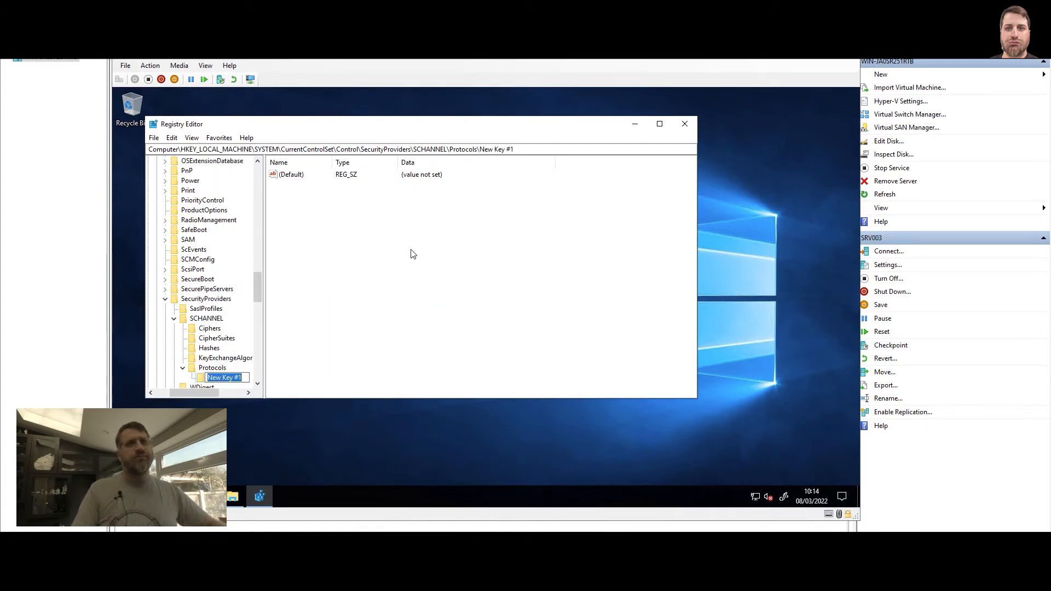
pyautogui.write('TLS 1.2')
pyautogui.press('Return')
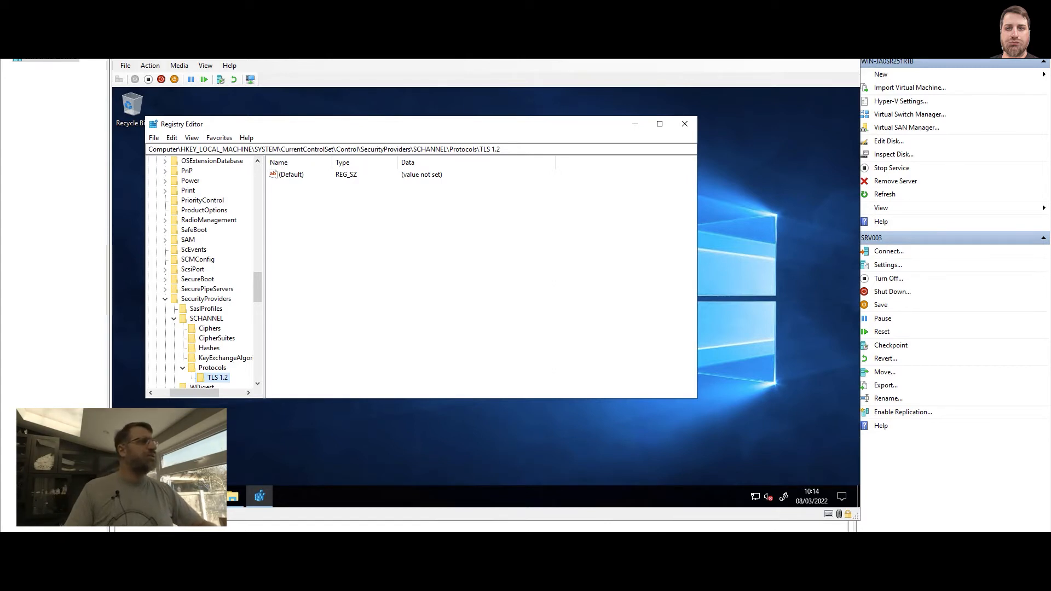
# Add a DWORD (32-bit) value named DisabledByDefault to the TLS 1.2 key.
pyautogui.rightClick(422, 293)
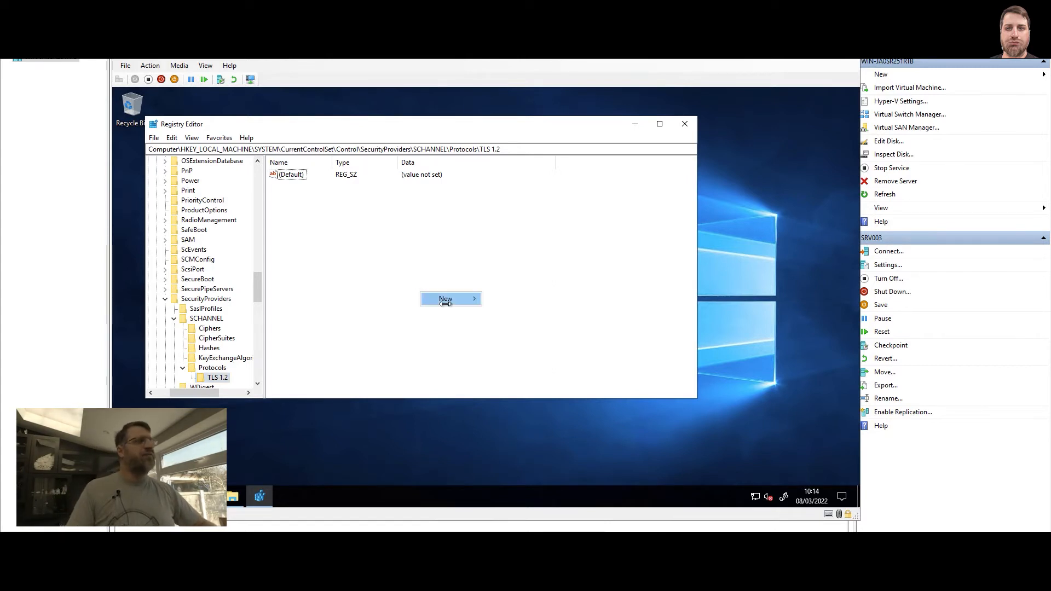
pyautogui.moveTo(449, 299)
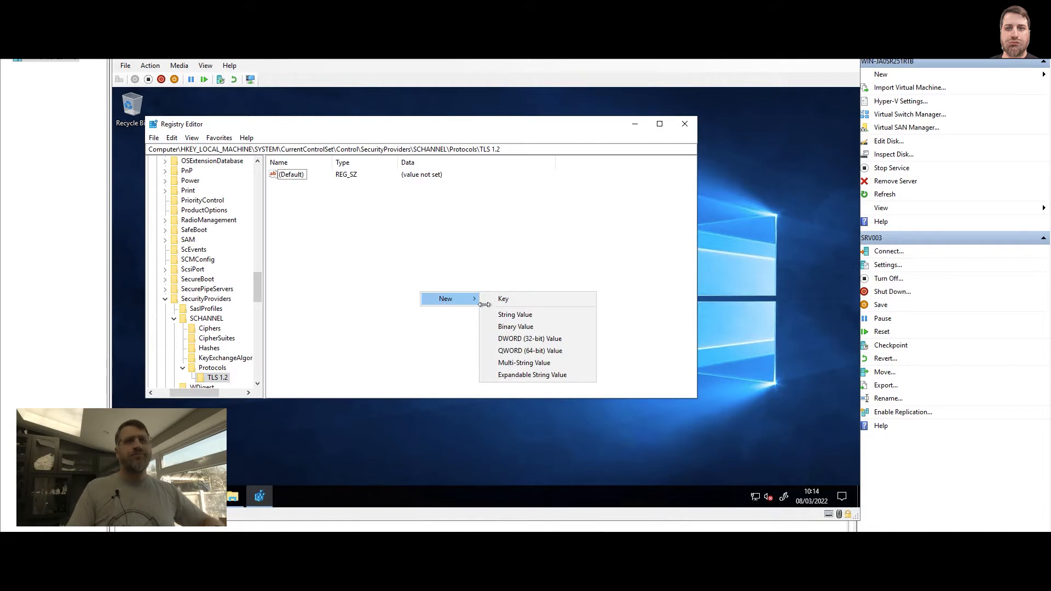
pyautogui.click(522, 339)
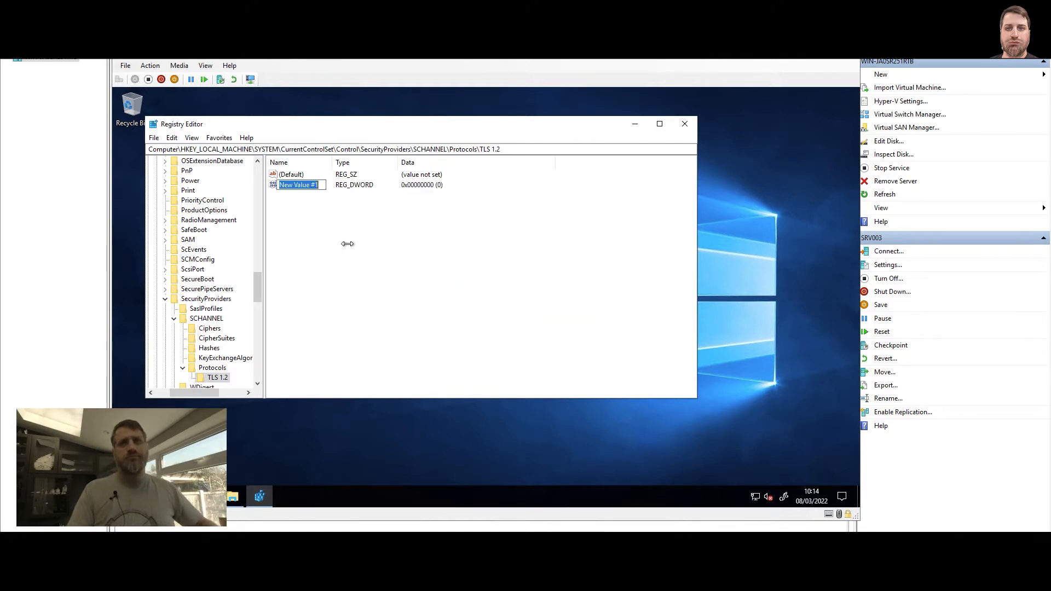
pyautogui.write('DisabledByDefault')
pyautogui.press('Return')
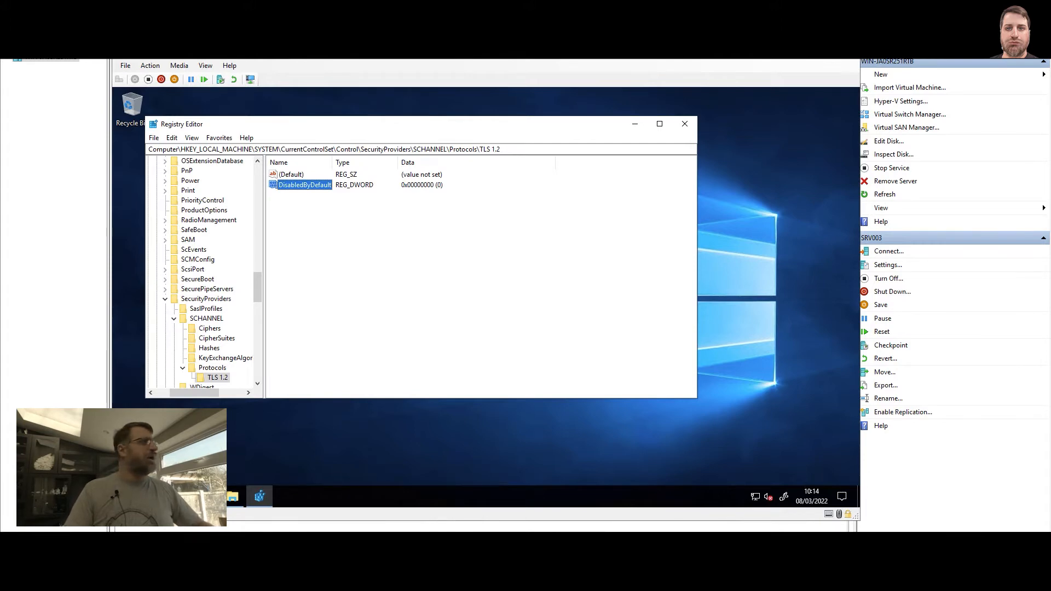
# Add a DWORD (32-bit) value named Enabled to the TLS 1.2 key and set its data to 1.
pyautogui.rightClick(324, 248)
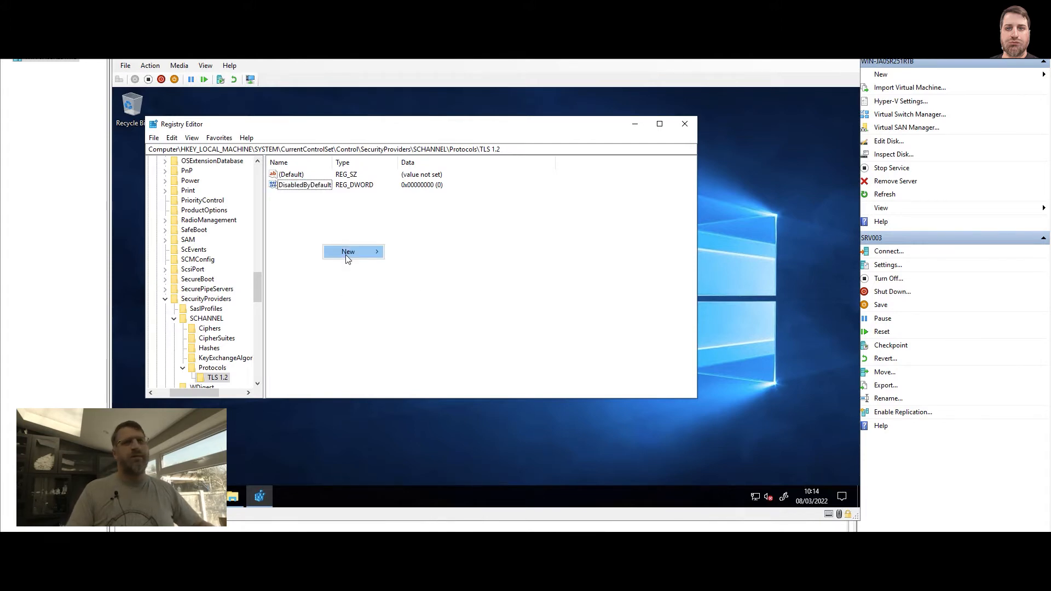
pyautogui.moveTo(346, 255)
pyautogui.click(443, 292)
pyautogui.write('Enabled')
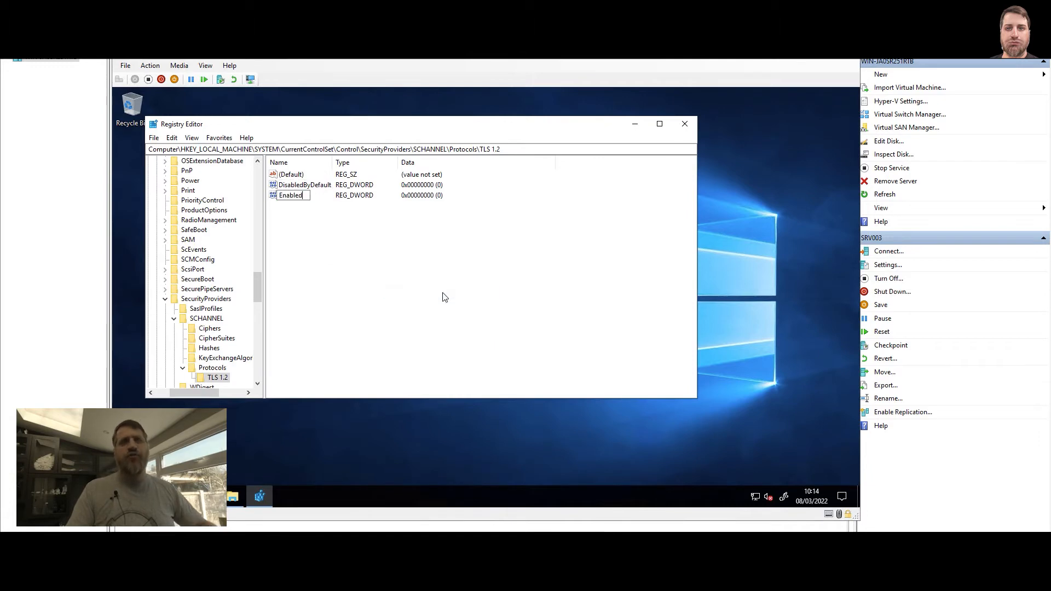
pyautogui.press('Return')
pyautogui.press('Return')
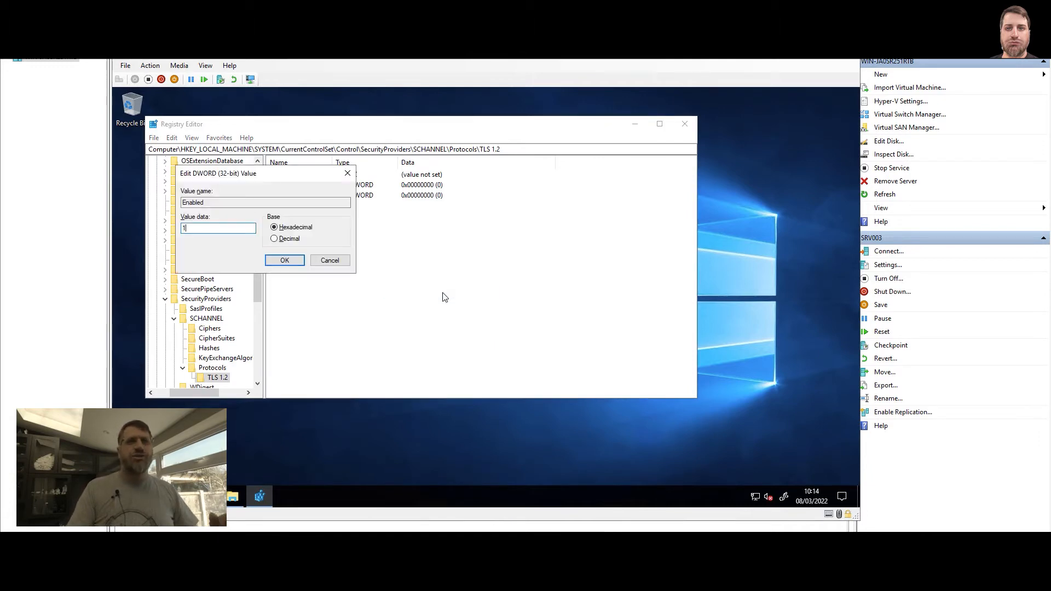
pyautogui.press('Return')
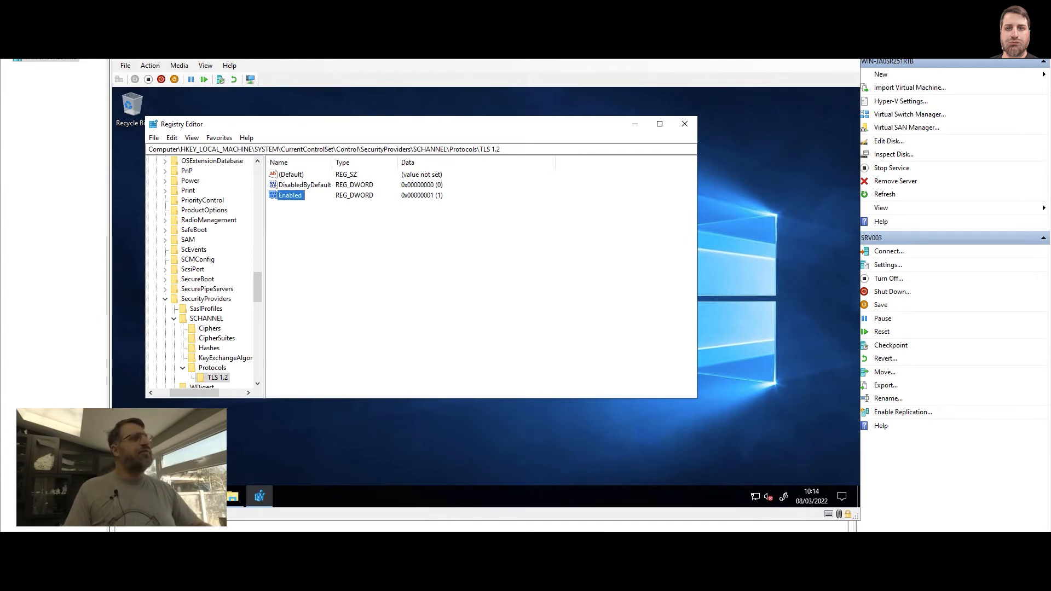
pyautogui.click(259, 150)
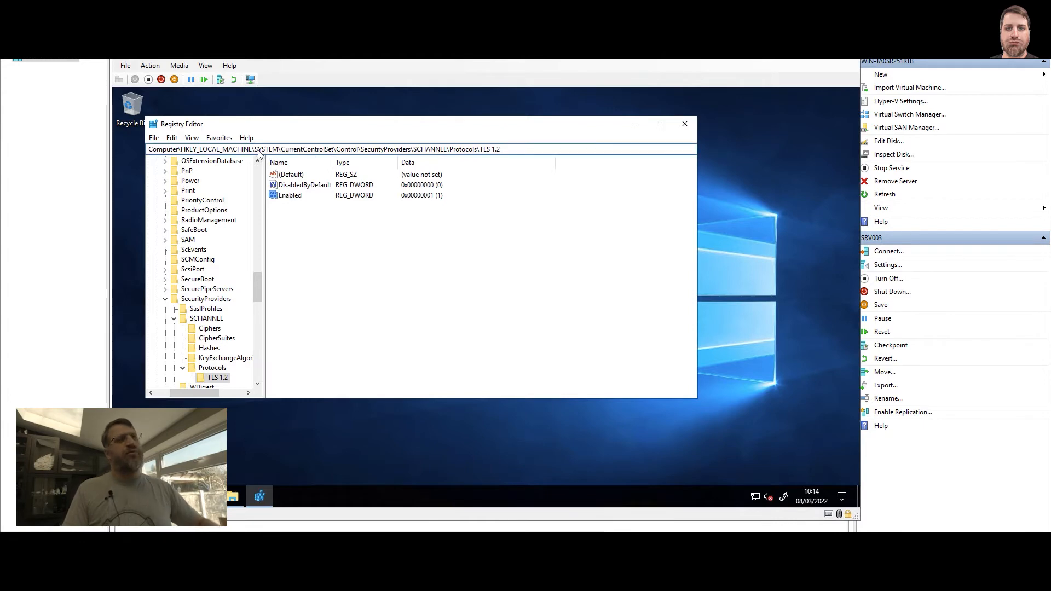
pyautogui.moveTo(257, 150); pyautogui.dragTo(722, 147)
pyautogui.press('BackSpace')
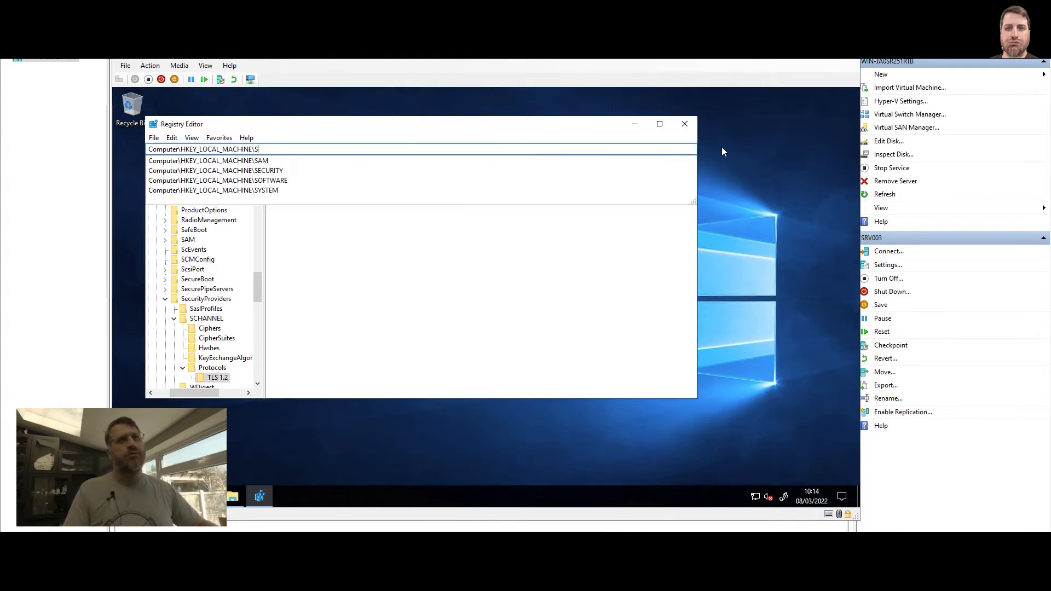
pyautogui.press('Escape')
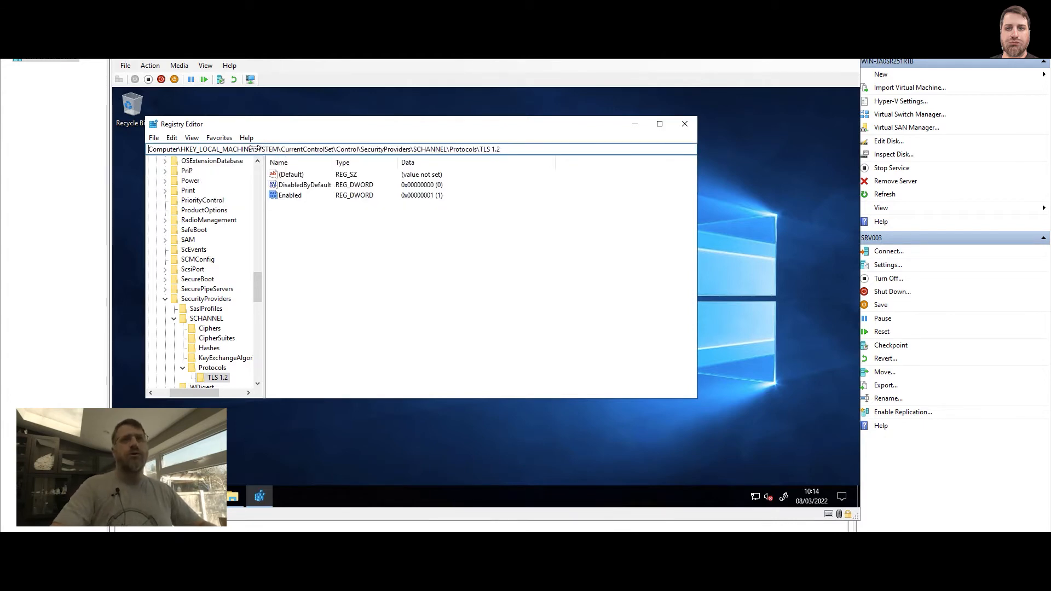
# Go back to HKEY_LOCAL_MACHINE in the registry and collapse its SYSTEM key.
pyautogui.moveTo(254, 149); pyautogui.dragTo(518, 148)
pyautogui.press('BackSpace')
pyautogui.press('Return')
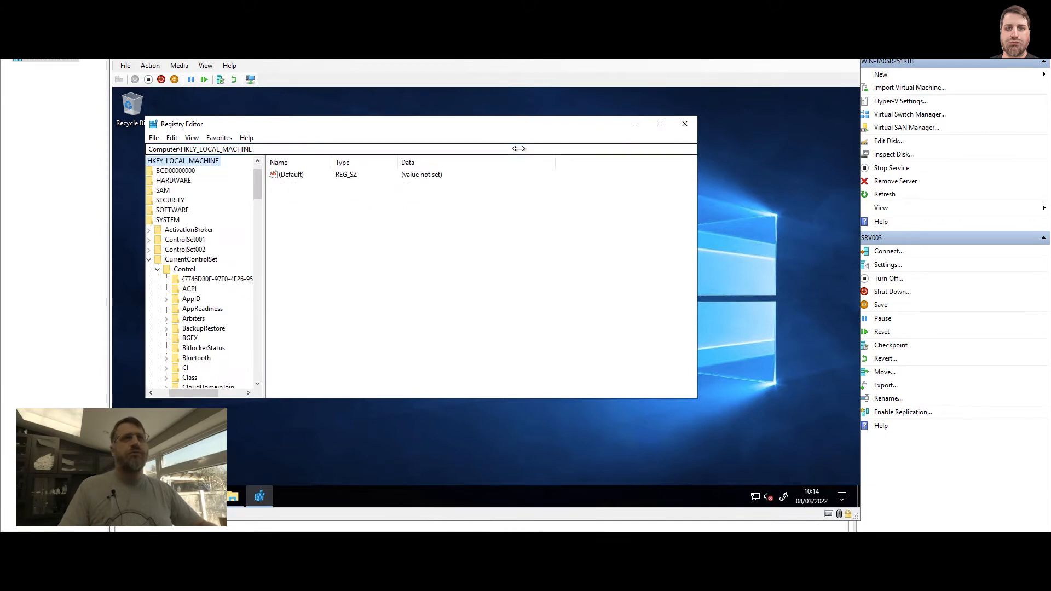
pyautogui.doubleClick(170, 219)
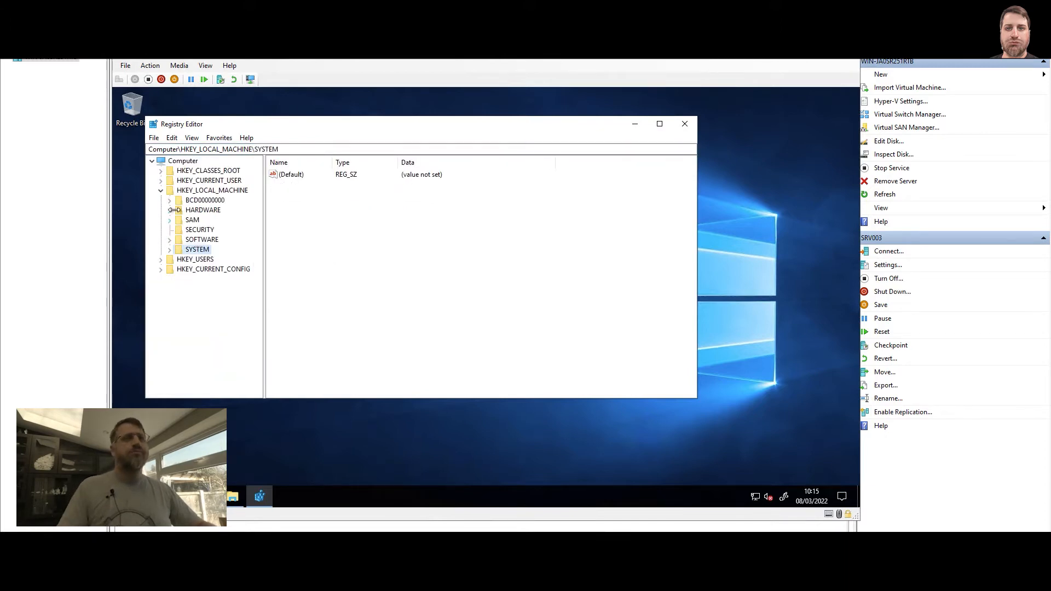
# Expand HKEY_LOCAL_MACHINE\SOFTWARE\Microsoft\.NETFramework, check the v4.0.30319 subkey and open v2.0.50727.
pyautogui.doubleClick(200, 239)
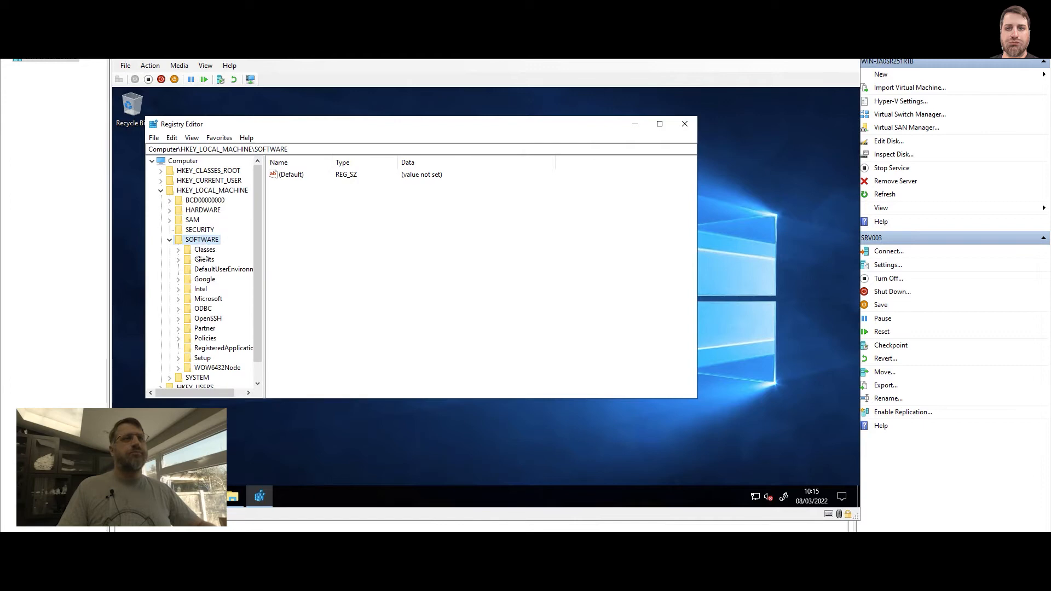
pyautogui.doubleClick(204, 299)
pyautogui.click(204, 299)
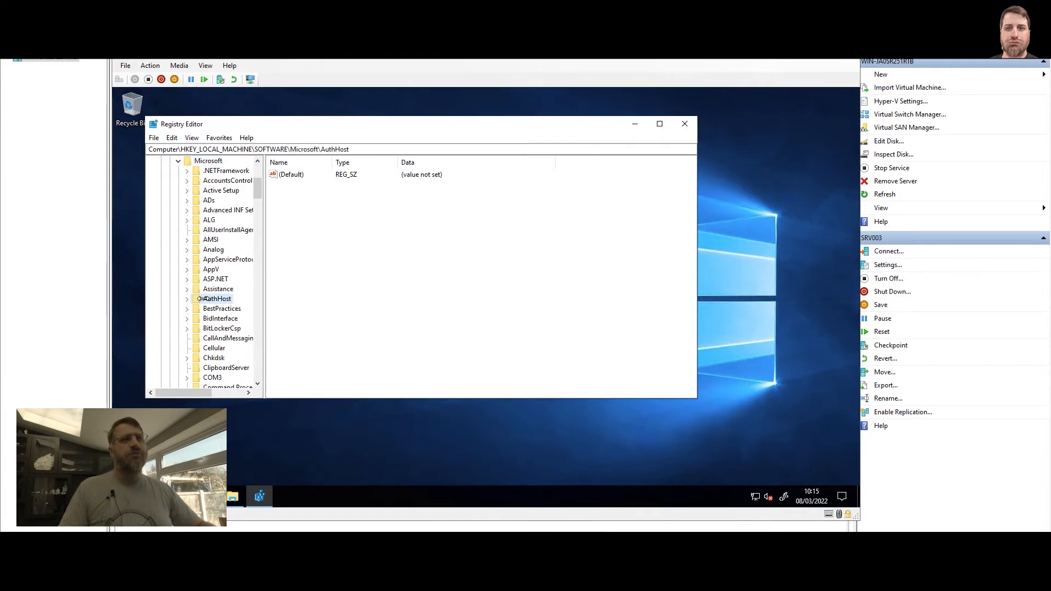
pyautogui.click(209, 160)
pyautogui.doubleClick(209, 171)
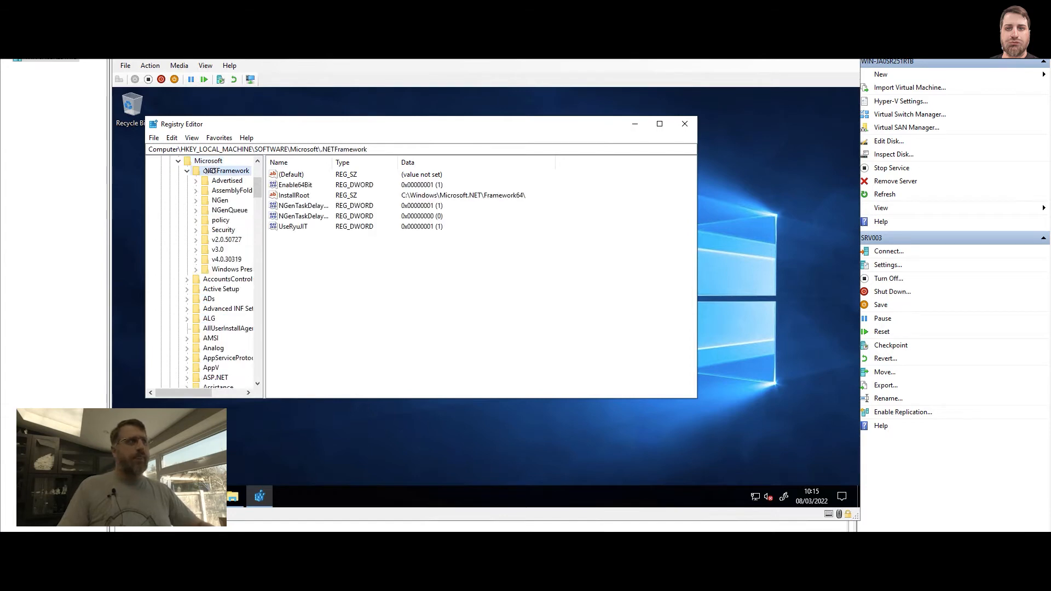
pyautogui.click(229, 239)
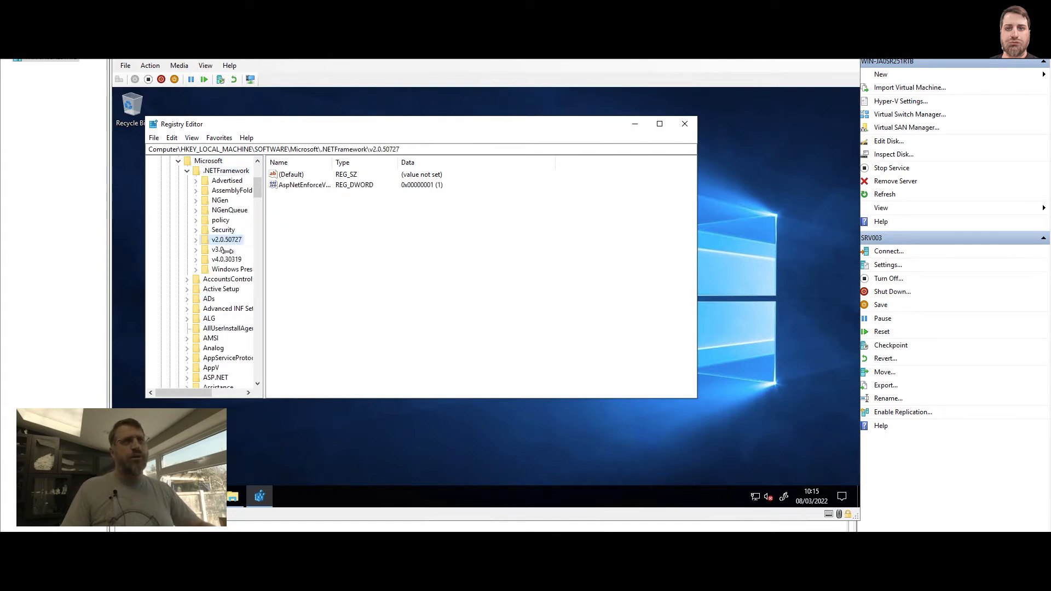
pyautogui.click(226, 259)
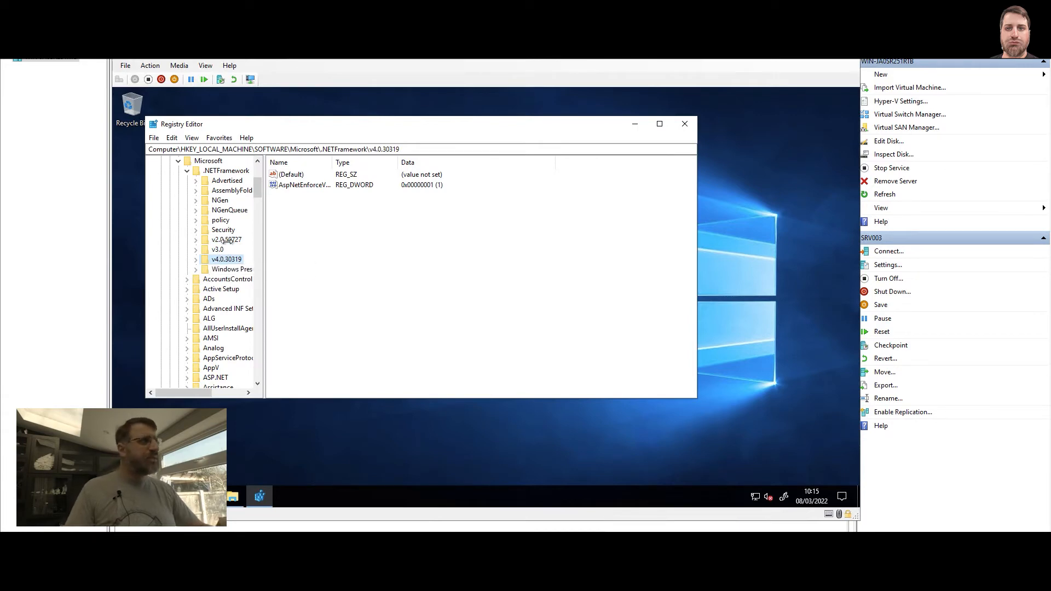
pyautogui.click(225, 240)
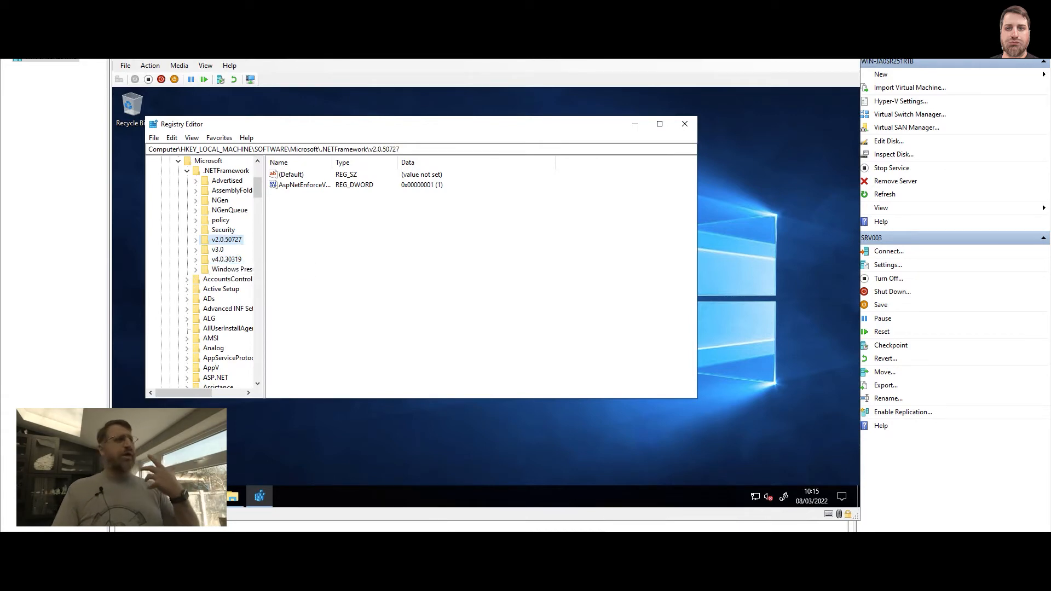
# Add a DWORD (32-bit) value named SystemDefaultTlsVersions to the v2.0.50727 key and set its data to 1.
pyautogui.rightClick(299, 213)
pyautogui.moveTo(313, 216)
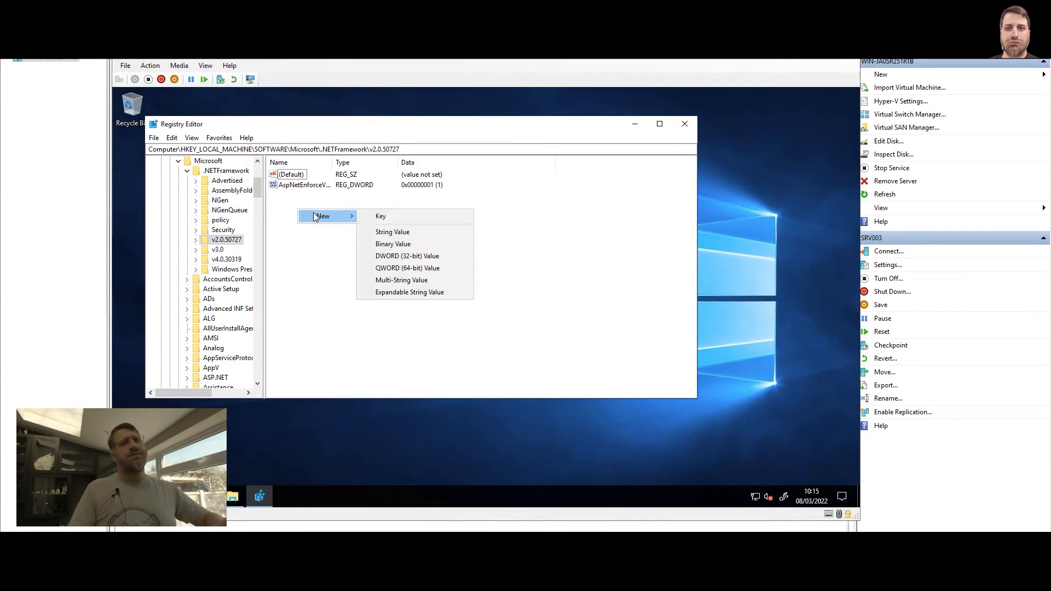
pyautogui.click(393, 257)
pyautogui.write('SystemDefaultTlsVersions')
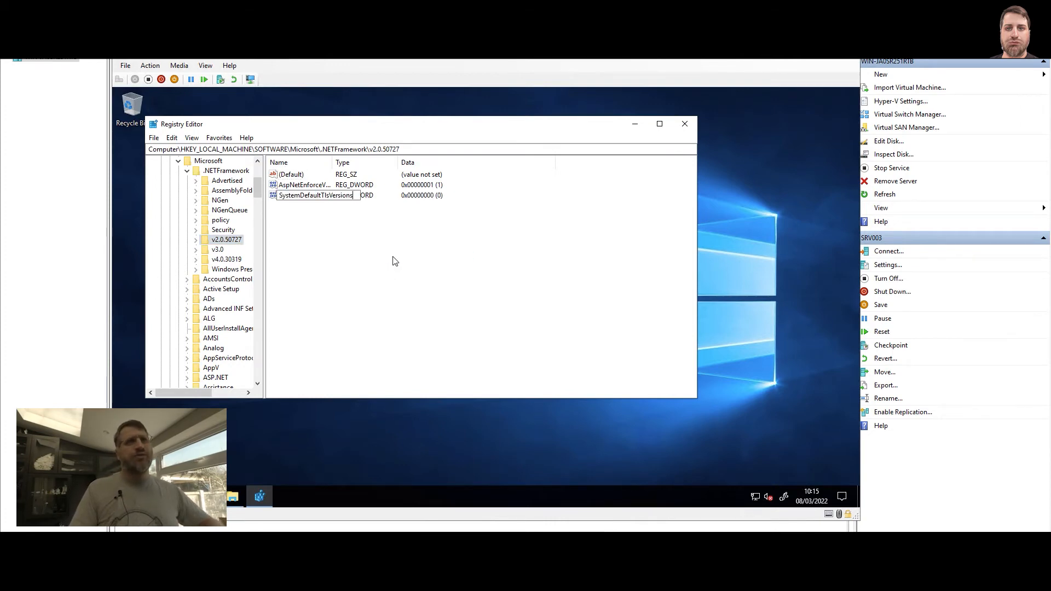
pyautogui.press('Return')
pyautogui.press('Return')
pyautogui.press('Return')
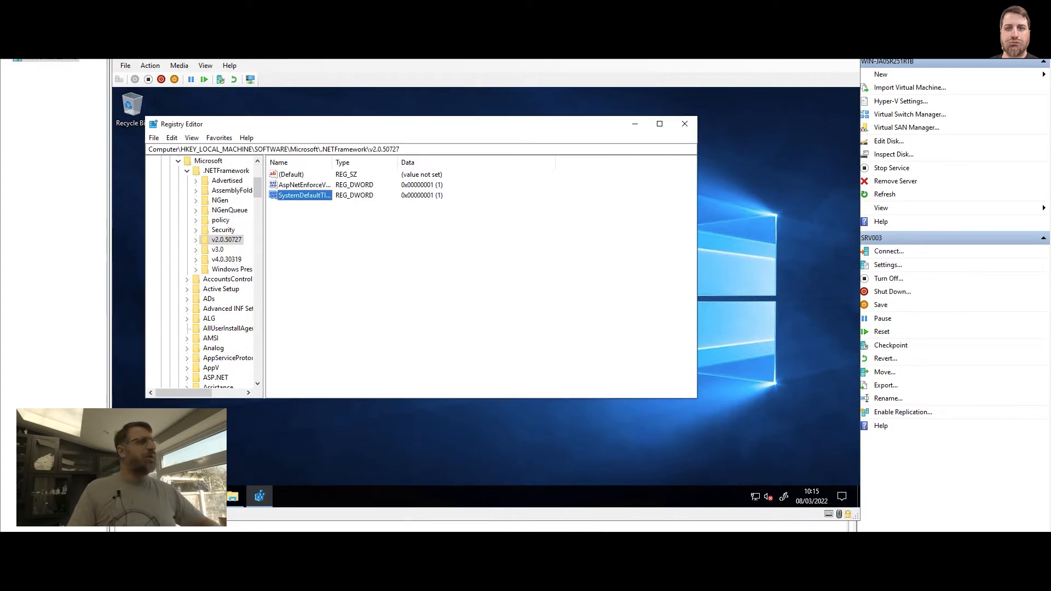
# Add a DWORD (32-bit) value named SchUseStrongCrypto to the v2.0.50727 key and set its data to 1.
pyautogui.rightClick(284, 241)
pyautogui.moveTo(310, 246)
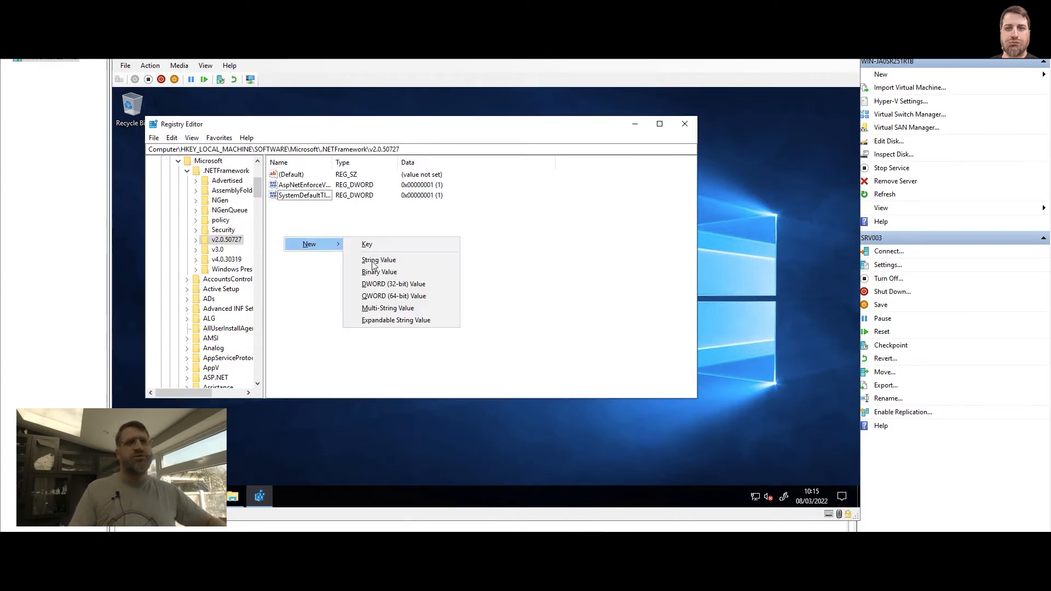
pyautogui.click(381, 286)
pyautogui.write('SchUseStrongCrypto')
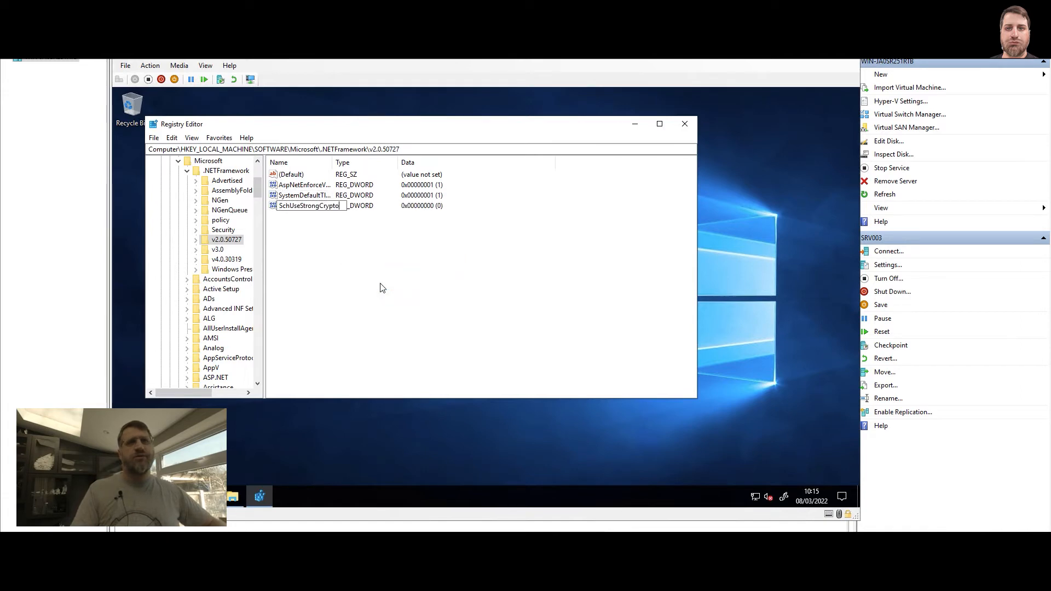
pyautogui.press('Return')
pyautogui.press('Return')
pyautogui.write('1')
pyautogui.press('Return')
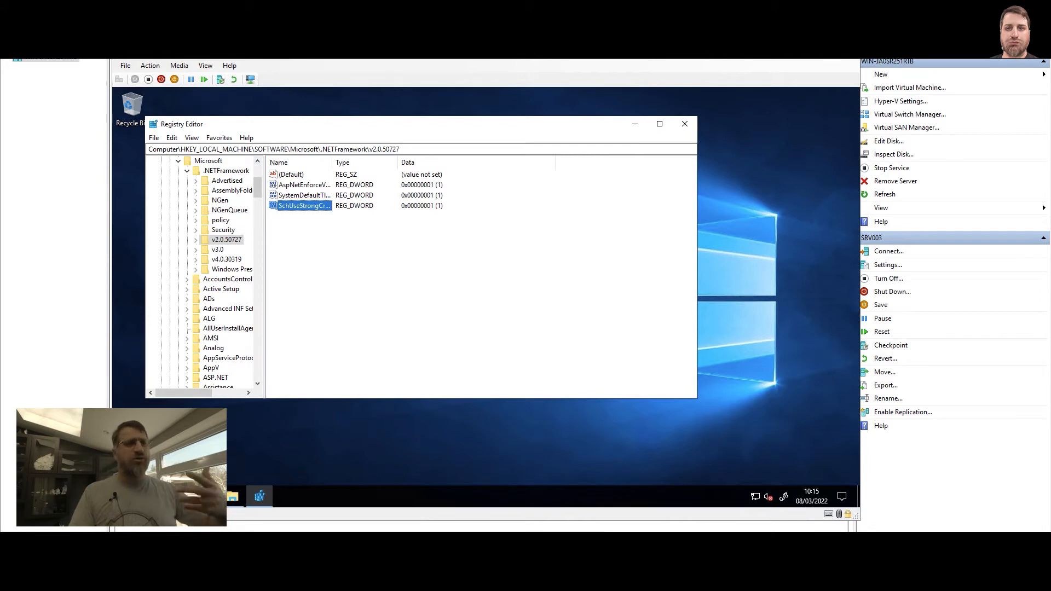
# Switch to the TLS 1.2 documentation in the browser and examine the .NET Framework strong cryptography subkey values for 32-bit and 64-bit applications.
pyautogui.press('ctrl+super+Left')
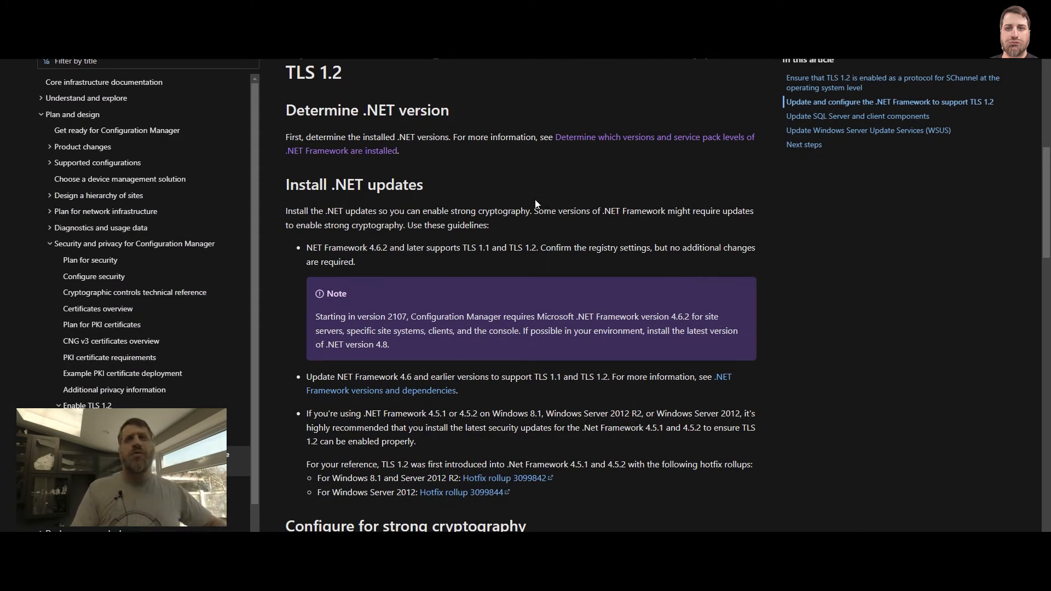
pyautogui.scroll(-9, 446, 215)
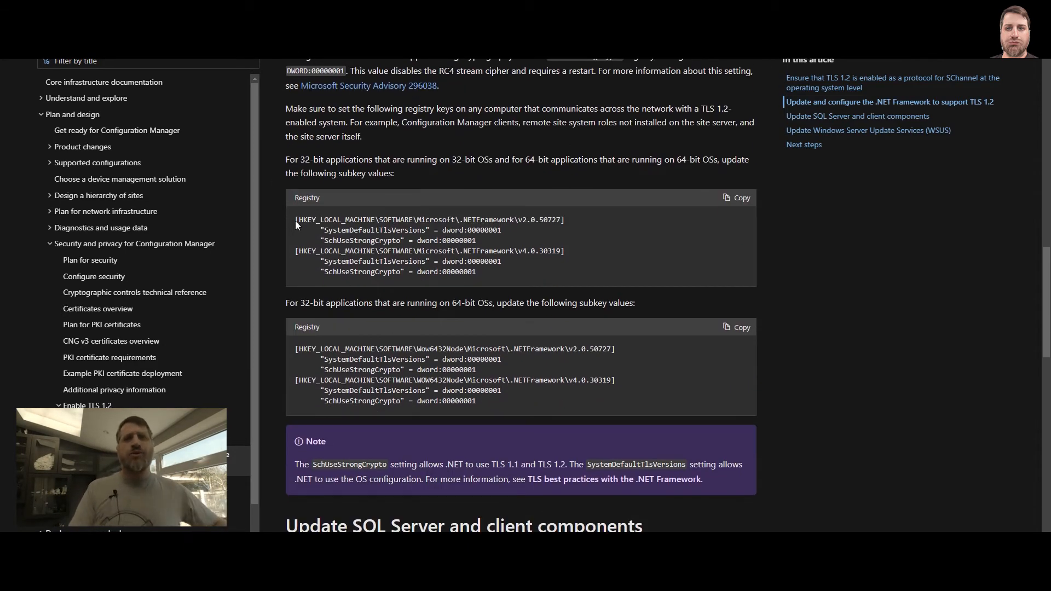
pyautogui.moveTo(296, 219); pyautogui.dragTo(542, 272)
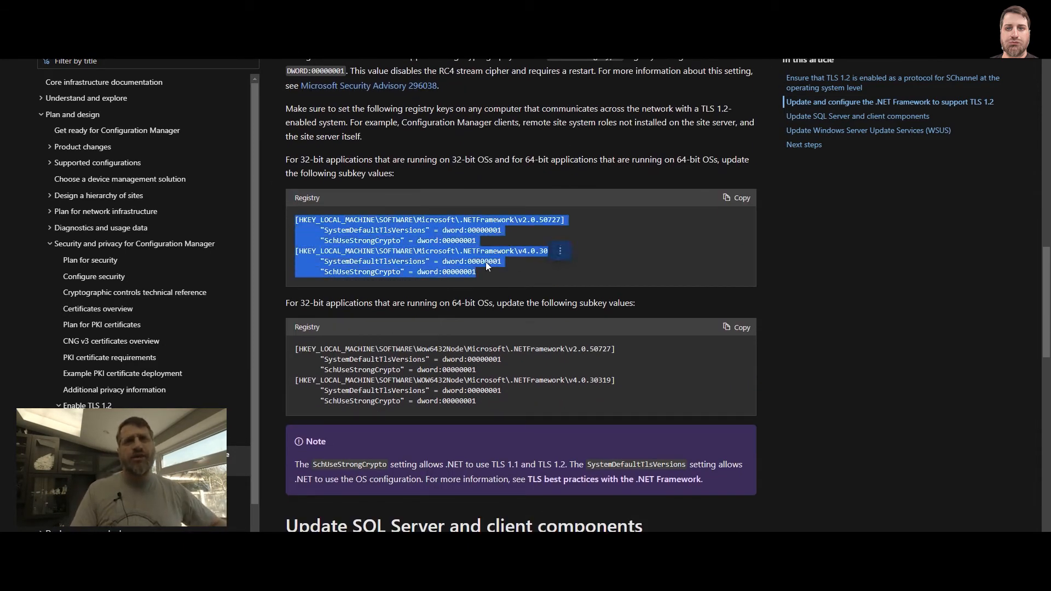
pyautogui.click(459, 364)
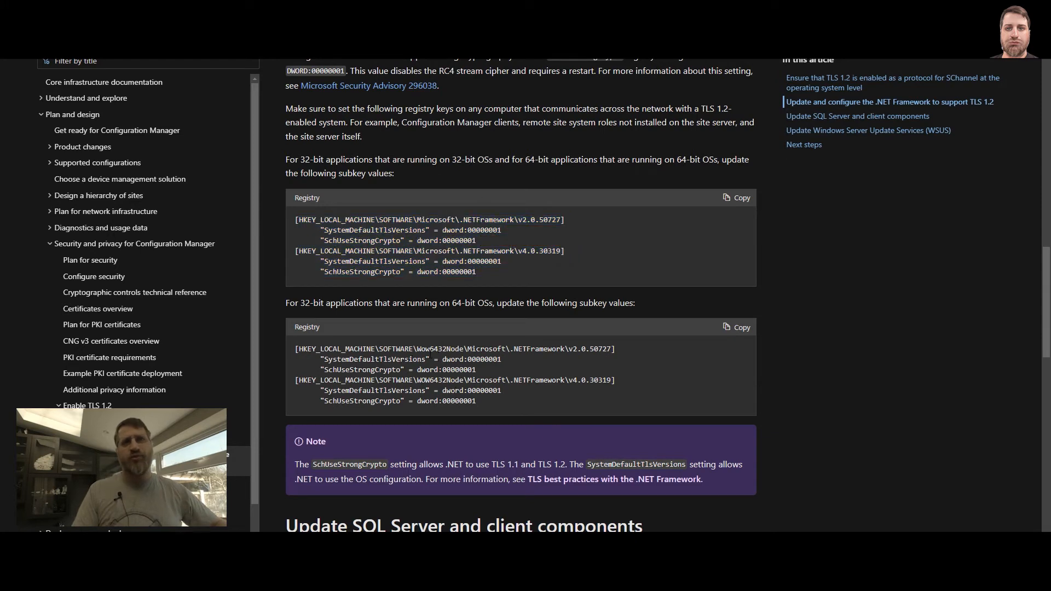
pyautogui.moveTo(418, 262); pyautogui.dragTo(363, 241)
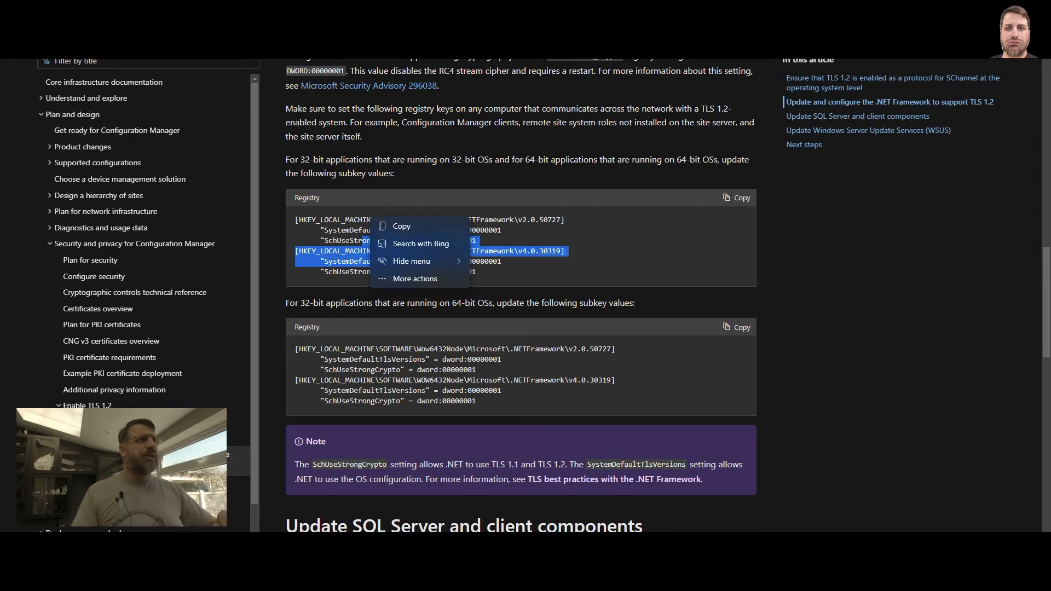
pyautogui.click(401, 226)
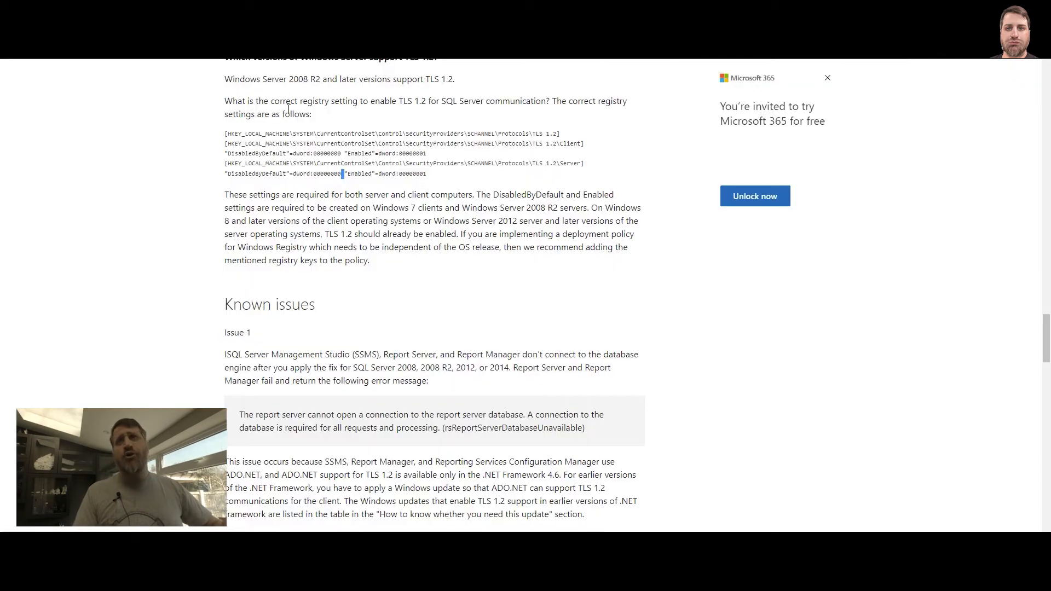
# Examine article KB3135244 on TLS 1.2 support for SQL Server, including the SCHANNEL TLS 1.2 Client and Server registry settings.
pyautogui.scroll(20, 289, 109)
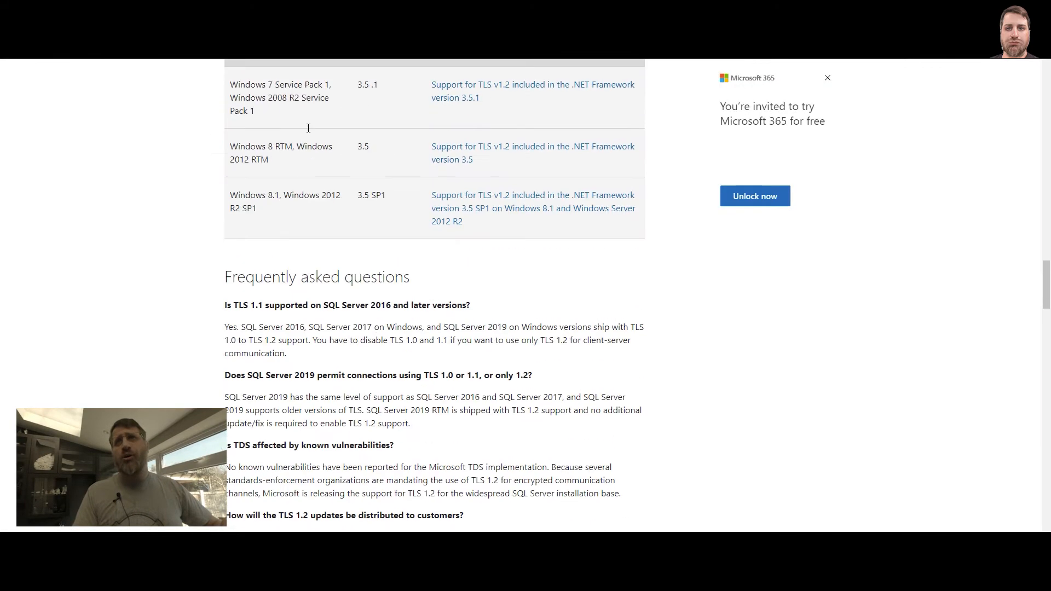
pyautogui.scroll(15, 289, 145)
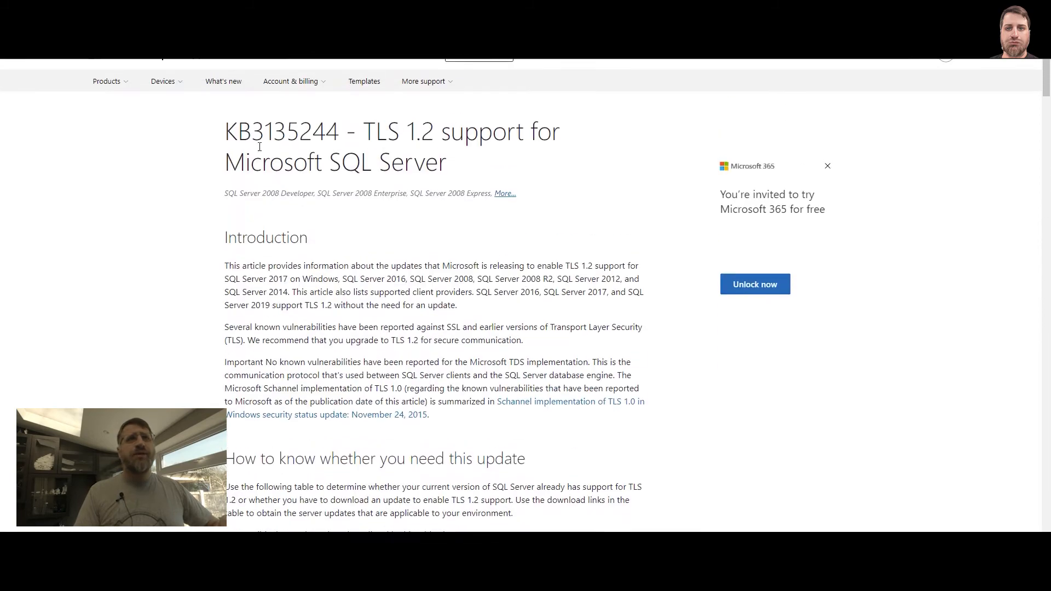
pyautogui.moveTo(258, 131); pyautogui.dragTo(345, 128)
pyautogui.scroll(-15, 434, 301)
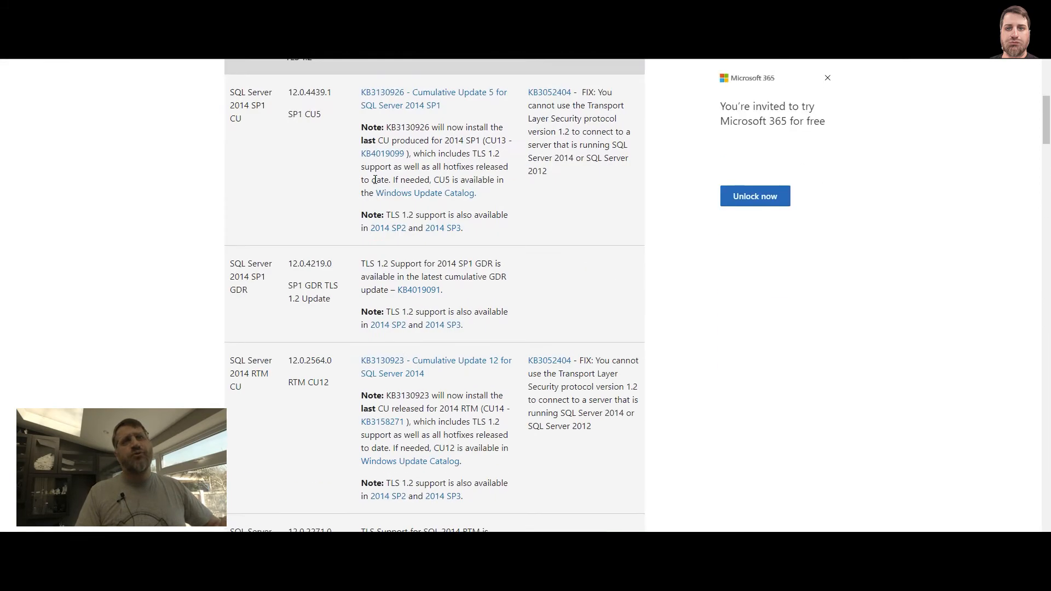
pyautogui.scroll(-20, 433, 301)
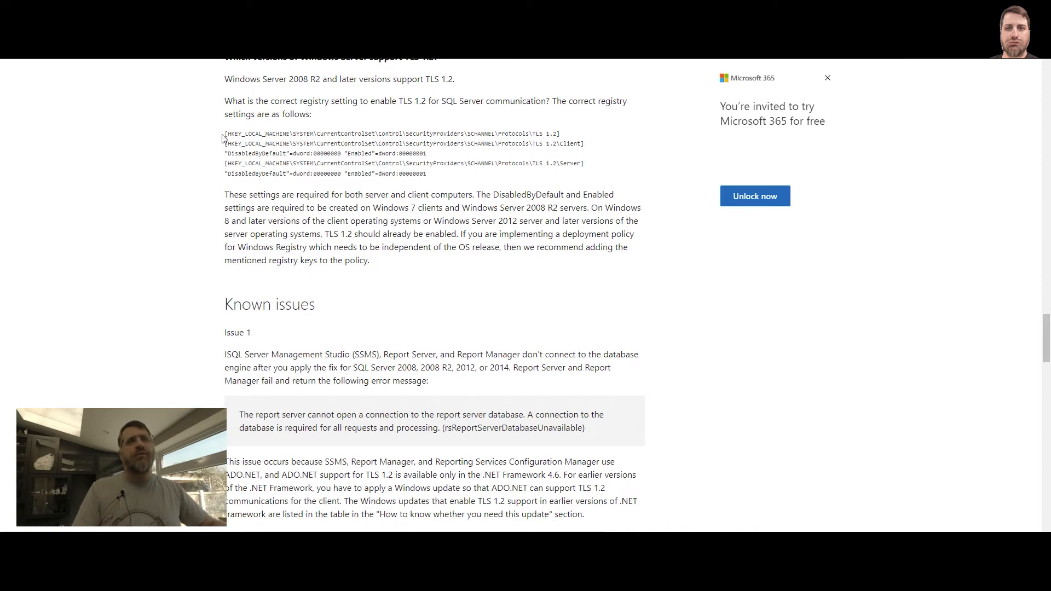
pyautogui.moveTo(225, 137); pyautogui.dragTo(442, 180)
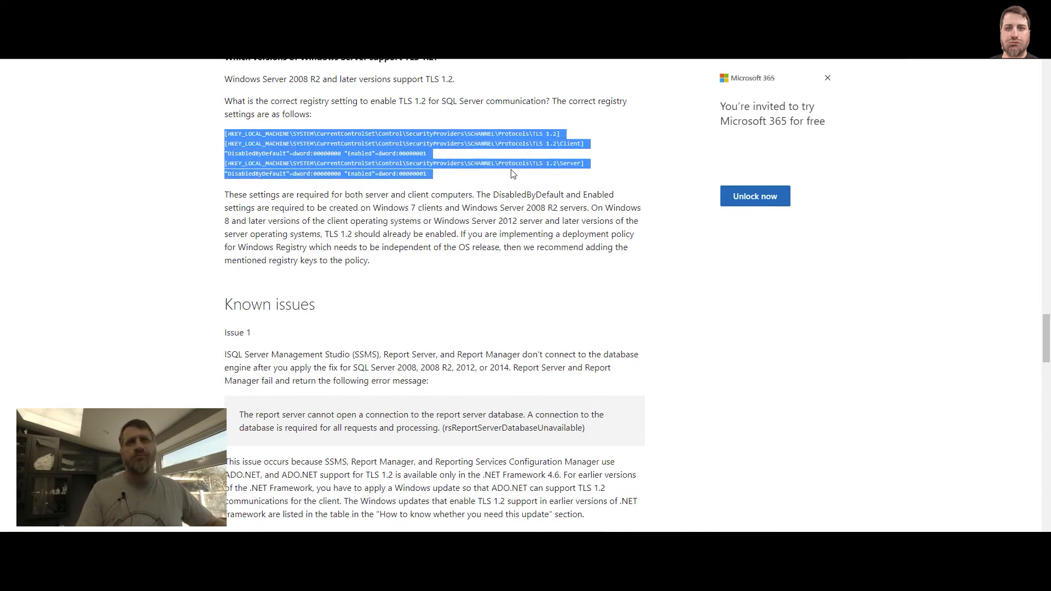
pyautogui.click(483, 162)
pyautogui.doubleClick(571, 143)
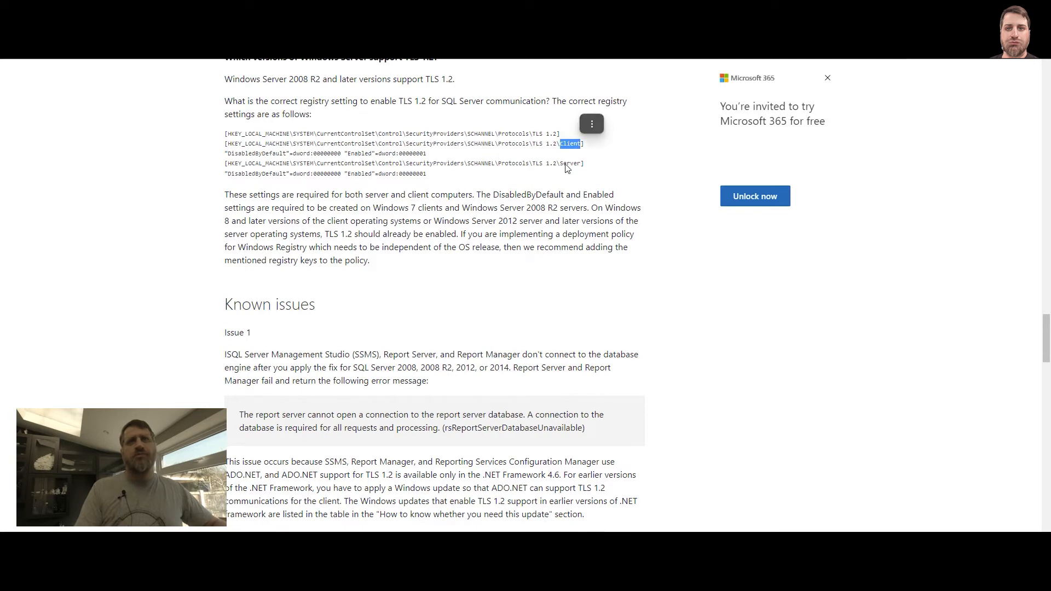
pyautogui.doubleClick(570, 163)
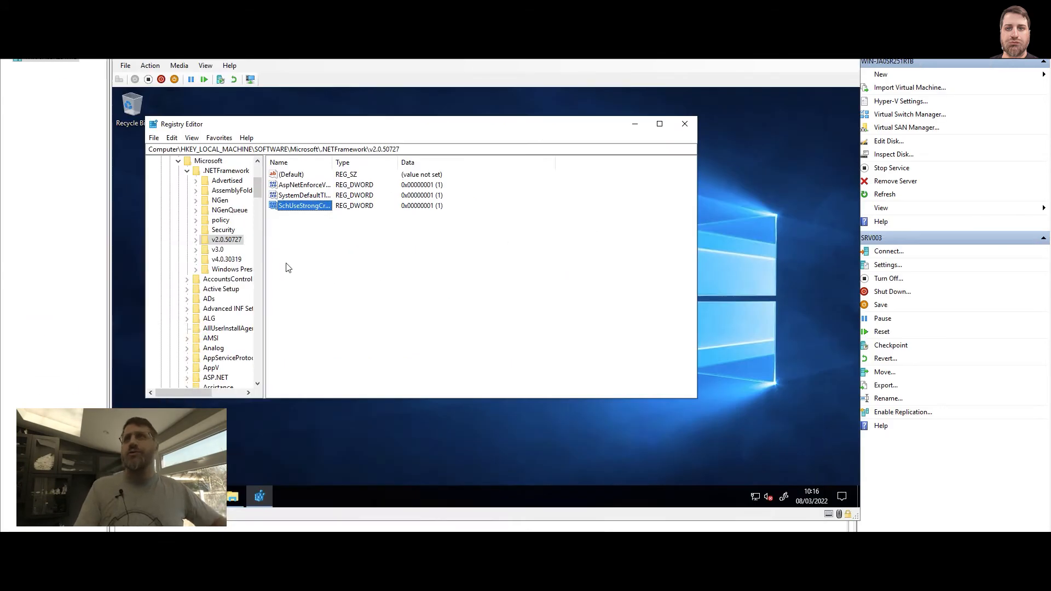
# In Registry Editor, go to HKEY_LOCAL_MACHINE\SYSTEM\CurrentControlSet\Control\SecurityProviders\SCHANNEL\Protocols and open its TLS 1.2 key.
pyautogui.click(288, 268)
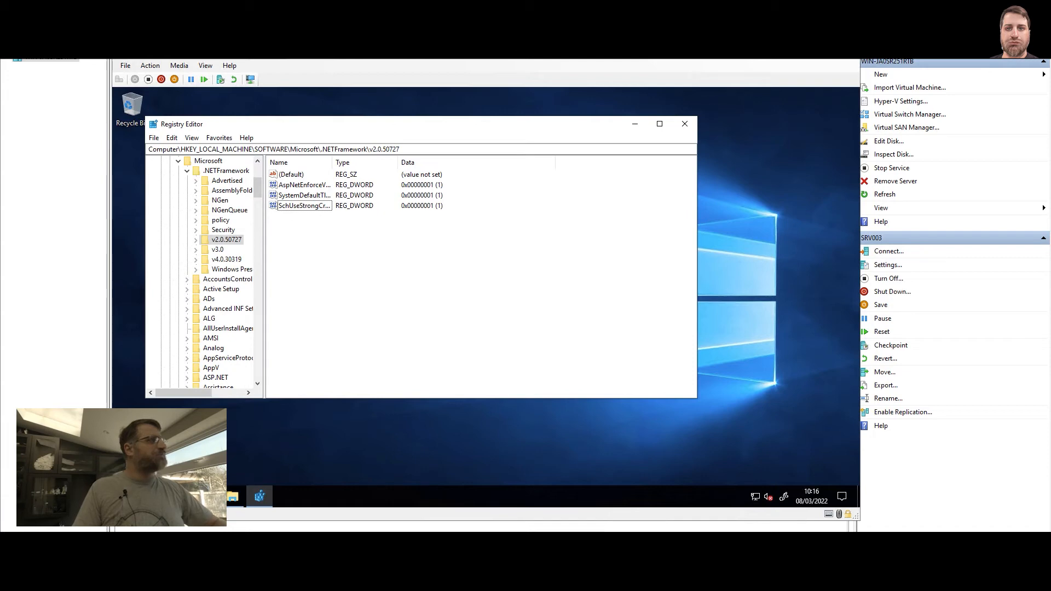
pyautogui.click(419, 149)
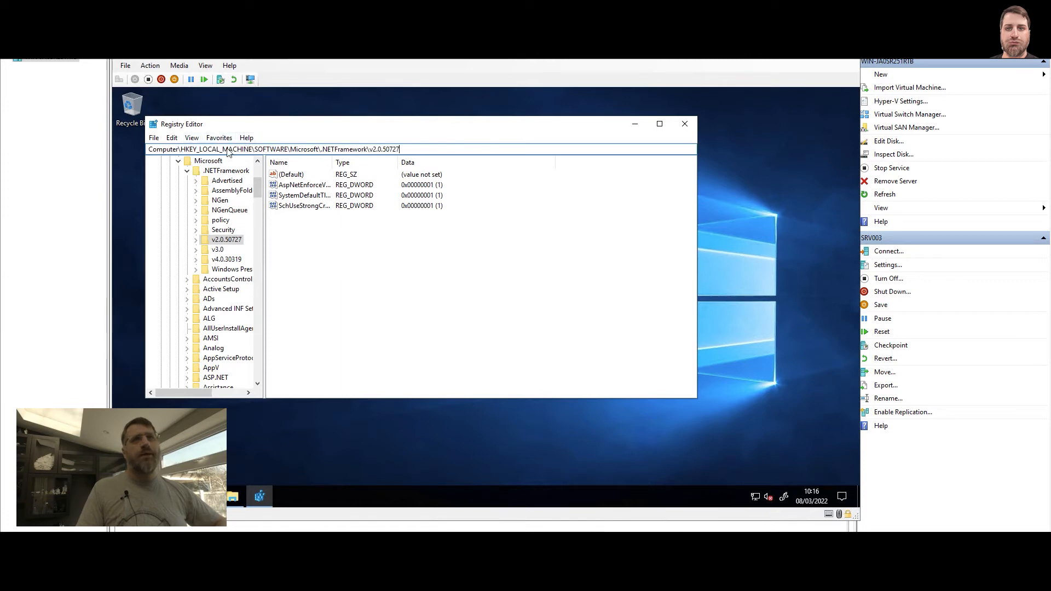
pyautogui.moveTo(255, 151); pyautogui.dragTo(540, 159)
pyautogui.write('SYSTEM\\CurrentControlSet\\Control\\SecurityProviders\\SCHANNEL\\Protocols\\')
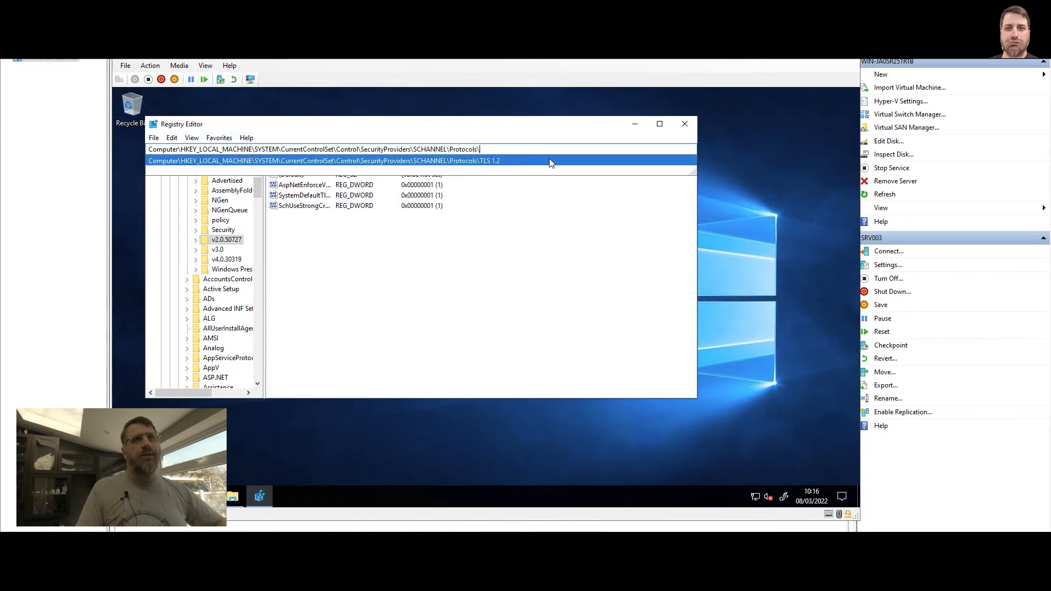
pyautogui.press('Return')
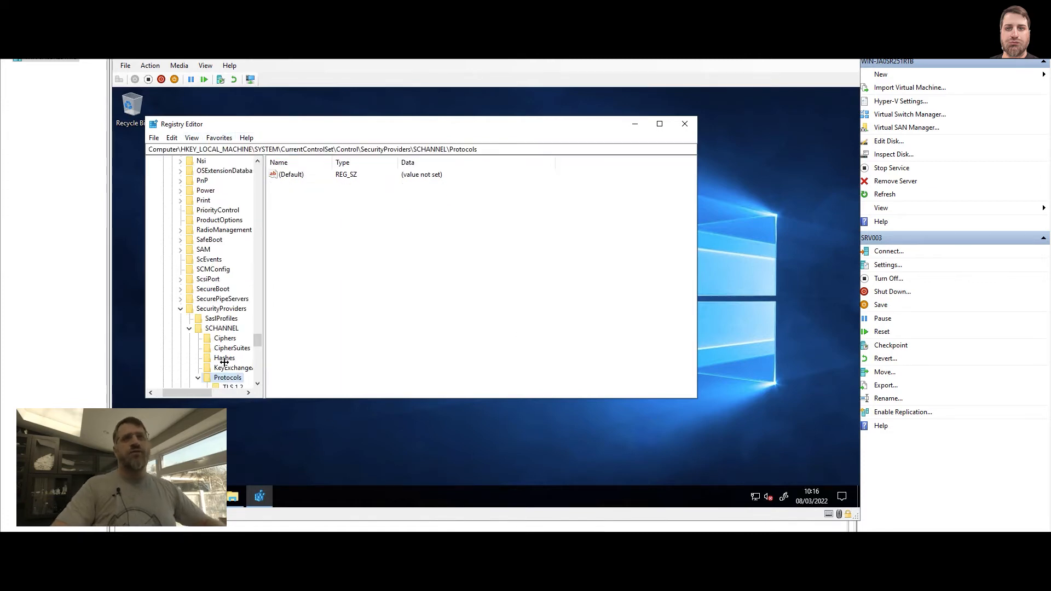
pyautogui.scroll(-3, 225, 363)
pyautogui.click(233, 298)
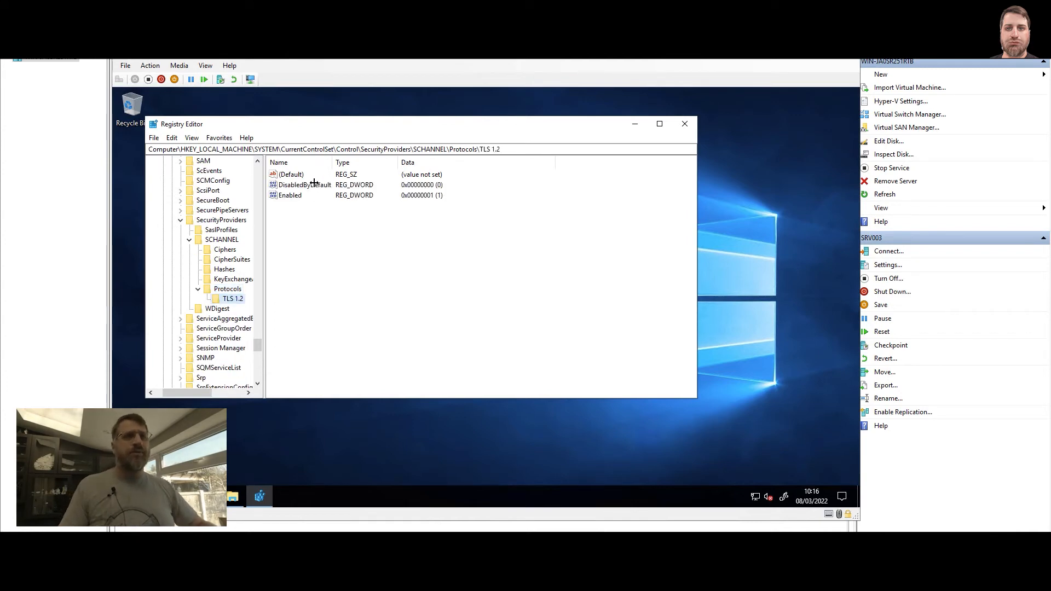
# Delete the DisabledByDefault and Enabled values stored directly in the TLS 1.2 key.
pyautogui.click(315, 182)
pyautogui.keyDown('shift'); pyautogui.click(290, 195); pyautogui.keyUp('shift')
pyautogui.press('Delete')
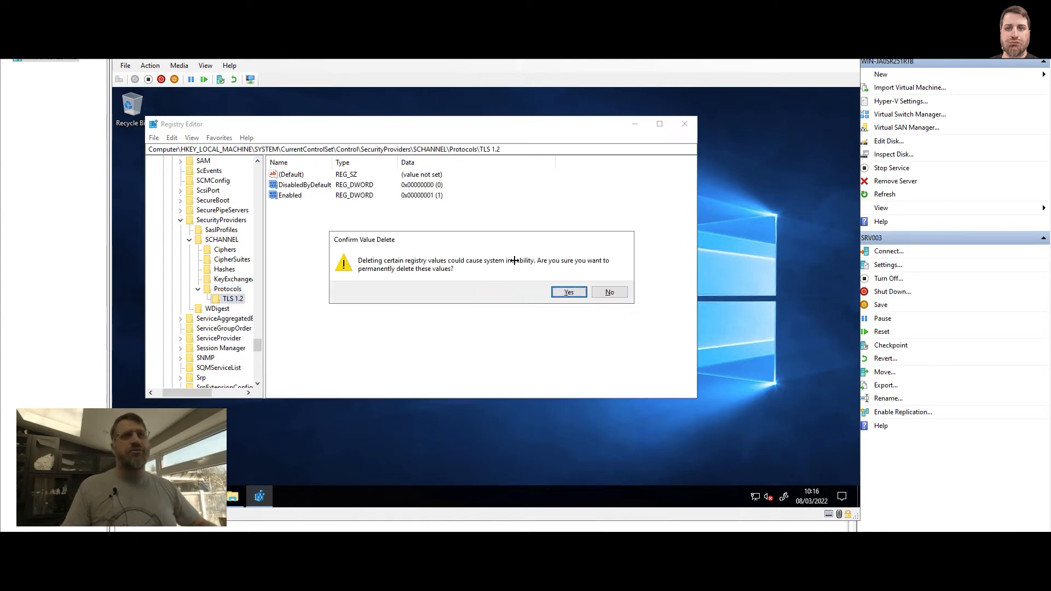
pyautogui.click(569, 292)
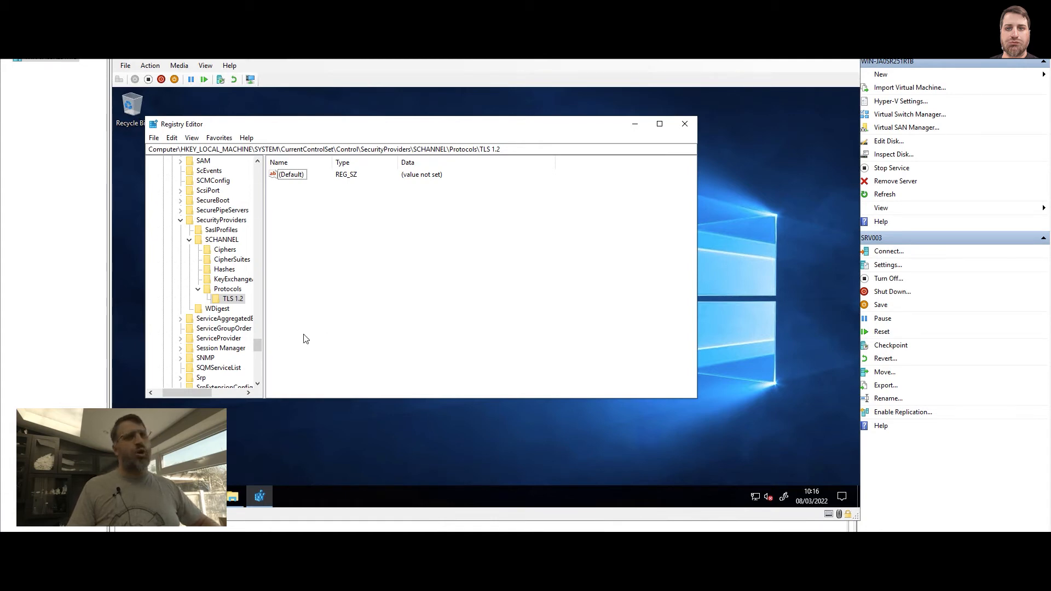
# Open Windows PowerShell as administrator, approve the elevation and maximize its window.
pyautogui.rightClick(124, 497)
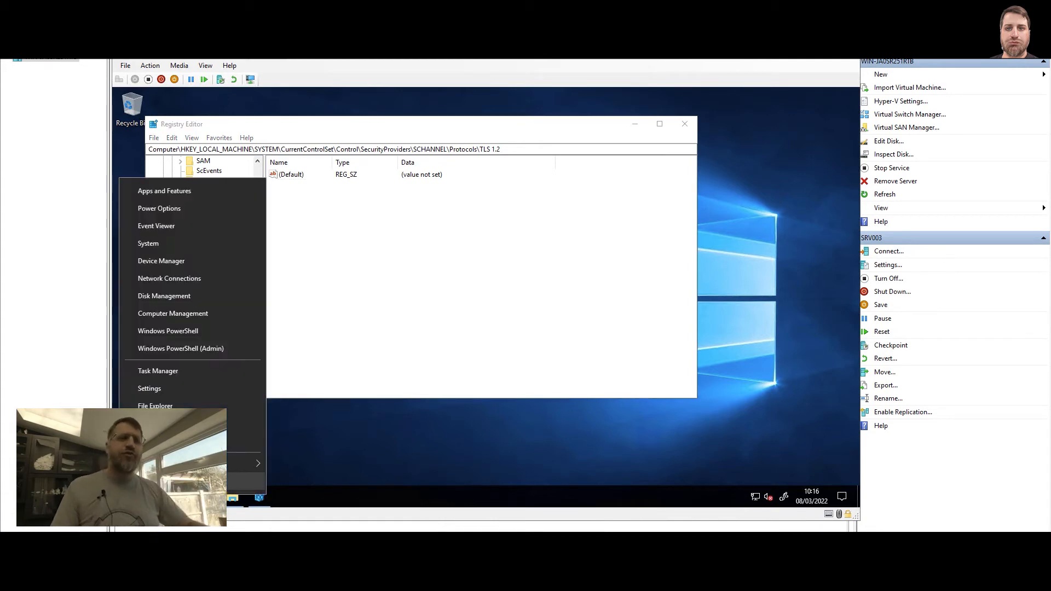
pyautogui.click(181, 349)
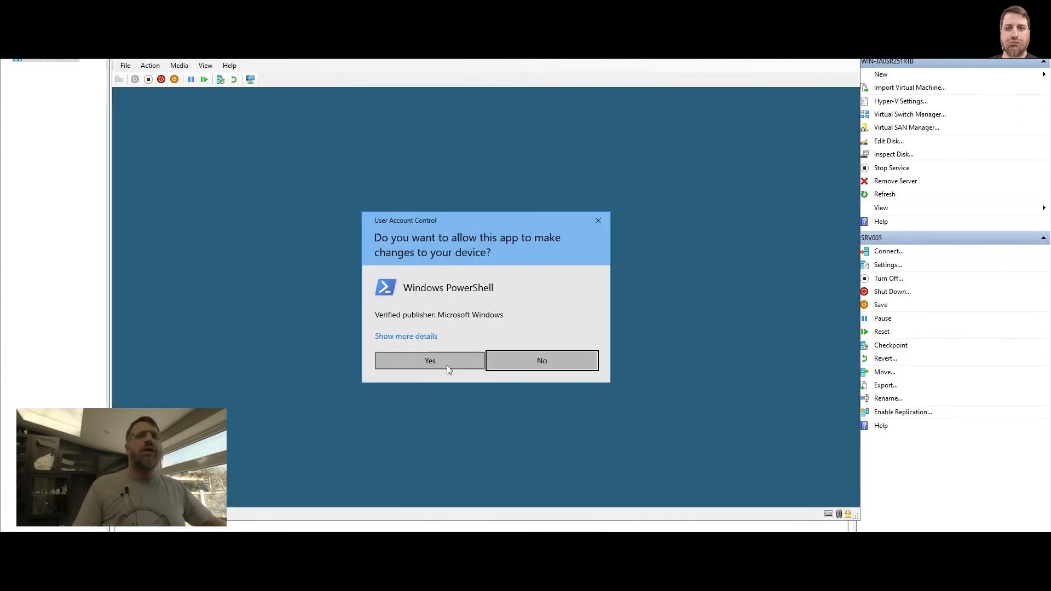
pyautogui.click(445, 362)
pyautogui.press('super+Up')
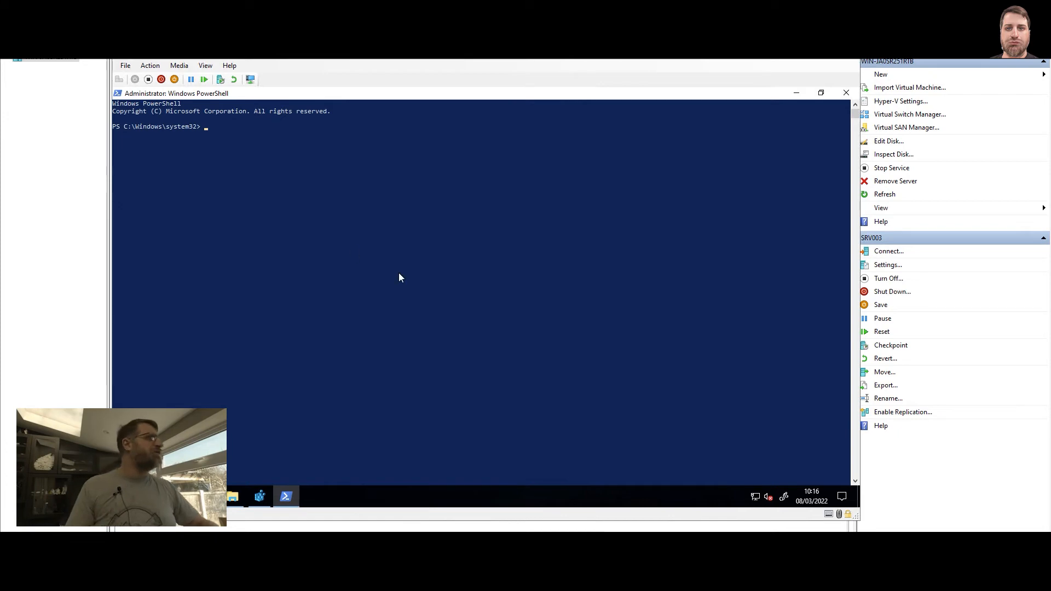
# Paste the copied SCHANNEL protocol script into a new Notepad document, review its protocol list and loops, and close it without saving.
pyautogui.press('super+r')
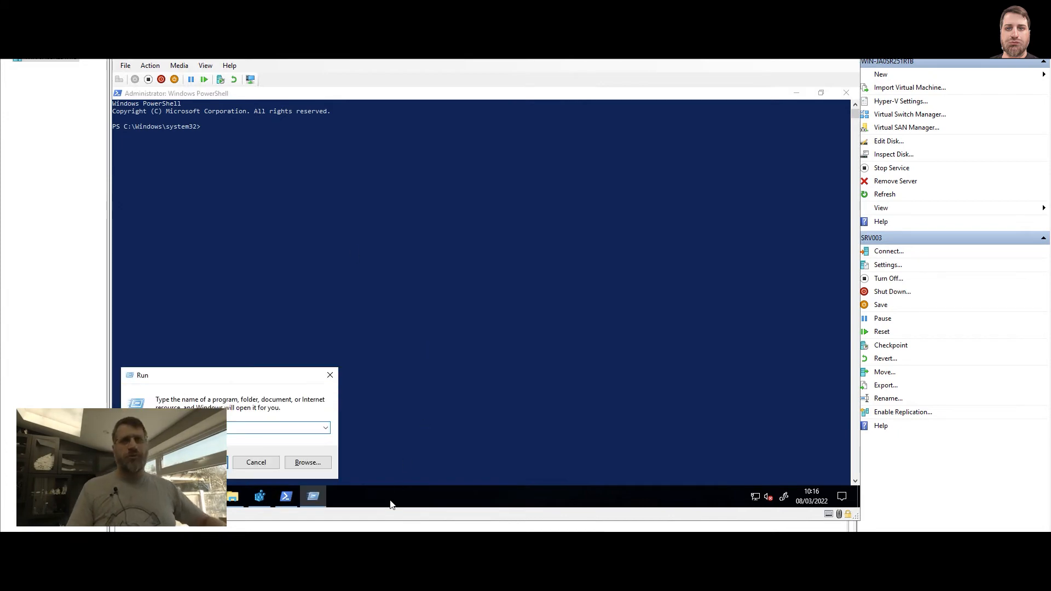
pyautogui.write('notepad')
pyautogui.press('Return')
pyautogui.hotkey('ctrl', 'v')
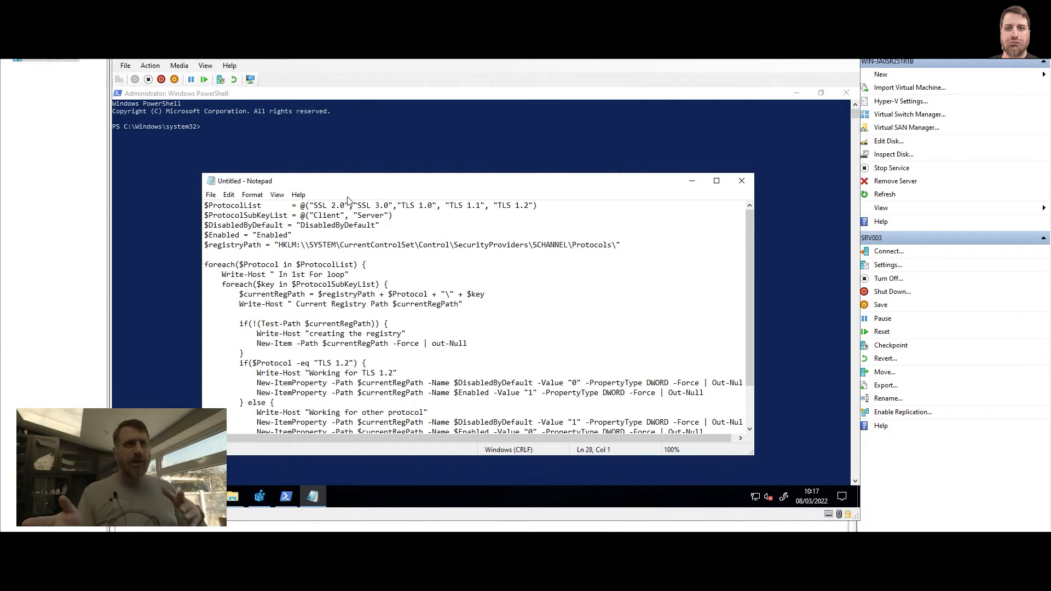
pyautogui.moveTo(315, 209); pyautogui.dragTo(479, 208)
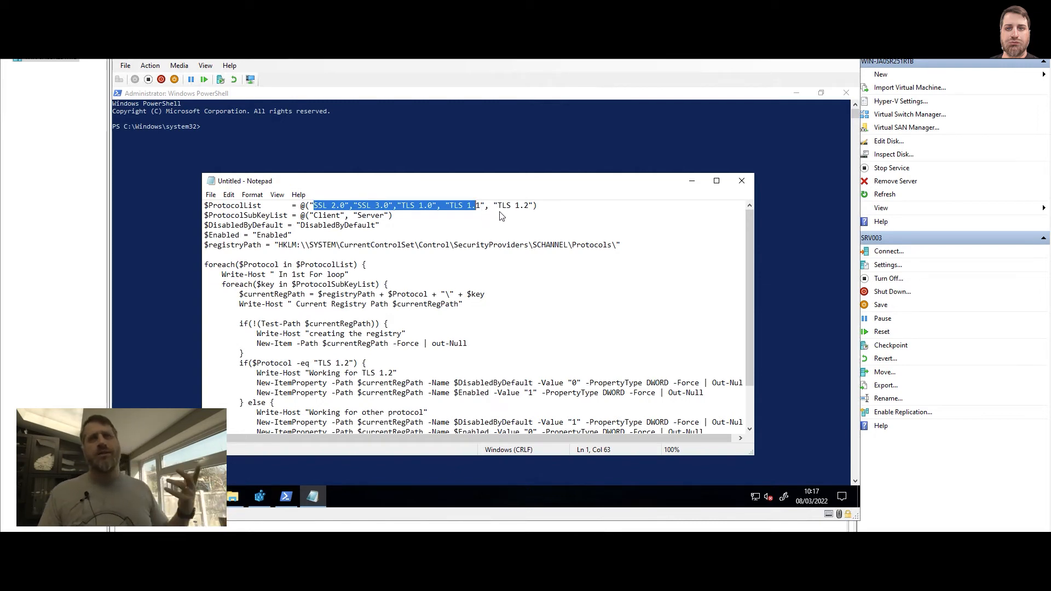
pyautogui.scroll(-2, 494, 210)
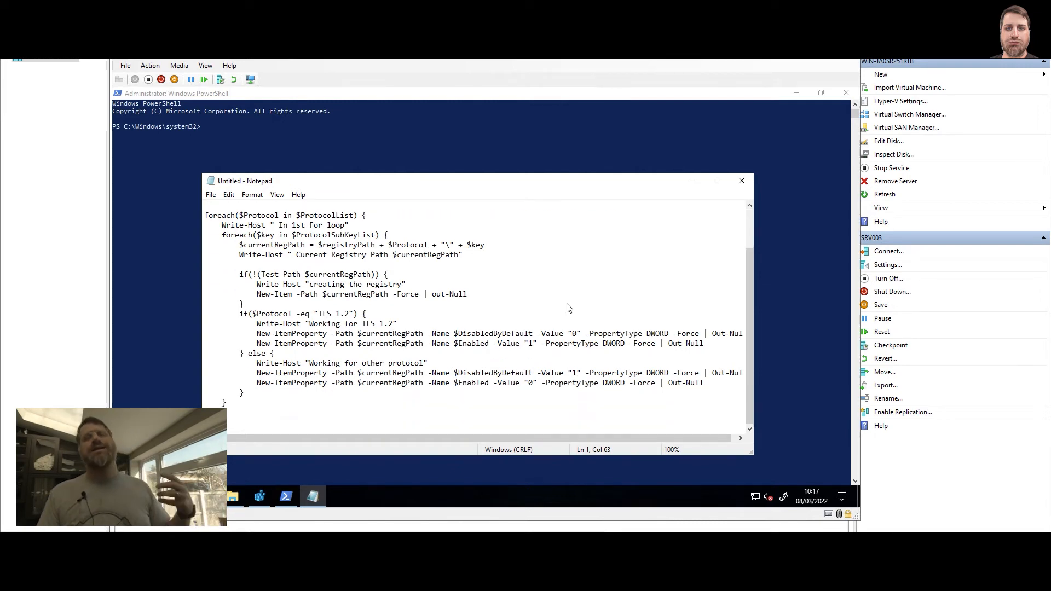
pyautogui.click(741, 181)
pyautogui.click(503, 292)
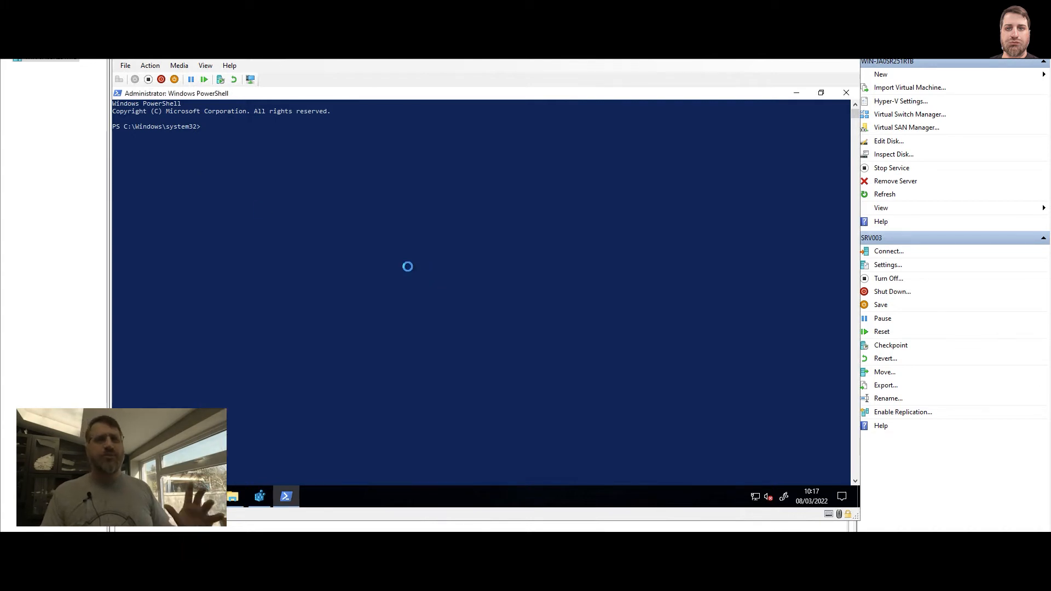
# Run the copied SCHANNEL script in PowerShell to enable TLS 1.2 and disable SSL 2.0, SSL 3.0, TLS 1.0 and TLS 1.1, then return to Registry Editor.
pyautogui.rightClick(237, 199)
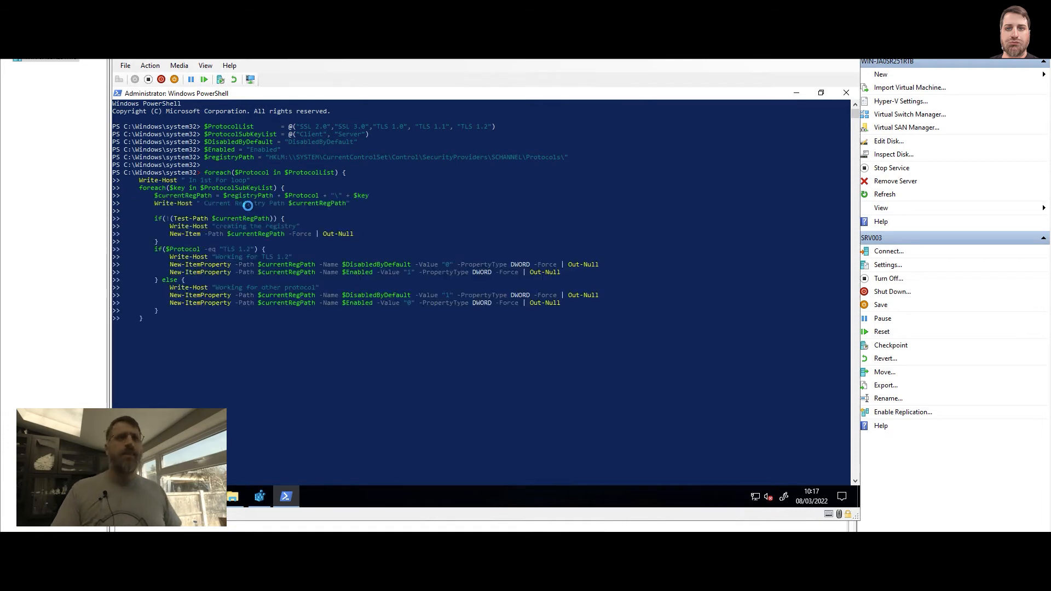
pyautogui.click(287, 497)
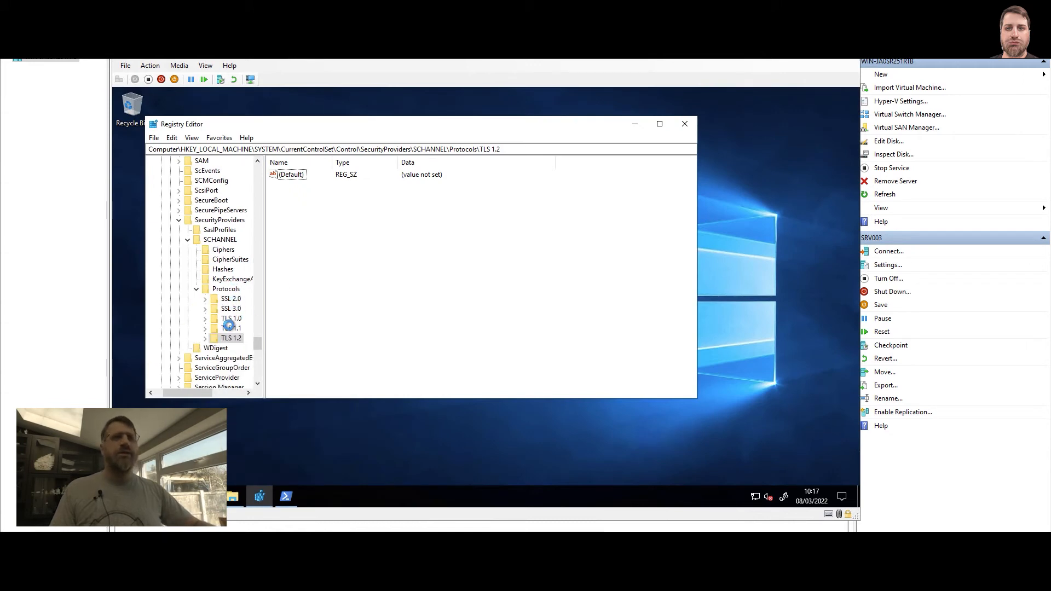
# Check the DisabledByDefault and Enabled values in the Client subkeys of TLS 1.2 and TLS 1.1.
pyautogui.click(206, 339)
pyautogui.click(238, 348)
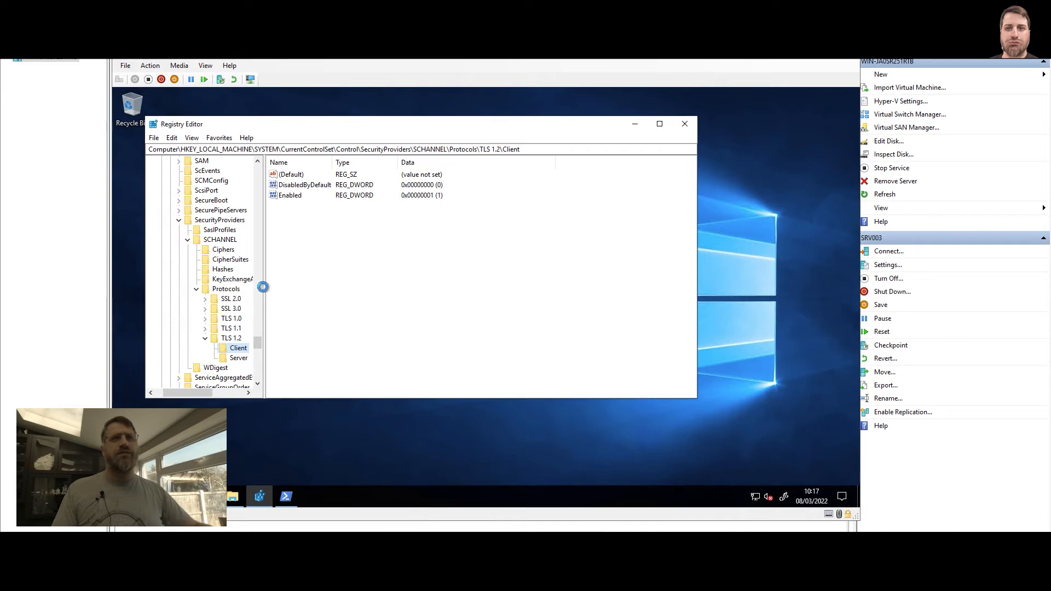
pyautogui.doubleClick(236, 329)
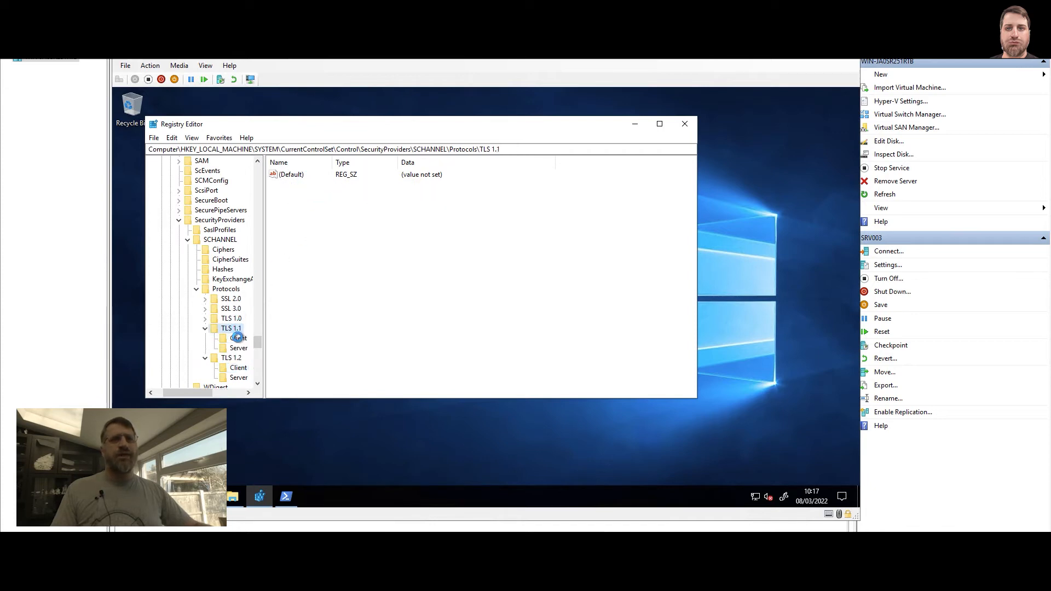
pyautogui.click(238, 338)
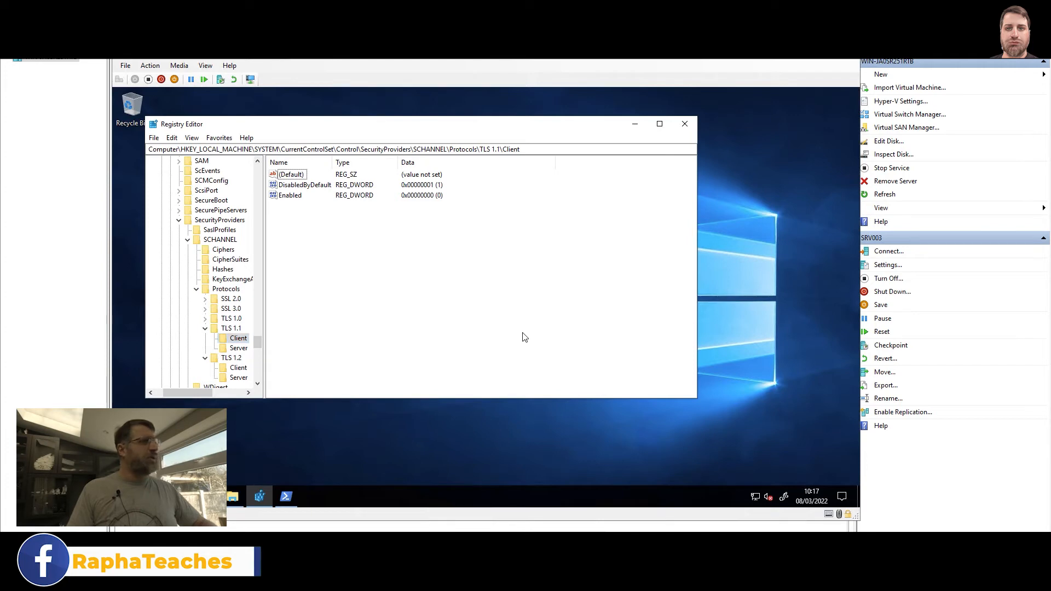
# Paste the .NET Framework strong cryptography commands into a new Notepad document, review the WOW6432Node and v4.0.30319 paths, and close it without saving.
pyautogui.press('super+r')
pyautogui.write('notepad')
pyautogui.press('Return')
pyautogui.write('$NetRegistryPath = "HKLM:\\SOFTWARE\\Microsoft\\.NETFramework\\v2.0.50727" New-ItemProperty -Path $NetRegistryPath -Name "SystemDefaultTlsVersions" -Value "1" -PropertyType DWORD -Force | Out-Null New-ItemProperty -Path $NetRegistryPath -Name "SchUseStrongCrypto" -Value "1" -PropertyType DWORD -Force | Out-Null  $NetRegistryPath = "HKLM:\\SOFTWARE\\WOW6432Node\\Microsoft\\.NETFramework\\v2.0.50727" New-ItemProperty -Path $NetRegistryPath -Name "SystemDefaultTlsVersions" -Value "1" -PropertyType DWORD -Force | Out-Null New-ItemProperty -Path $NetRegistryPath -Name "SchUseStrongCrypto" -Value "1" -PropertyType DWORD -Force | Out-Null  $NetRegistryPath = "HKLM:\\SOFTWARE\\Microsoft\\.NETFramework\\v4.0.30319" New-ItemProperty -Path $NetRegistryPath -Name "SystemDefaultTlsVersions" -Value "1" -PropertyType DWORD -Force | Out-Null New-ItemProperty -Path $NetRegistryPath -Name "SchUseStrongCrypto" -Value "1" -PropertyType DWORD -Force | Out-Null  $NetRegistryPath = "HKLM:\\SOFTWARE\\WOW6432Node\\Microsoft\\.NETFramework\\v4.0.30319" New-ItemProperty -Path $NetRegistryPath -Name "SystemDefaultTlsVersions" -Value "1" -PropertyType DWORD -Force | Out-Null New-ItemProperty -Path $NetRegistryPath -Name "SchUseStrongCrypto" -Value "1" -PropertyType DWORD -Force | Out-Null')
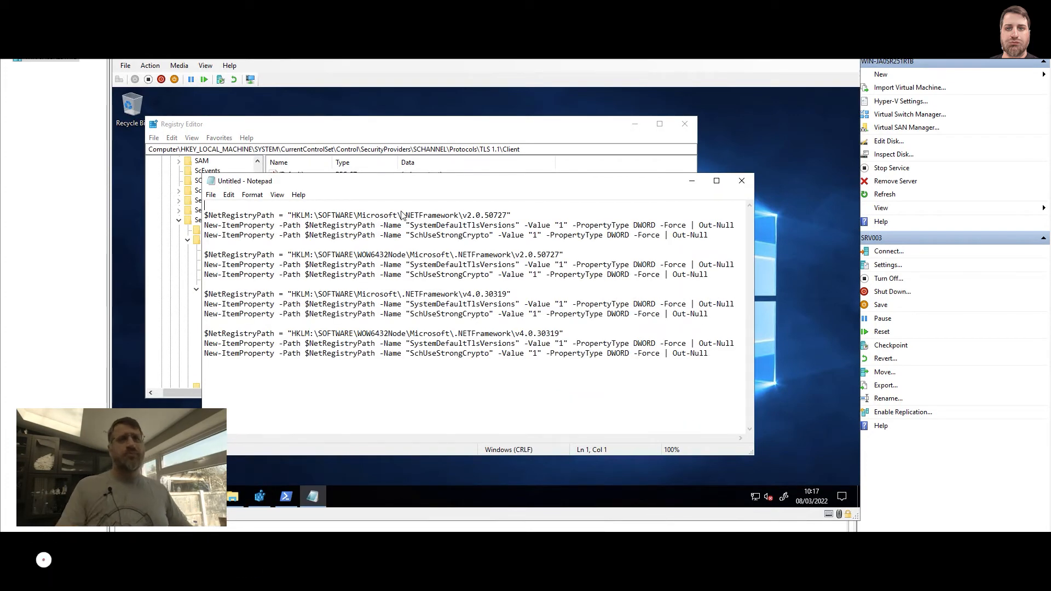
pyautogui.moveTo(354, 260); pyautogui.dragTo(412, 262)
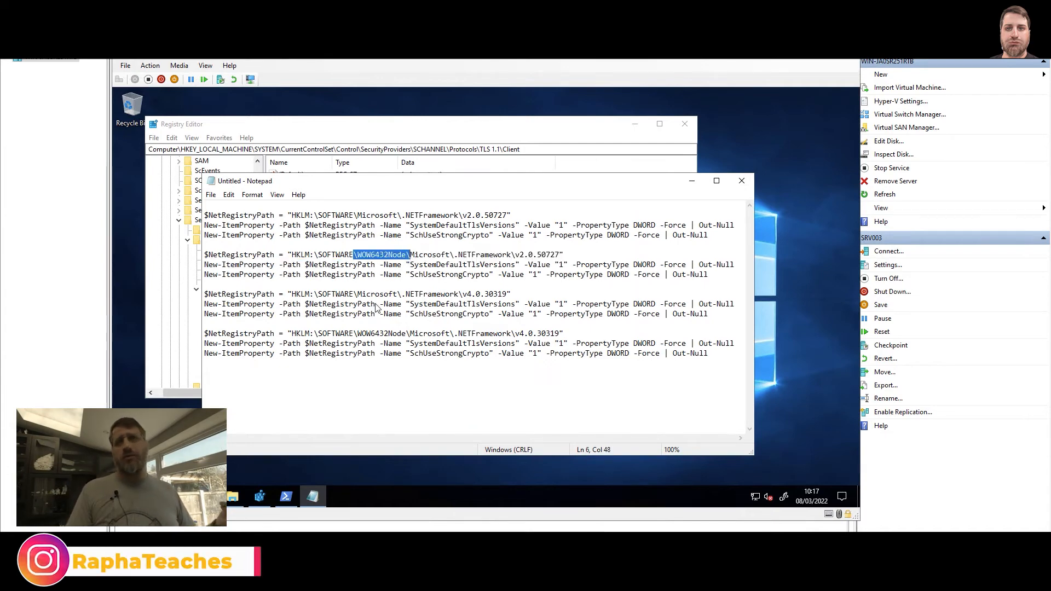
pyautogui.moveTo(463, 295); pyautogui.dragTo(512, 296)
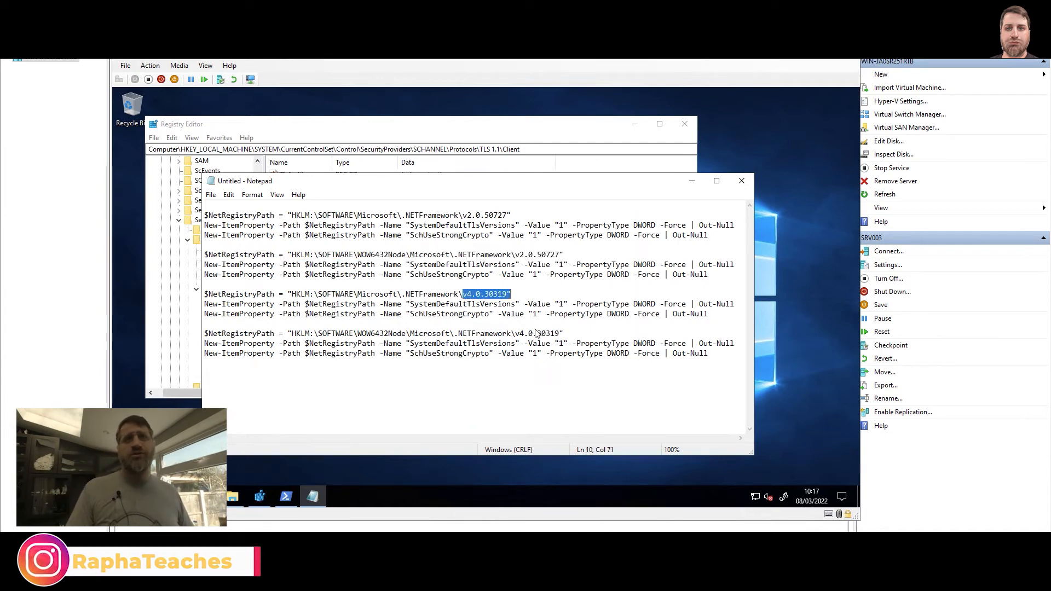
pyautogui.moveTo(538, 333); pyautogui.dragTo(494, 326)
pyautogui.click(393, 305)
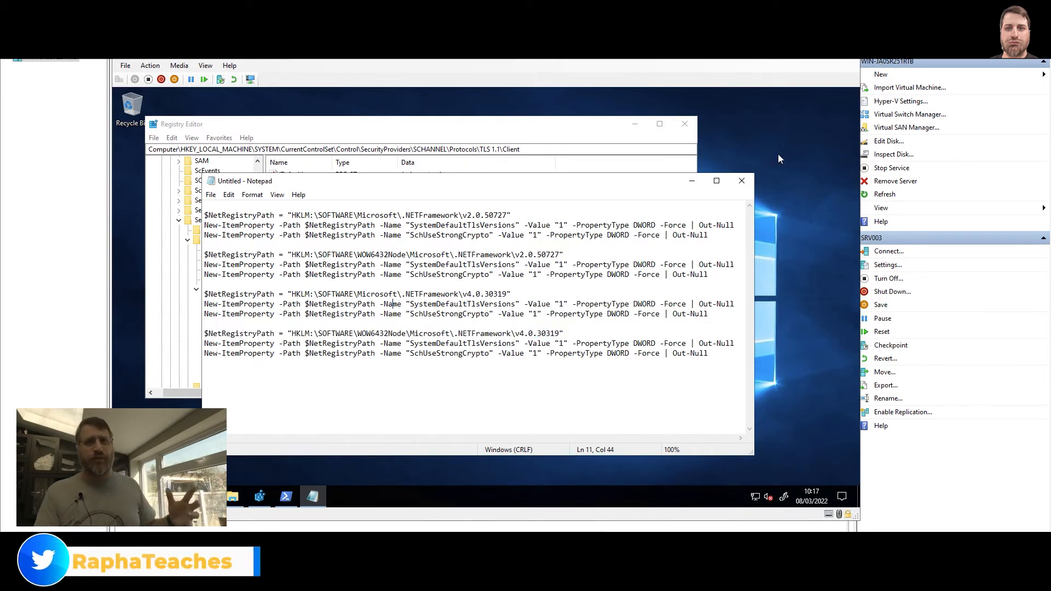
pyautogui.click(741, 181)
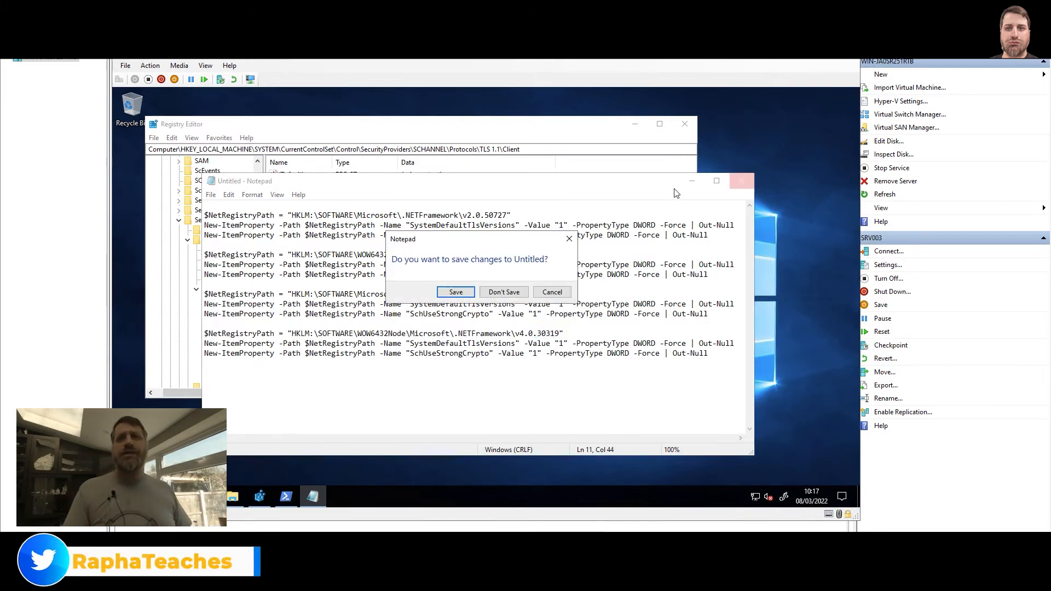
pyautogui.click(500, 292)
# Close Registry Editor and run the copied .NET Framework SystemDefaultTlsVersions and SchUseStrongCrypto commands in a cleared PowerShell session.
pyautogui.click(684, 124)
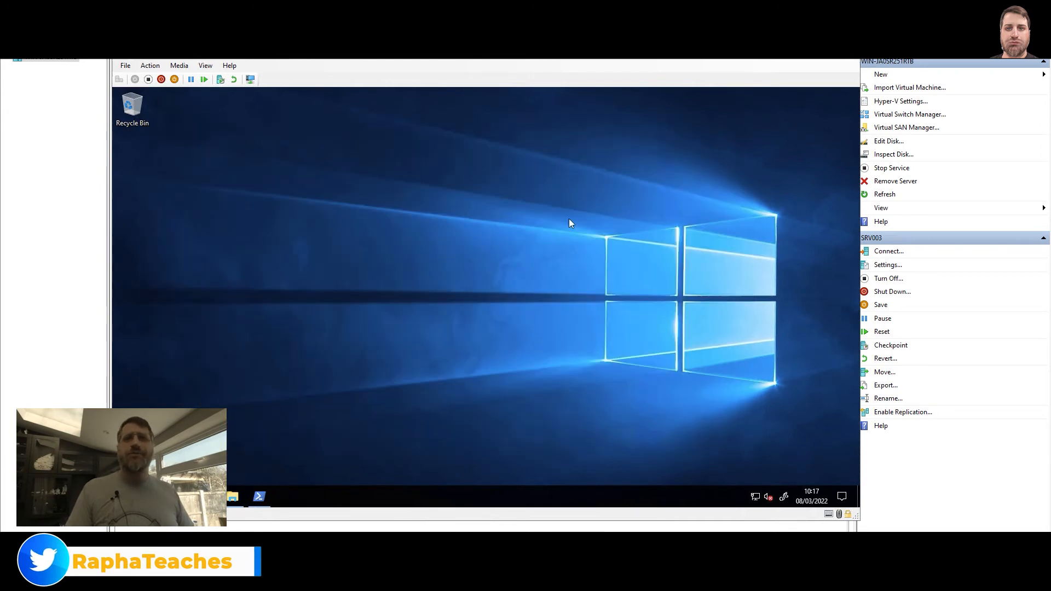
pyautogui.click(262, 495)
pyautogui.write('cls')
pyautogui.press('Return')
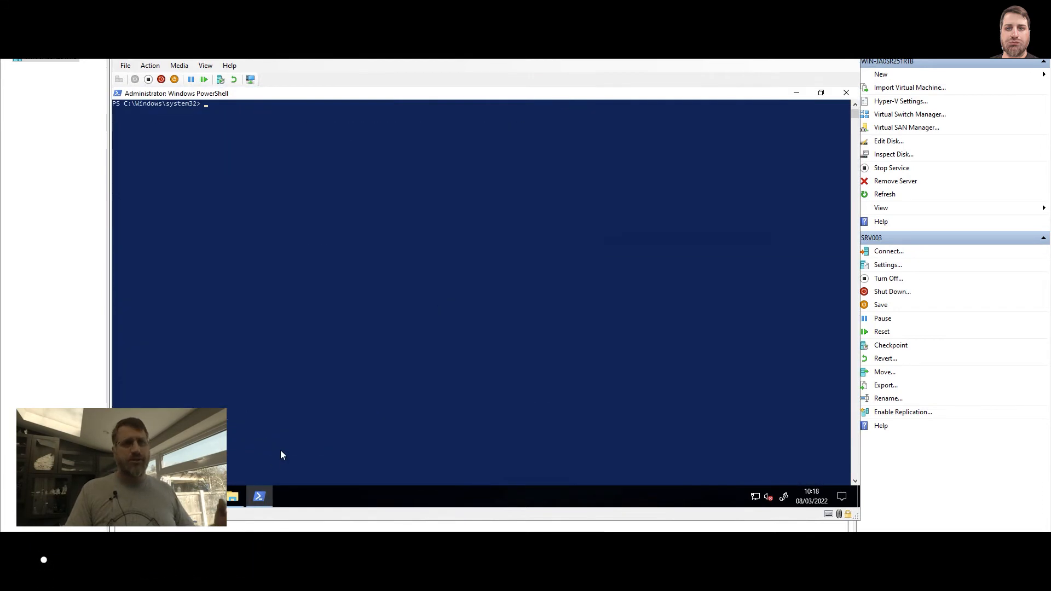
pyautogui.rightClick(308, 271)
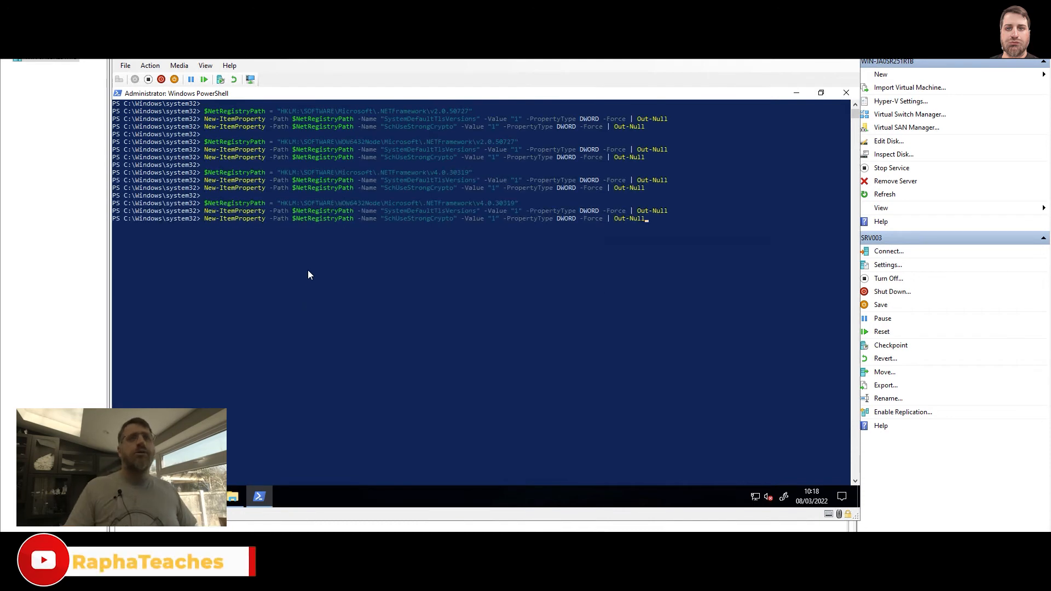
pyautogui.press('Return')
# Reopen Registry Editor and go to HKEY_LOCAL_MACHINE\SOFTWARE\Microsoft\.NETFramework\v2.0.50727 to check its values.
pyautogui.press('super+r')
pyautogui.write('shutdown -r -t 0')
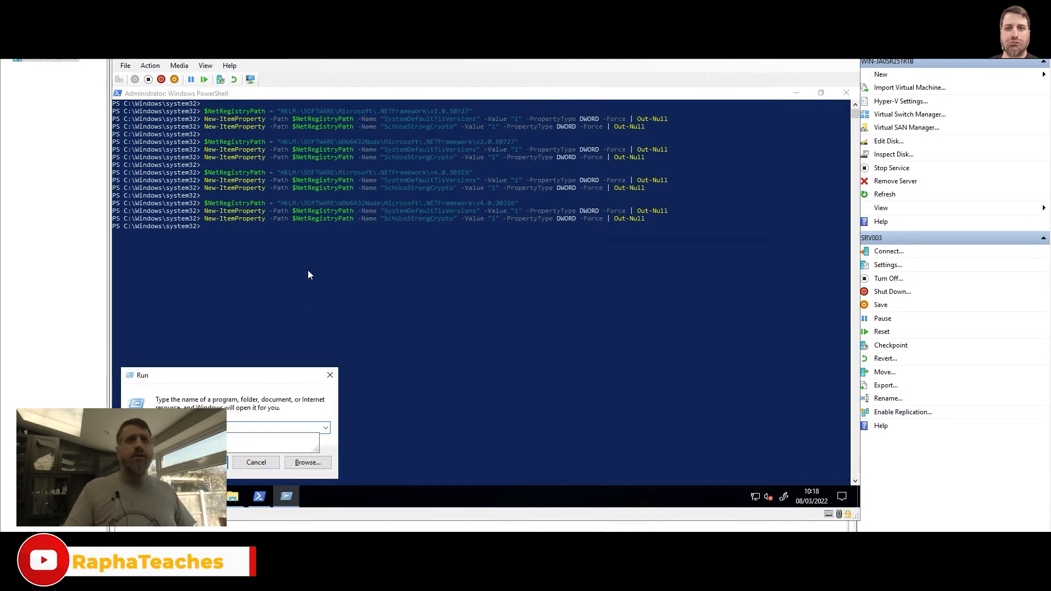
pyautogui.press('Return')
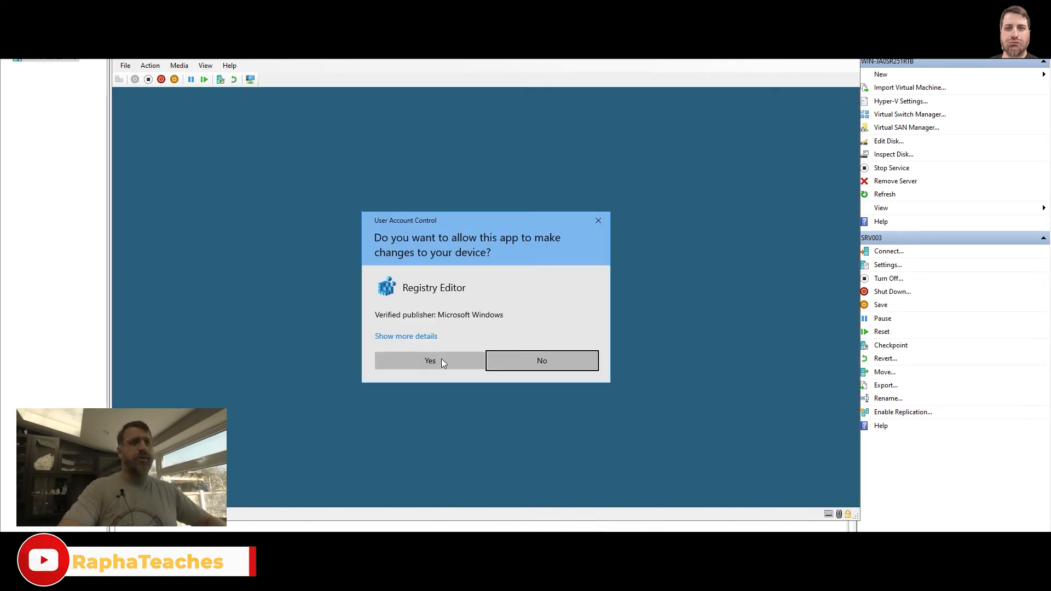
pyautogui.click(441, 360)
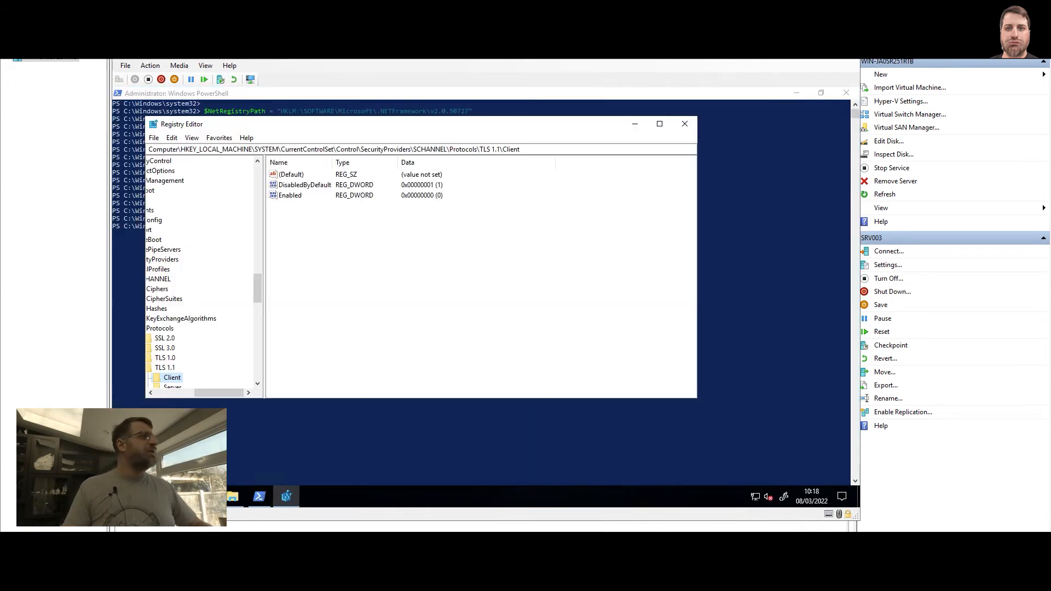
pyautogui.click(244, 149)
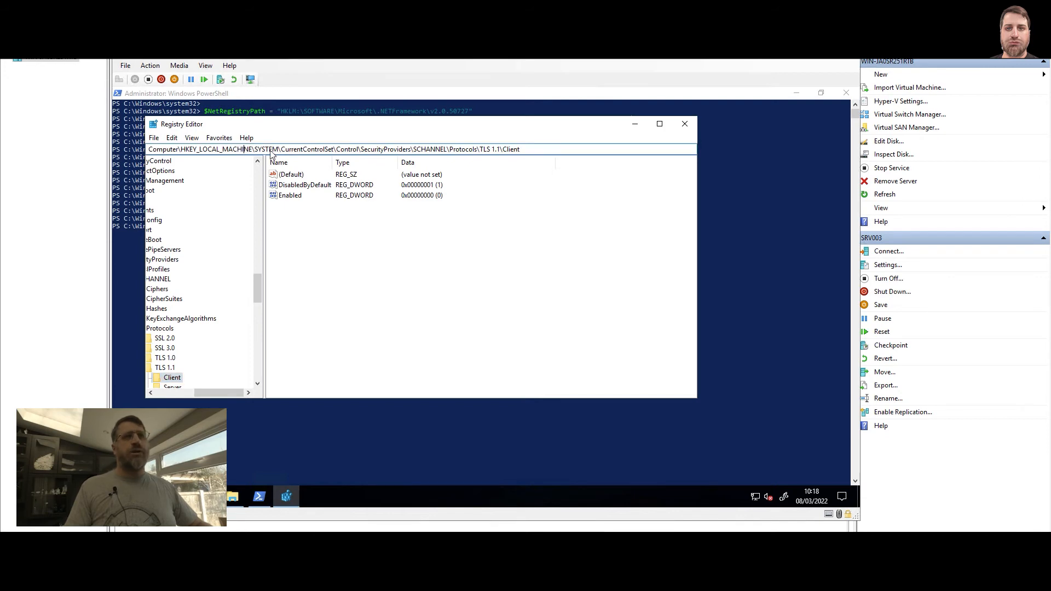
pyautogui.moveTo(416, 149); pyautogui.dragTo(600, 147)
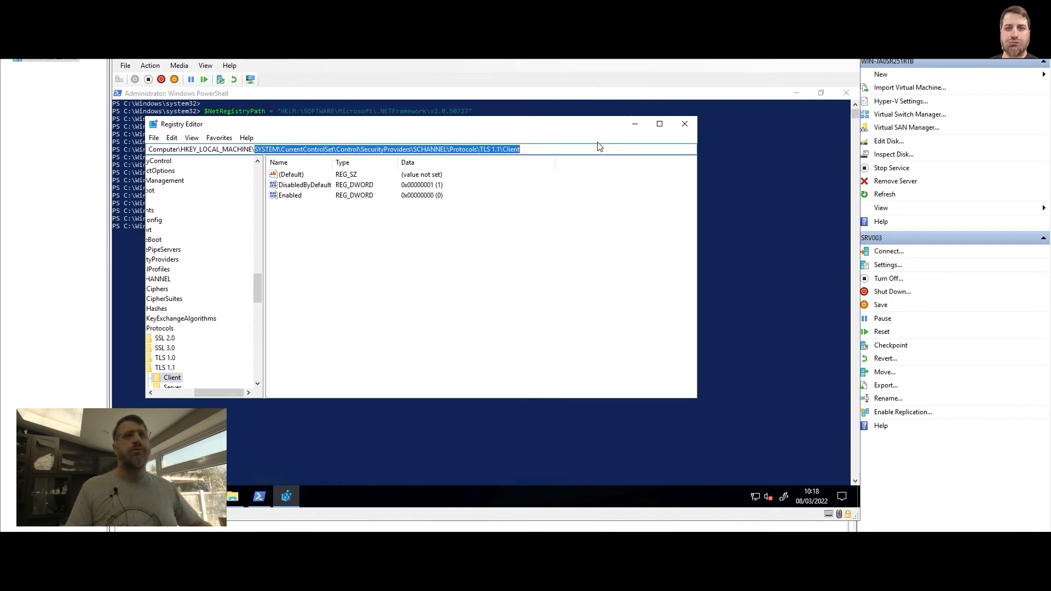
pyautogui.write('SOFTWARE\\Microsoft\\.NETFramework\\v2.0.50727')
pyautogui.press('Return')
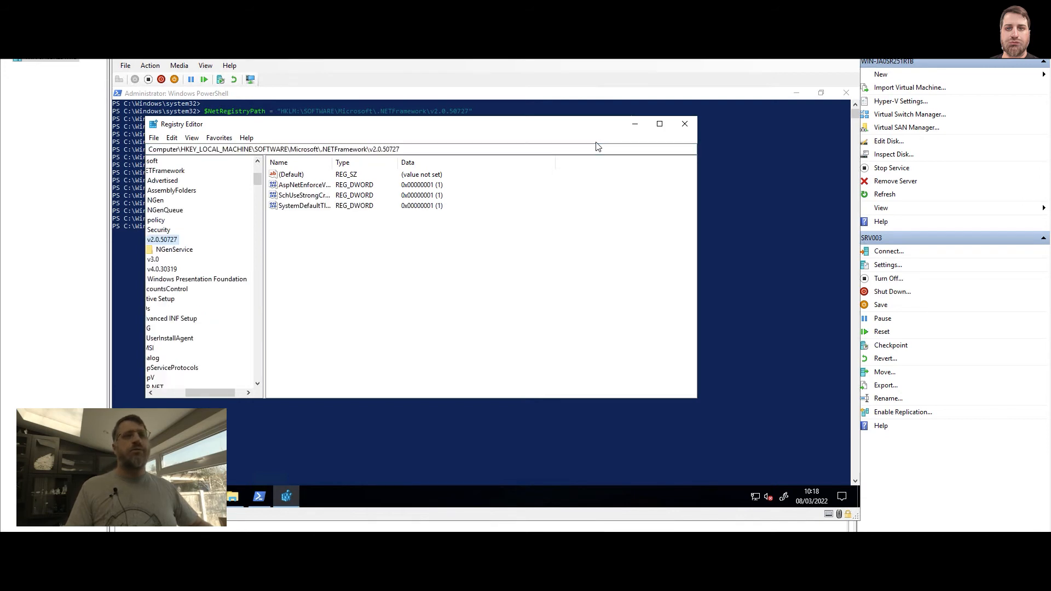
# Check the SchUseStrongCrypto and SystemDefaultTlsVersions values in the neighbouring v4.0.30319 key, and close Registry Editor.
pyautogui.click(339, 190)
pyautogui.moveTo(196, 393); pyautogui.dragTo(169, 393)
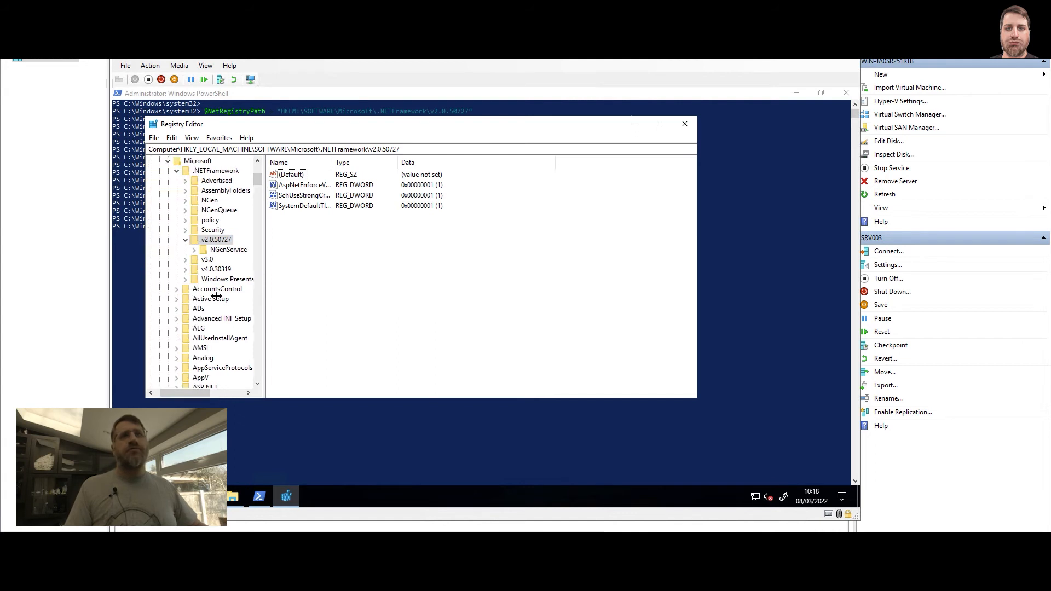
pyautogui.click(214, 269)
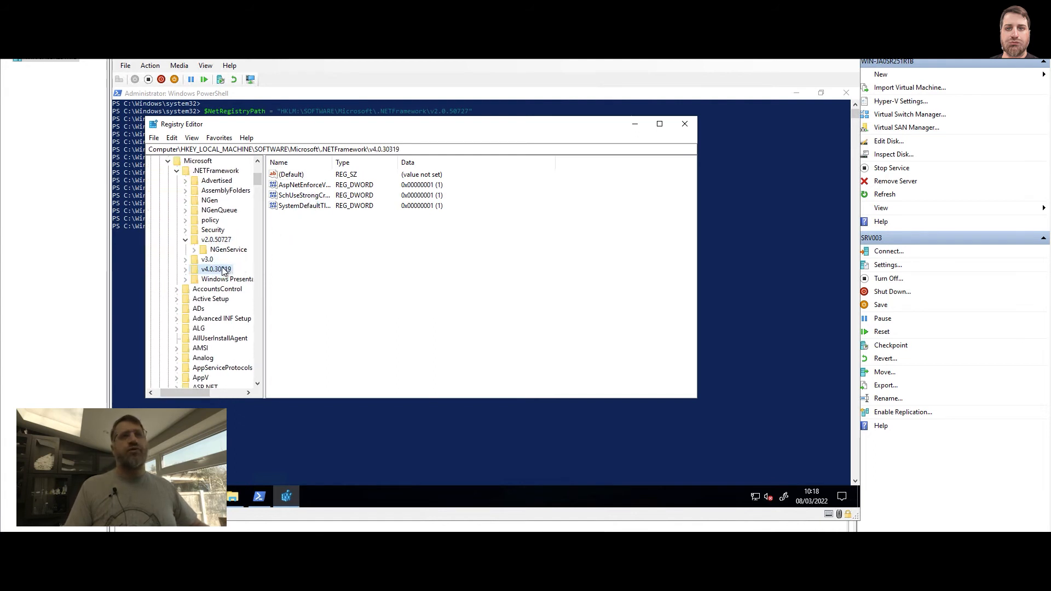
pyautogui.click(689, 125)
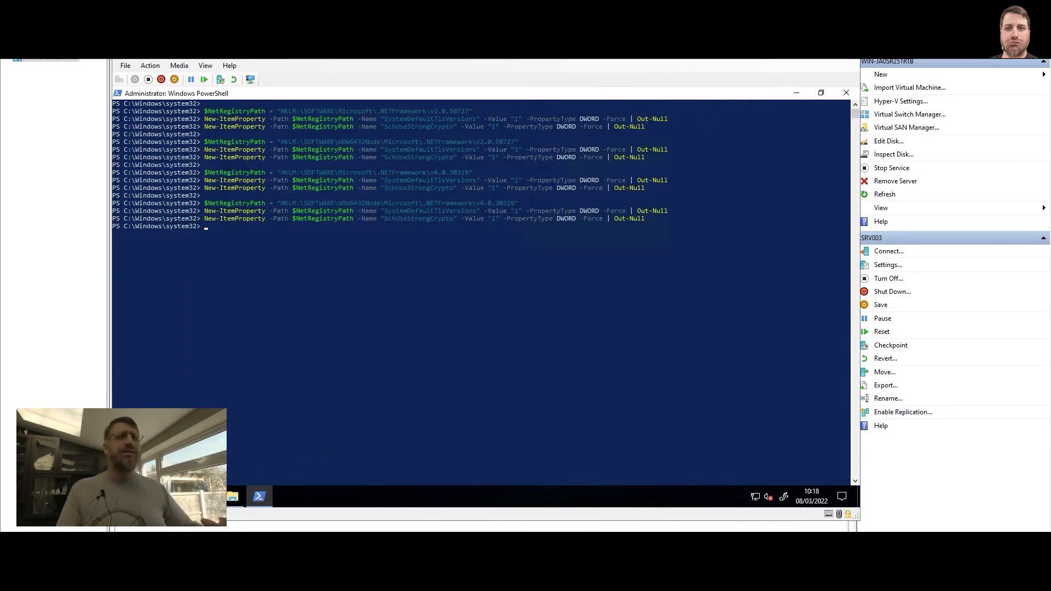
# Run the SCHANNEL protocol script and .NET Framework commands in an elevated PowerShell on SRV002, and close PowerShell back on SRV003.
pyautogui.click(335, 580)
pyautogui.click(336, 515)
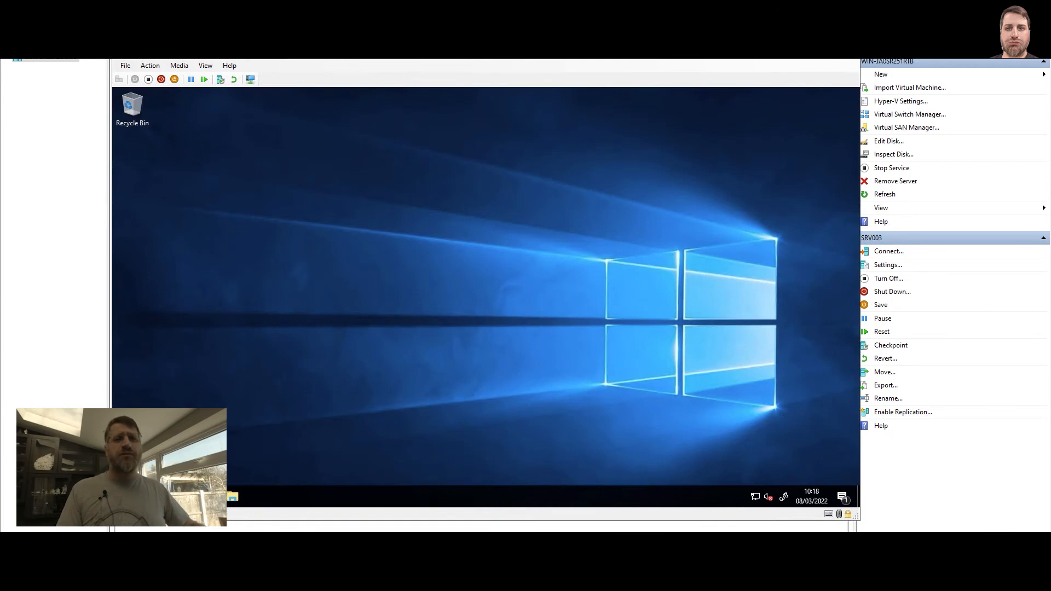
pyautogui.press('super+x')
pyautogui.click(192, 350)
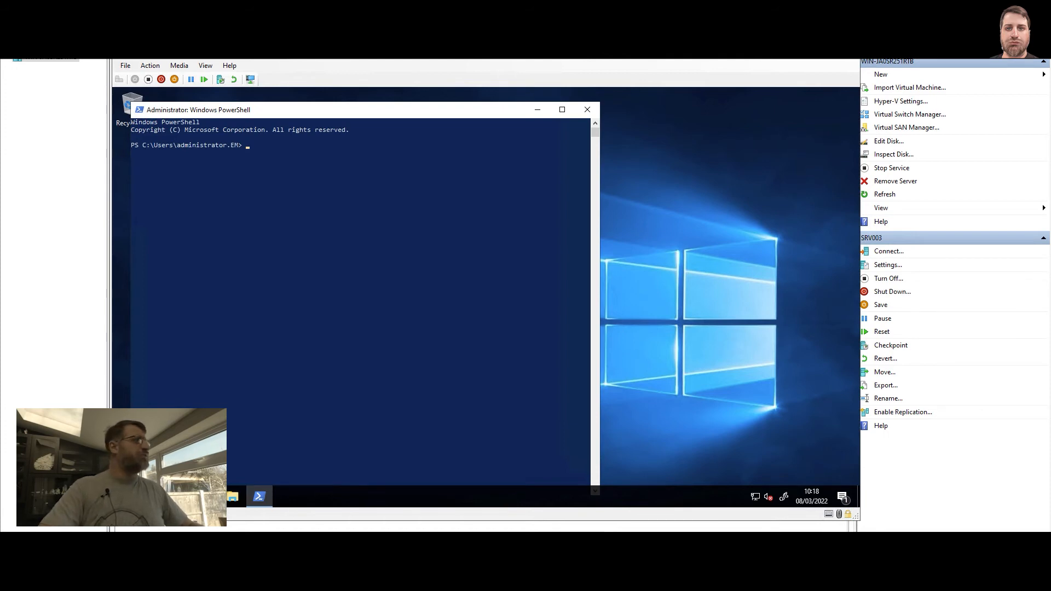
pyautogui.rightClick(371, 236)
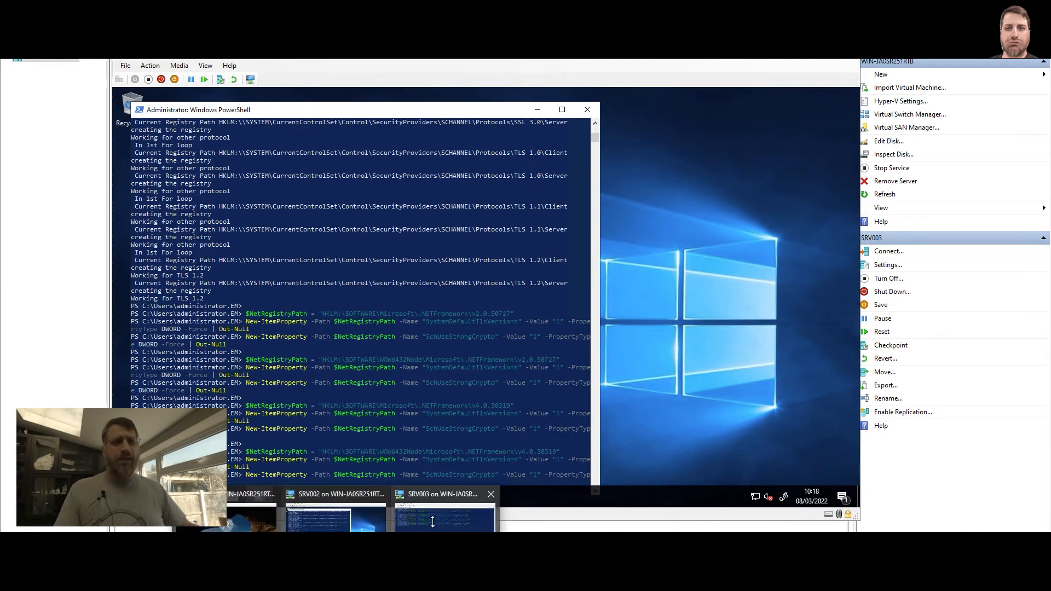
pyautogui.click(425, 518)
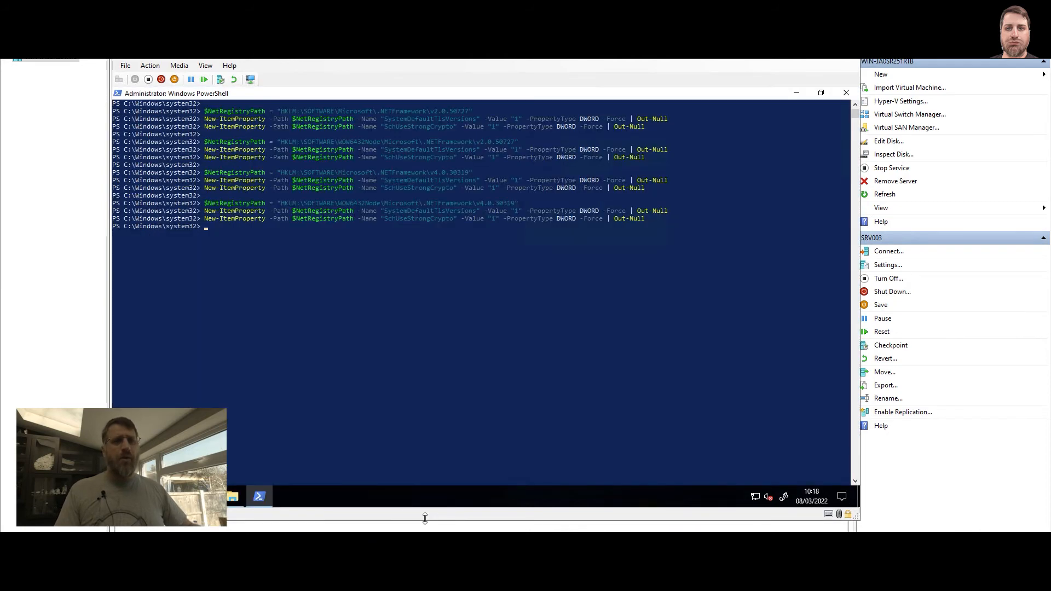
pyautogui.click(846, 93)
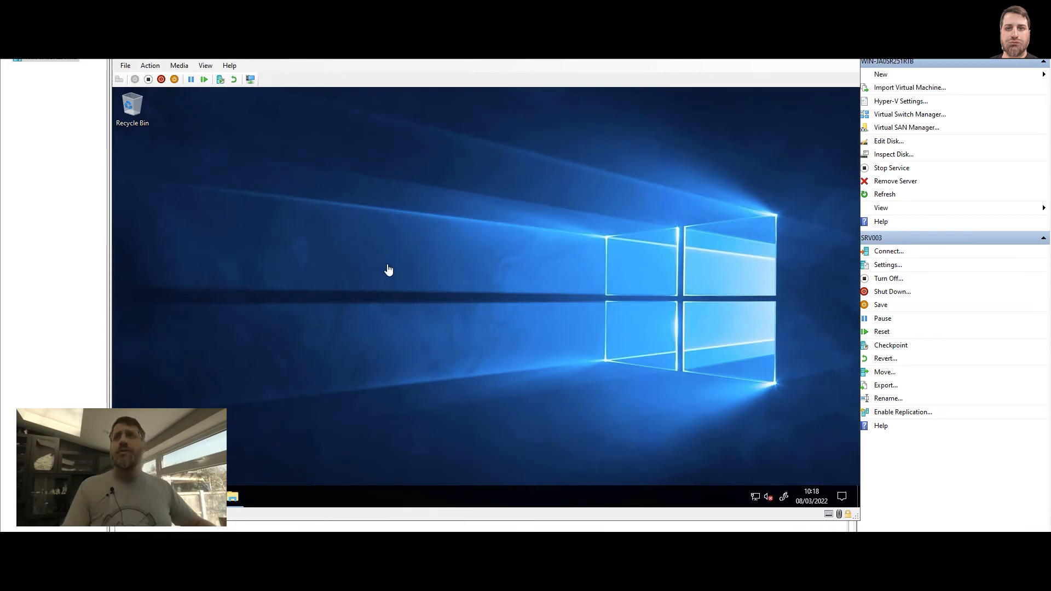
pyautogui.press('super+r')
pyautogui.write('cmd')
pyautogui.press('Return')
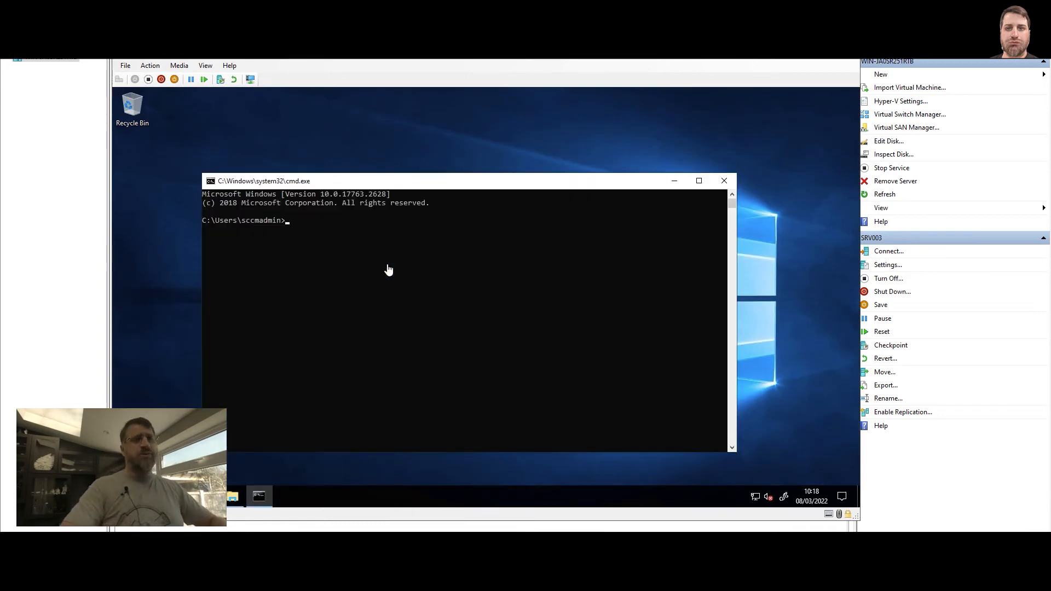
pyautogui.write('exit')
pyautogui.press('Return')
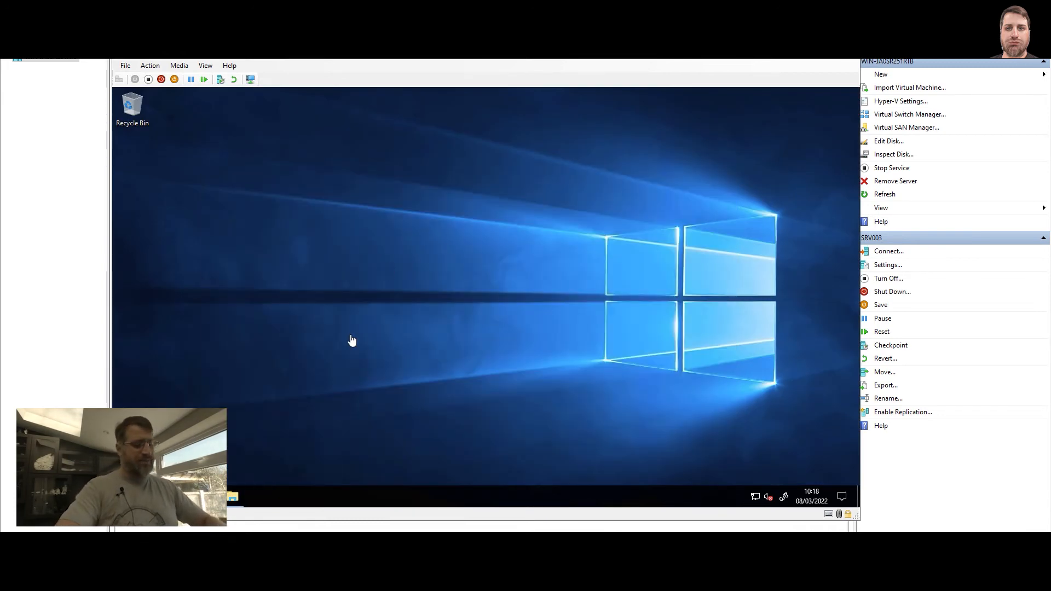
# Open a Command Prompt as administrator on SRV003 and approve the elevation request.
pyautogui.press('super')
pyautogui.write('cmd')
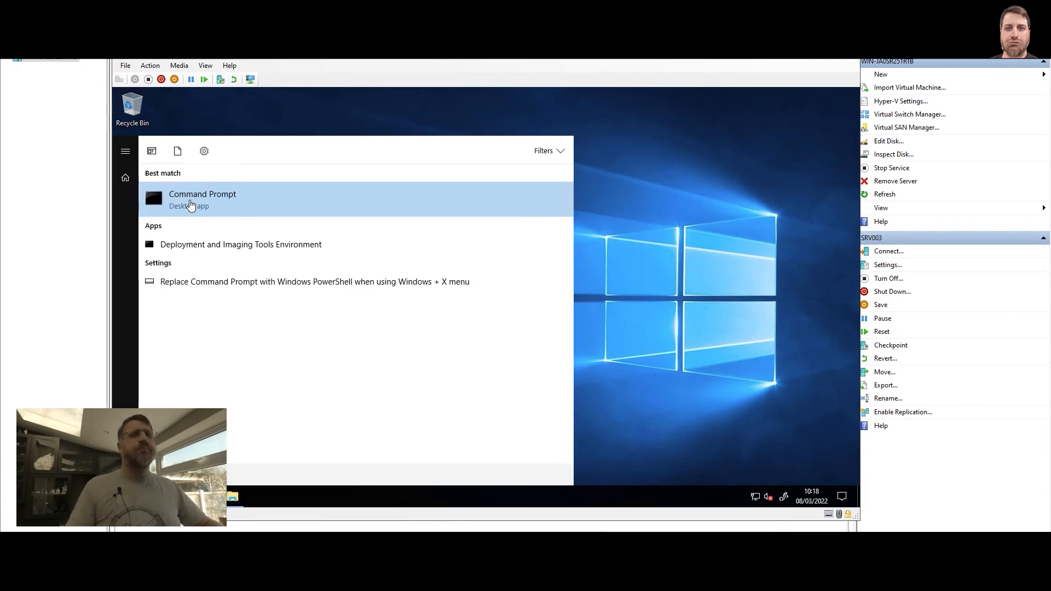
pyautogui.rightClick(190, 204)
pyautogui.click(222, 209)
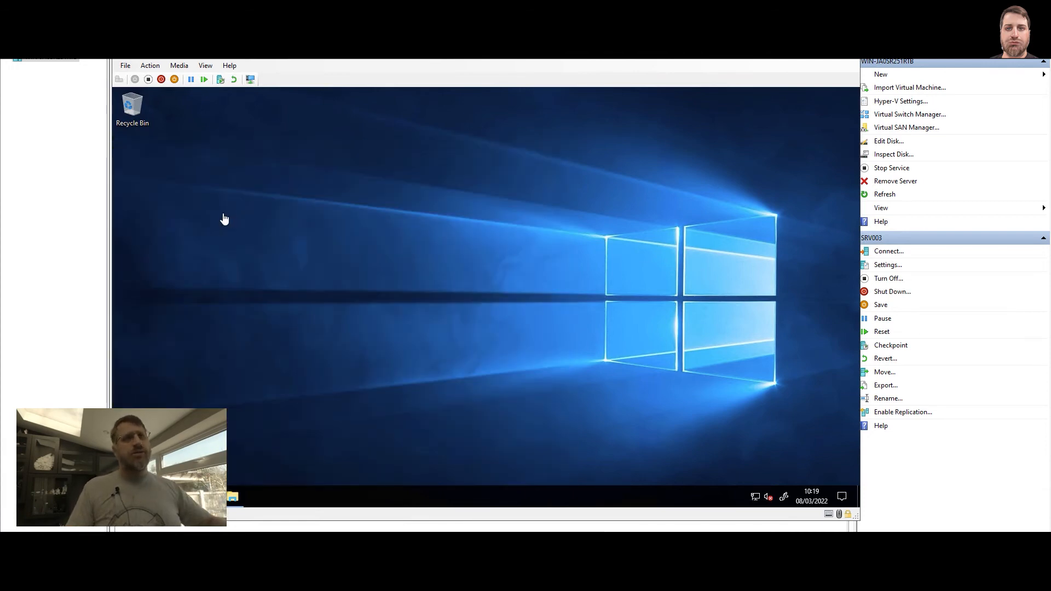
pyautogui.click(430, 360)
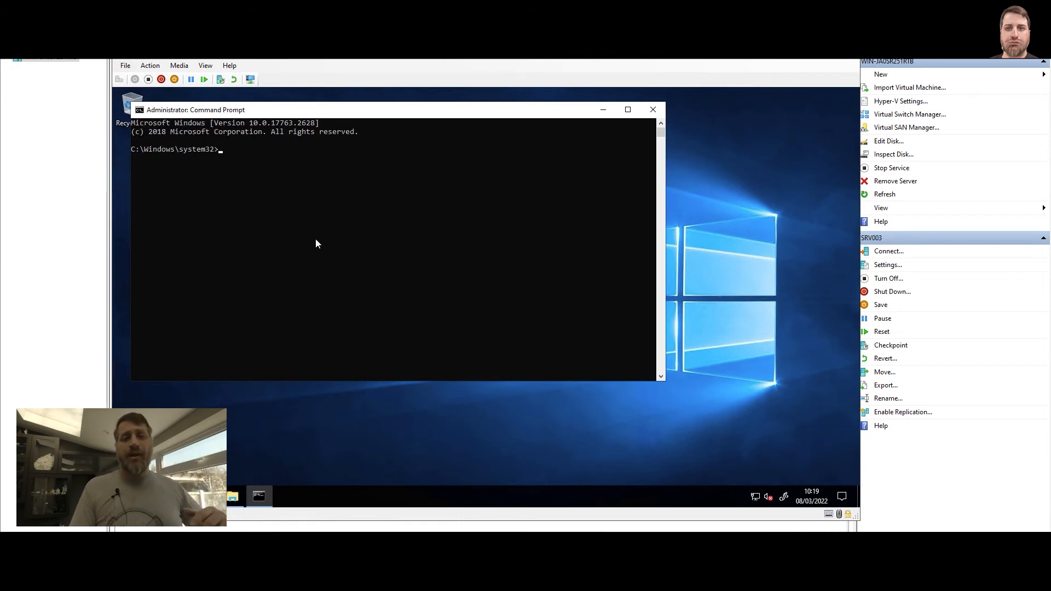
# Run the copied command z:\SMSSETUP\BIN\X64\prereqchk.exe /pri /sql srv002.endpointmanagers.com /sdk srv003.endpointmanagers.com.
pyautogui.hotkey('ctrl', 'v')
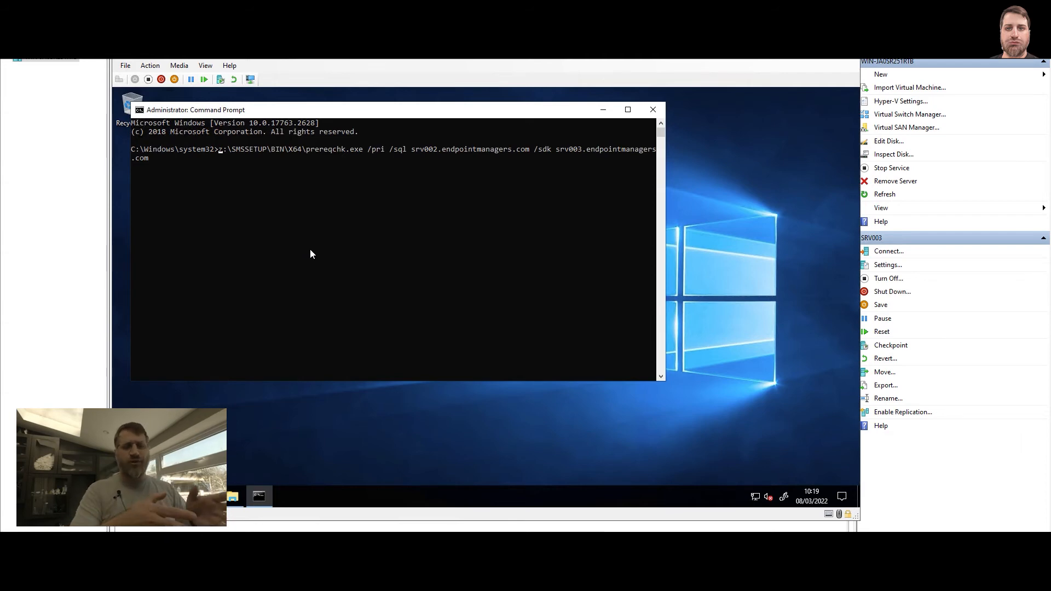
pyautogui.press('Right')
pyautogui.press('Right')
pyautogui.press('Right')
pyautogui.press('Right')
pyautogui.press('Right')
pyautogui.press('Right')
pyautogui.press('Right')
pyautogui.press('Right')
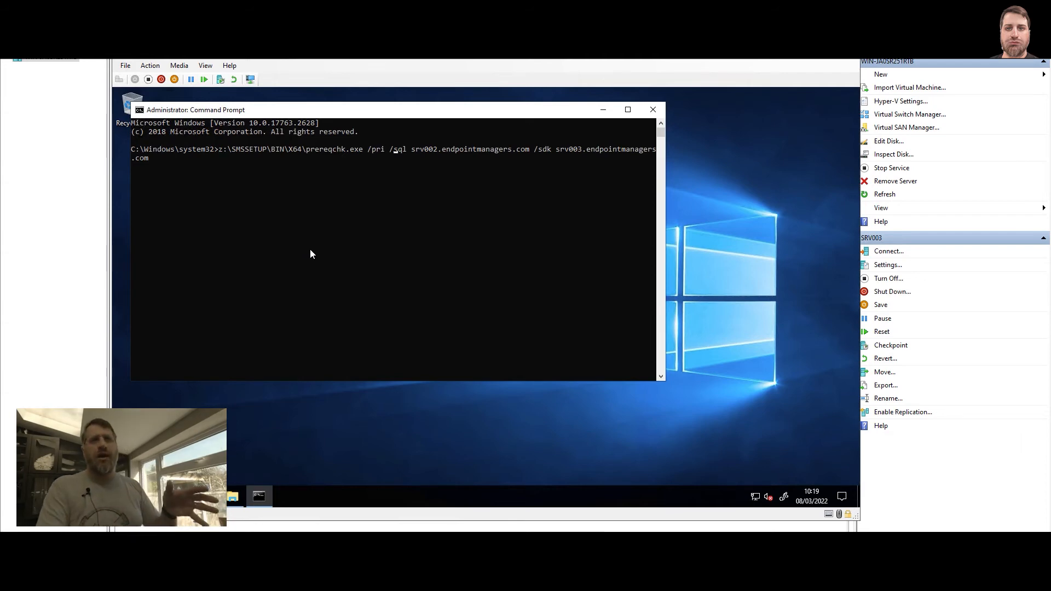
pyautogui.press('Right')
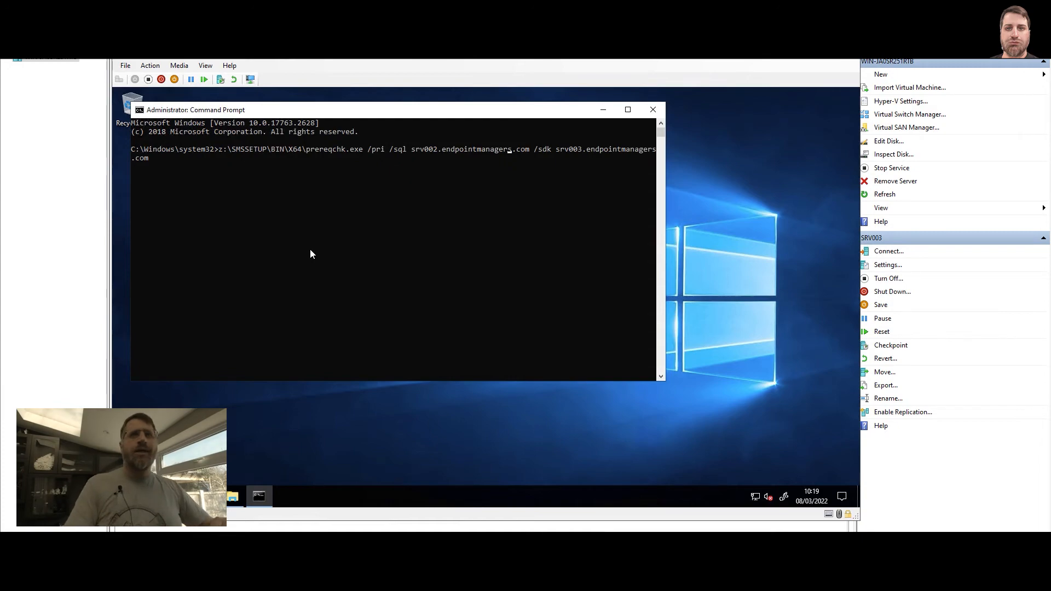
pyautogui.press('Return')
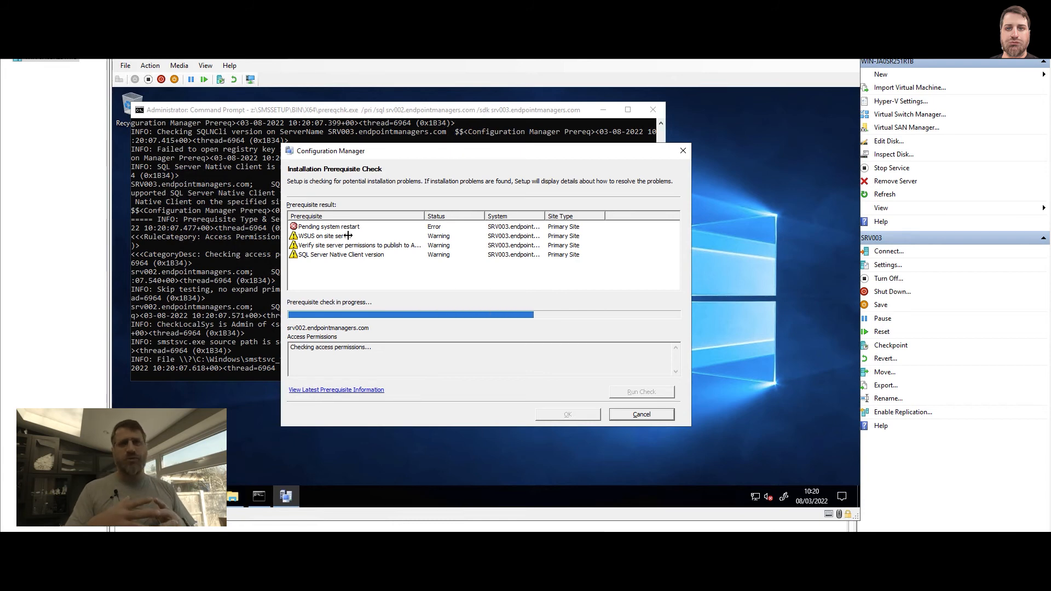
# Widen the Prerequisite column and examine the details and reference link of the SQL Server Native Client version result.
pyautogui.moveTo(416, 222); pyautogui.dragTo(461, 212)
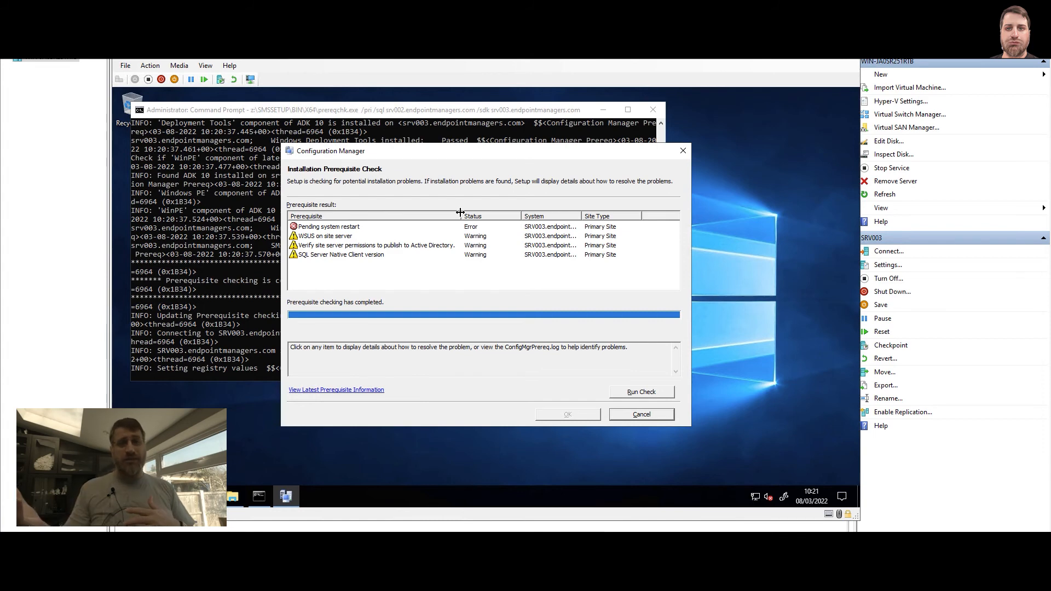
pyautogui.click(365, 256)
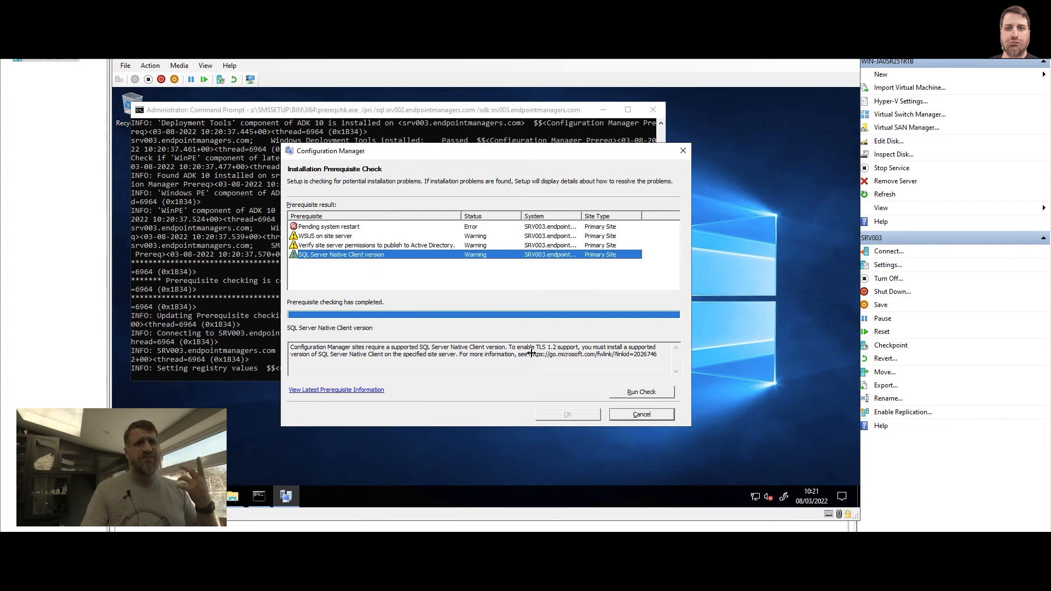
pyautogui.moveTo(529, 354); pyautogui.dragTo(666, 355)
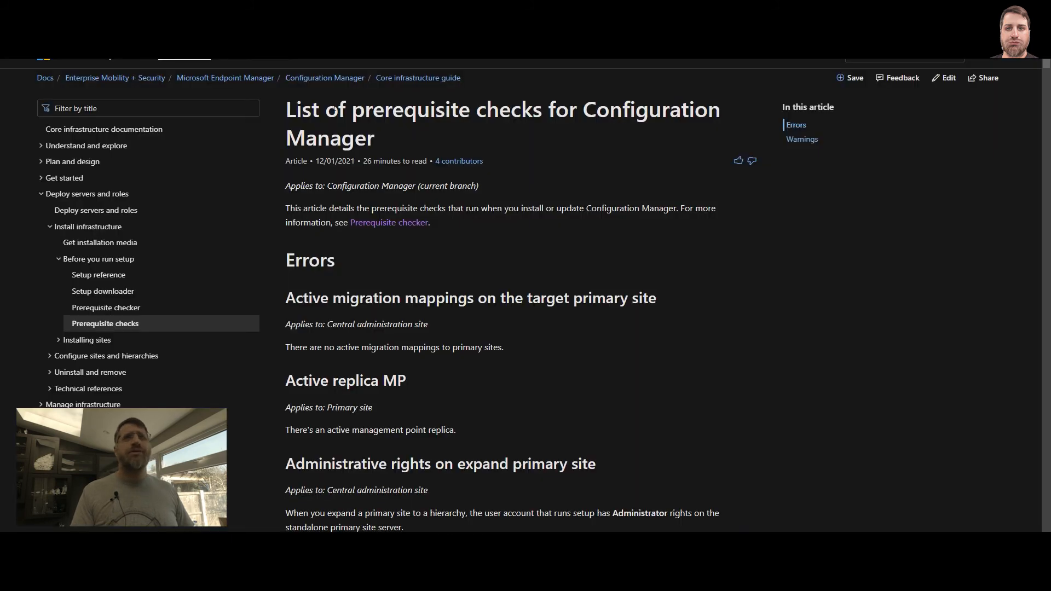
# Search the prerequisite checks article in the browser for "Native Cli" and read the SQL Server Native Client section.
pyautogui.moveTo(295, 112); pyautogui.dragTo(511, 112)
pyautogui.click(543, 159)
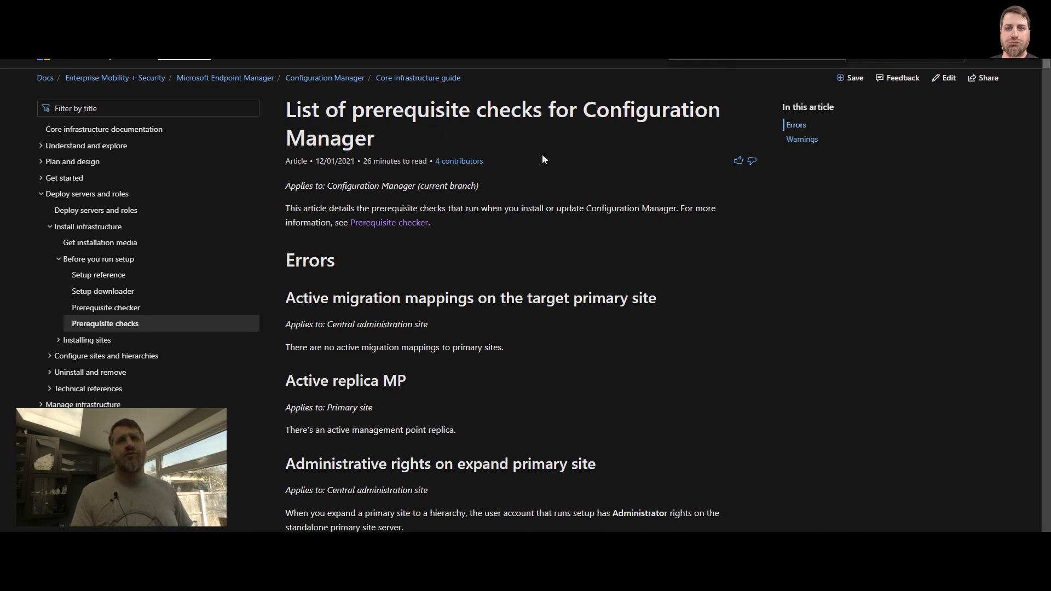
pyautogui.write('Native Cli')
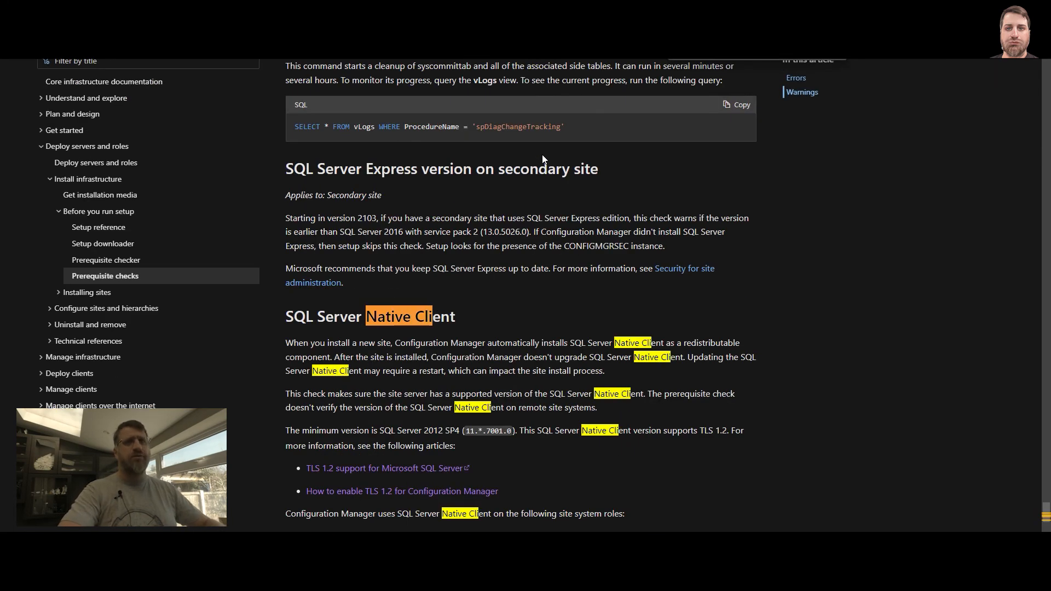
pyautogui.scroll(-3, 479, 198)
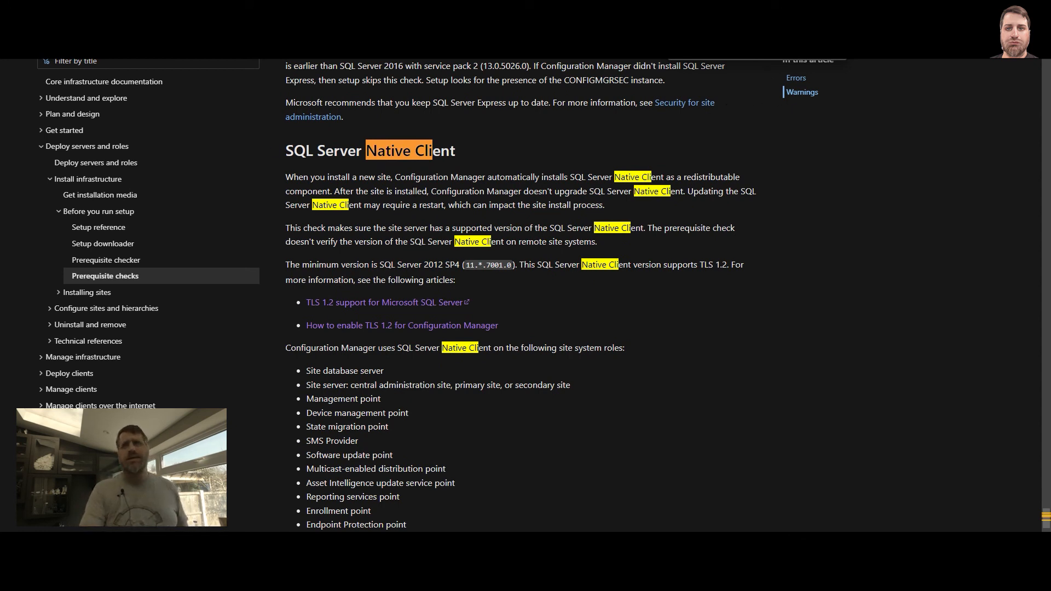
pyautogui.press('Escape')
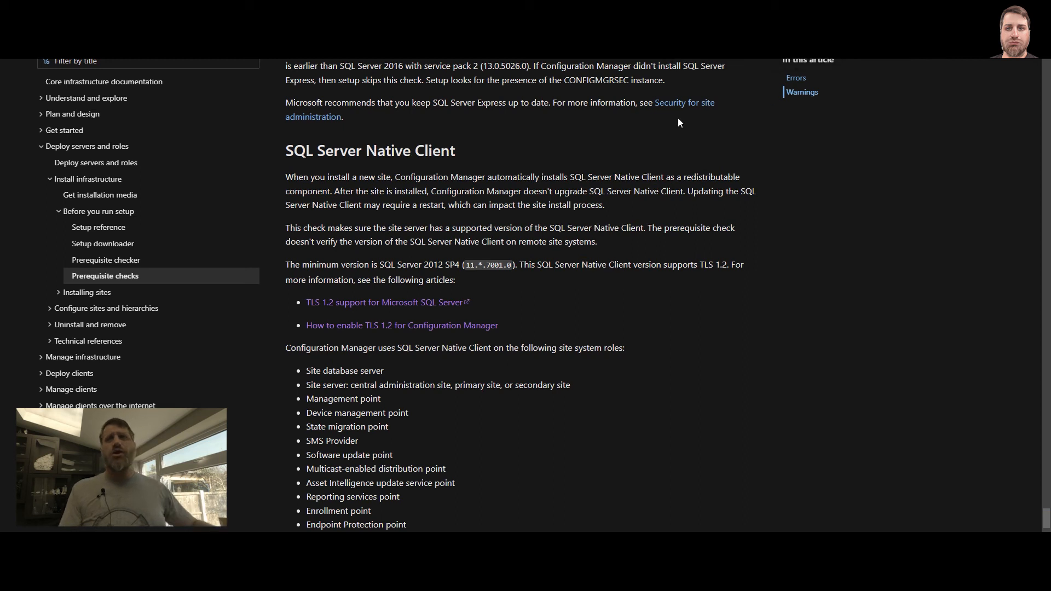
pyautogui.moveTo(329, 177); pyautogui.dragTo(386, 177)
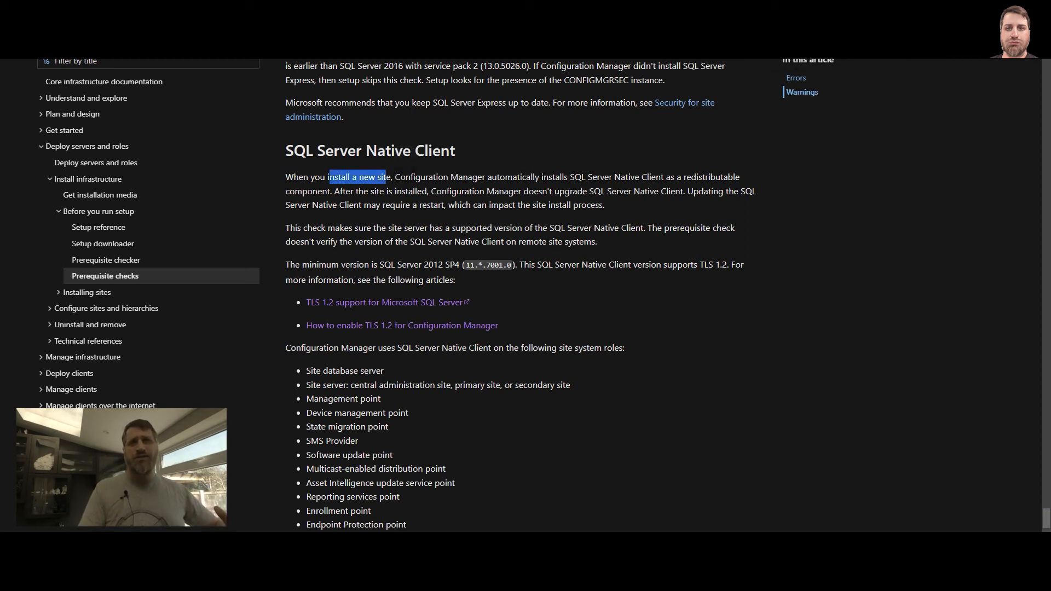
pyautogui.moveTo(541, 176); pyautogui.dragTo(728, 177)
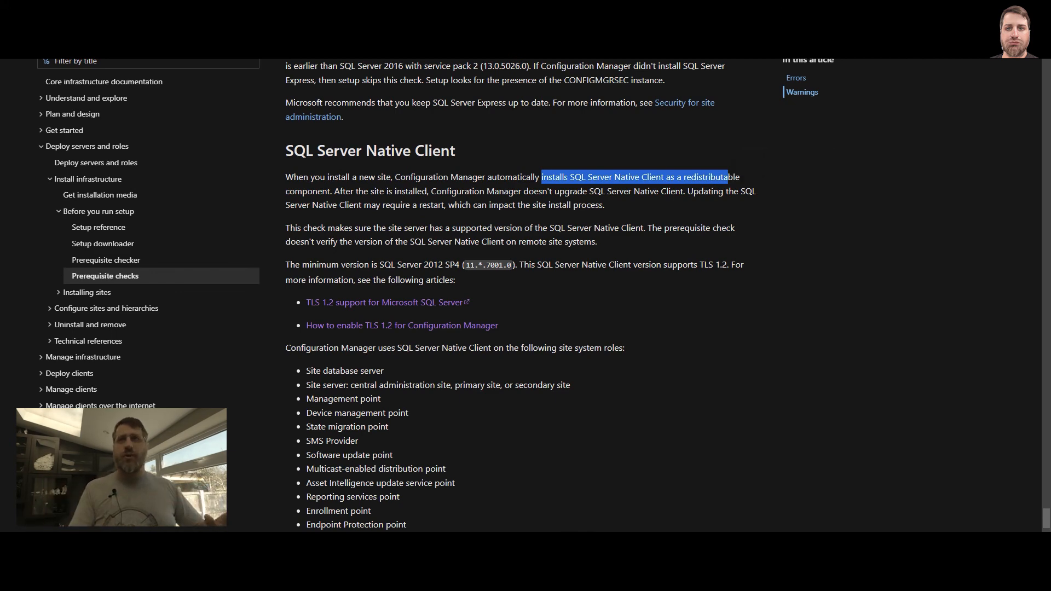
# Return to the SRV003 virtual machine and open ConfigMgrPrereq.log from the C: drive at its latest entries.
pyautogui.click(976, 8)
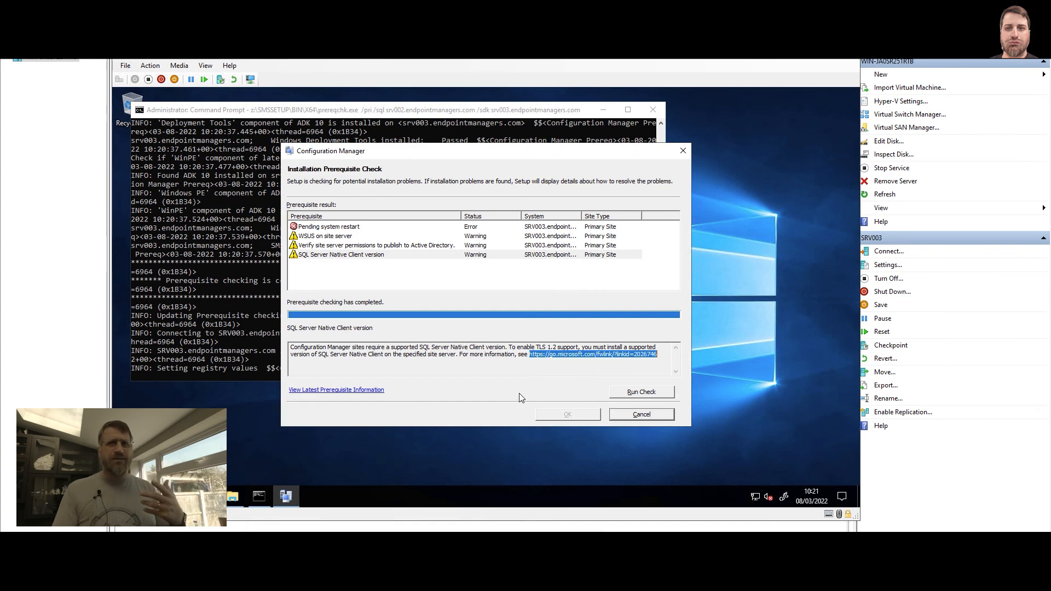
pyautogui.press('super+e')
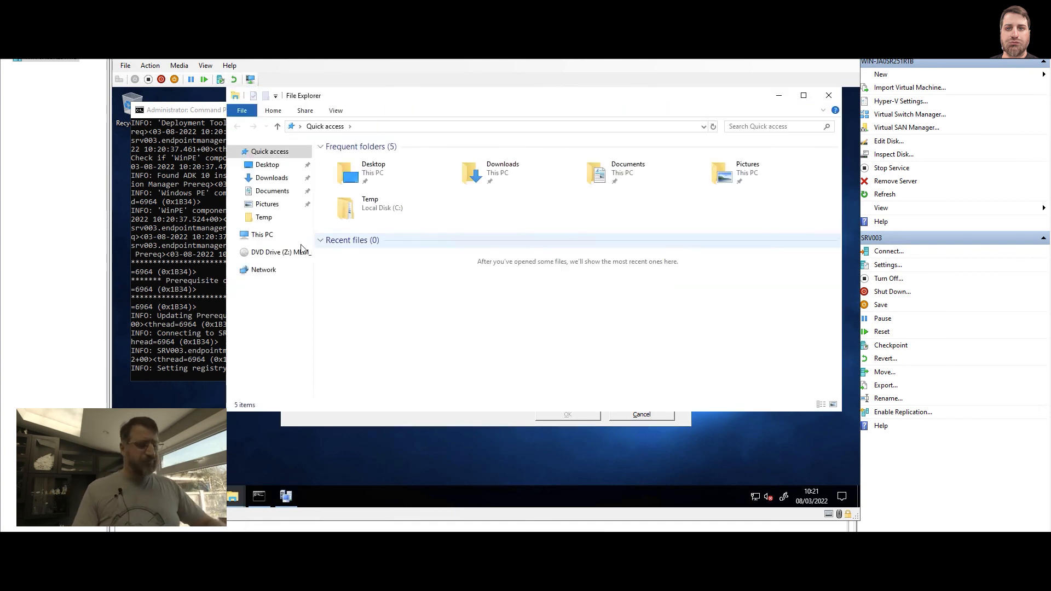
pyautogui.click(264, 234)
pyautogui.click(377, 286)
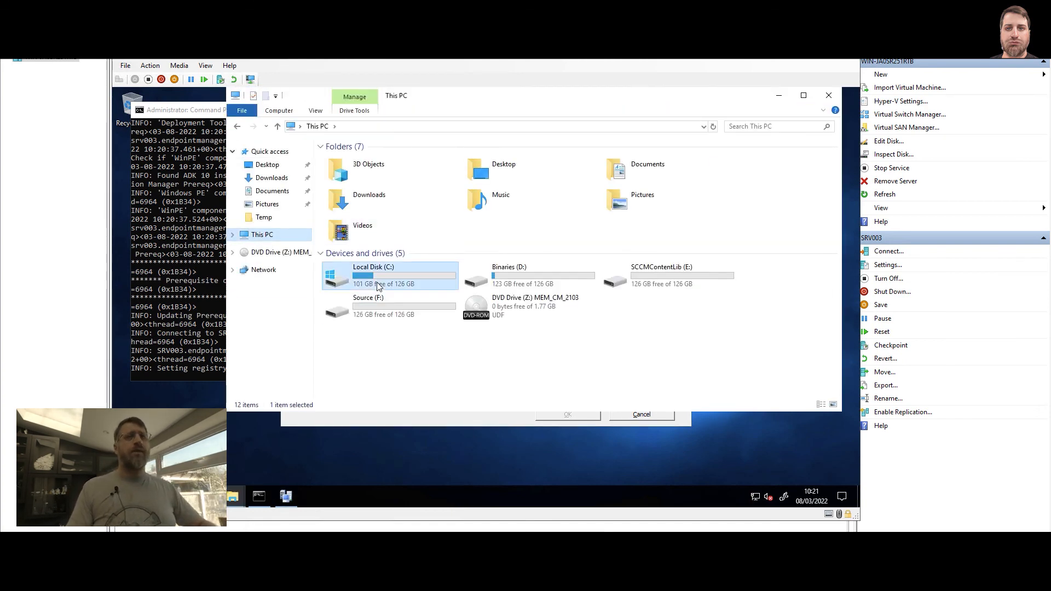
pyautogui.doubleClick(378, 286)
pyautogui.doubleClick(376, 230)
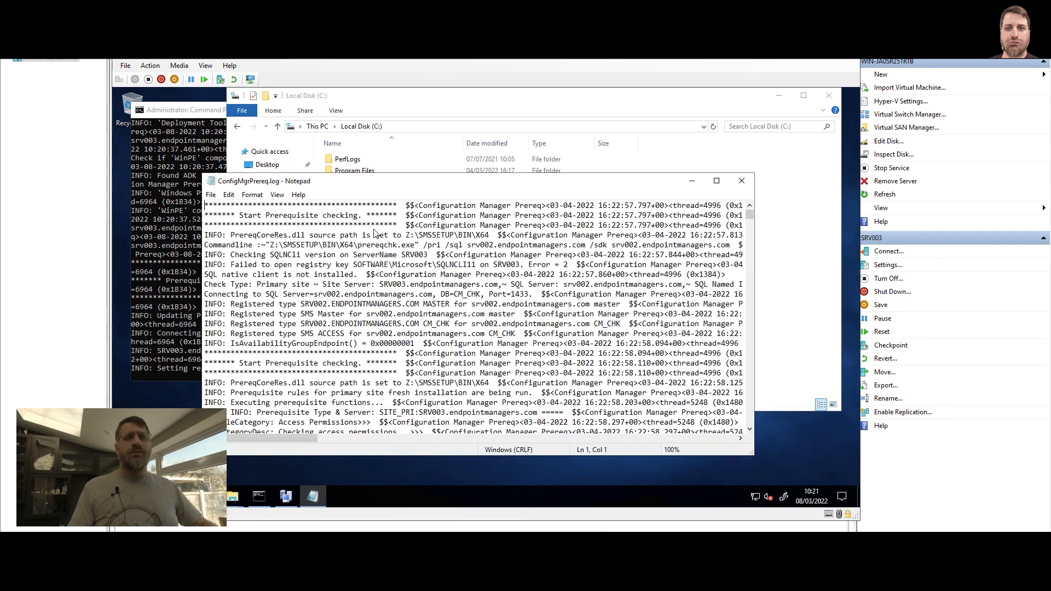
pyautogui.hotkey('ctrl', 'End')
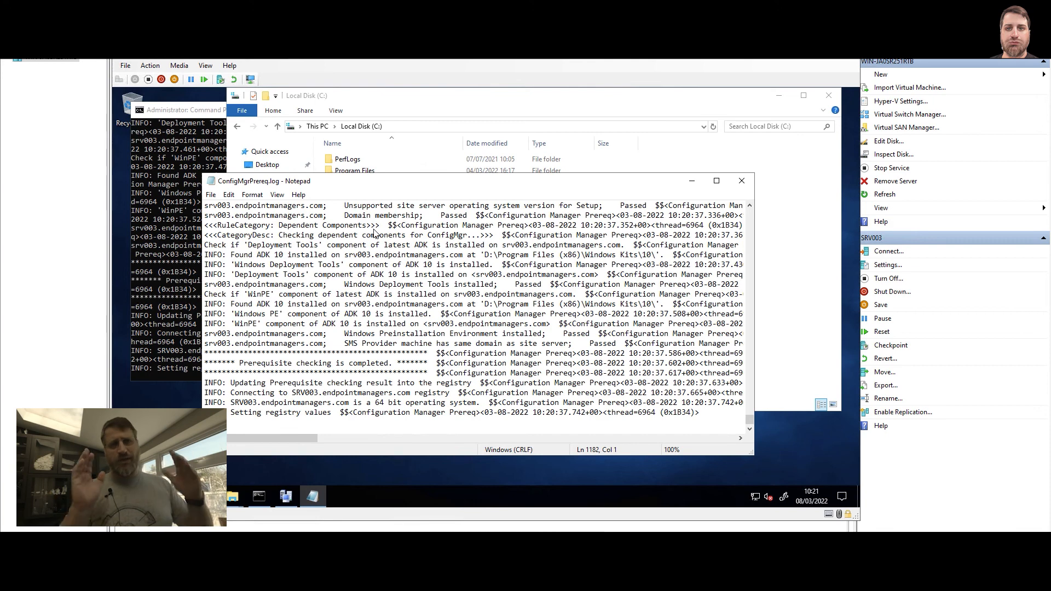
# Search the log upwards for "native" and highlight the SQL Server Native Client version entry for SRV003.
pyautogui.hotkey('ctrl', 'f')
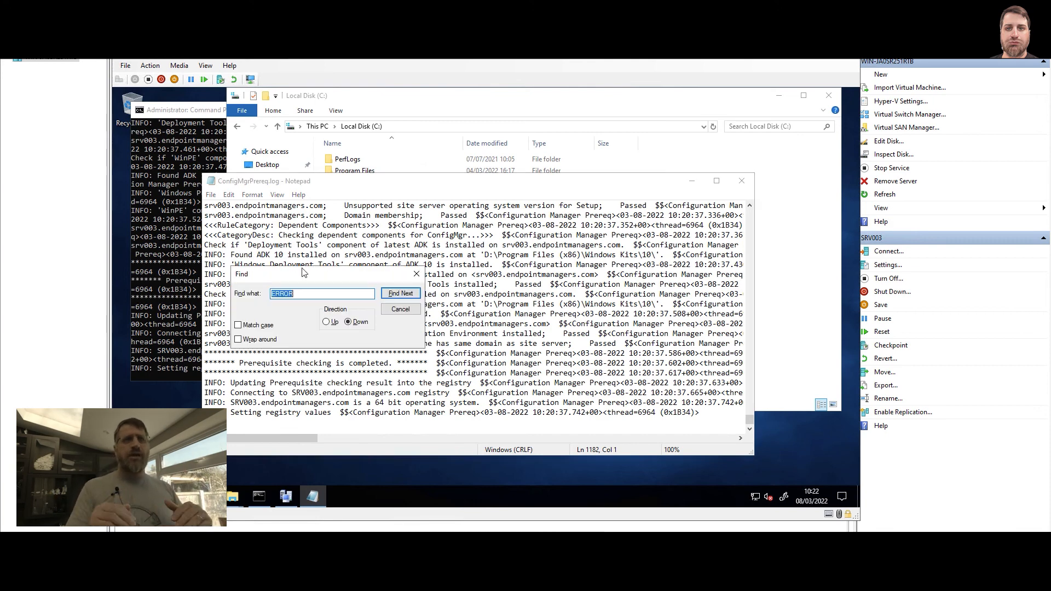
pyautogui.write('ERROR')
pyautogui.click(328, 322)
pyautogui.doubleClick(322, 295)
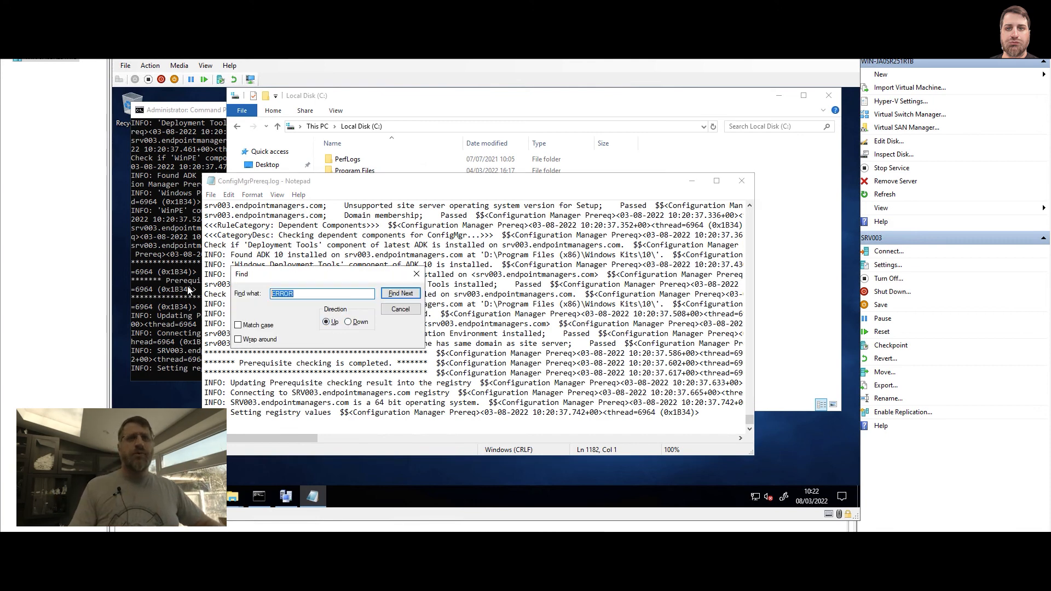
pyautogui.write('native')
pyautogui.press('Return')
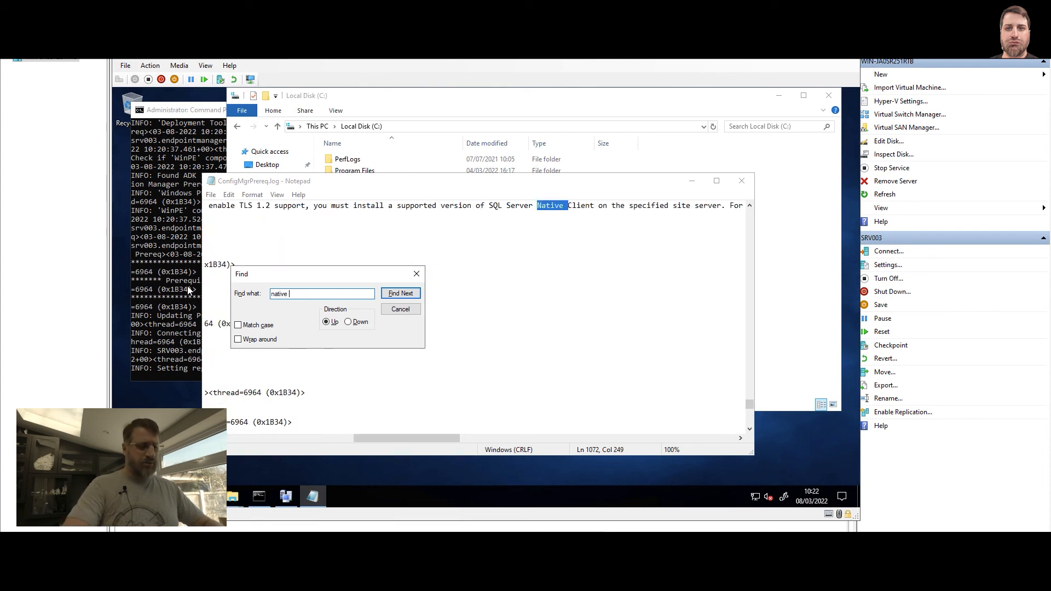
pyautogui.press('Escape')
pyautogui.press('Home')
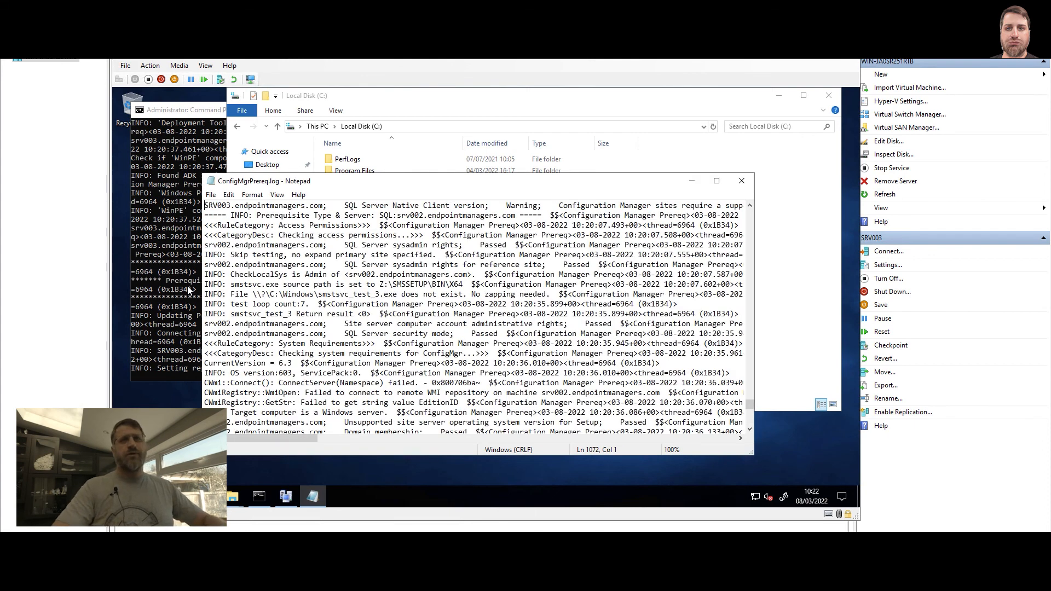
pyautogui.hotkey('shift', 'Right')
pyautogui.hotkey('shift', 'Right')
pyautogui.hotkey('shift', 'Right')
pyautogui.hotkey('shift', 'Right')
pyautogui.hotkey('shift', 'Right')
pyautogui.hotkey('shift', 'Right')
pyautogui.hotkey('shift', 'Right')
pyautogui.hotkey('shift', 'Right')
pyautogui.hotkey('shift', 'Right')
pyautogui.hotkey('shift', 'Right')
pyautogui.hotkey('shift', 'Right')
pyautogui.hotkey('shift', 'Right')
pyautogui.hotkey('shift', 'Right')
pyautogui.hotkey('shift', 'Right')
pyautogui.hotkey('shift', 'Right')
pyautogui.hotkey('shift', 'Right')
pyautogui.hotkey('shift', 'Right')
pyautogui.hotkey('shift', 'Right')
pyautogui.hotkey('shift', 'Right')
pyautogui.hotkey('shift', 'Right')
pyautogui.hotkey('shift', 'Right')
pyautogui.hotkey('shift', 'Right')
pyautogui.hotkey('shift', 'Right')
pyautogui.hotkey('shift', 'Right')
pyautogui.hotkey('shift', 'Right')
pyautogui.hotkey('shift', 'Right')
pyautogui.hotkey('shift', 'Right')
pyautogui.hotkey('shift', 'Right')
pyautogui.hotkey('shift', 'Right')
pyautogui.hotkey('shift', 'Right')
pyautogui.hotkey('shift', 'Right')
pyautogui.hotkey('shift', 'Right')
pyautogui.hotkey('shift', 'Right')
pyautogui.hotkey('shift', 'Right')
pyautogui.hotkey('shift', 'Right')
pyautogui.hotkey('shift', 'Right')
pyautogui.hotkey('shift', 'Right')
pyautogui.hotkey('shift', 'Right')
pyautogui.hotkey('shift', 'Right')
pyautogui.hotkey('shift', 'Right')
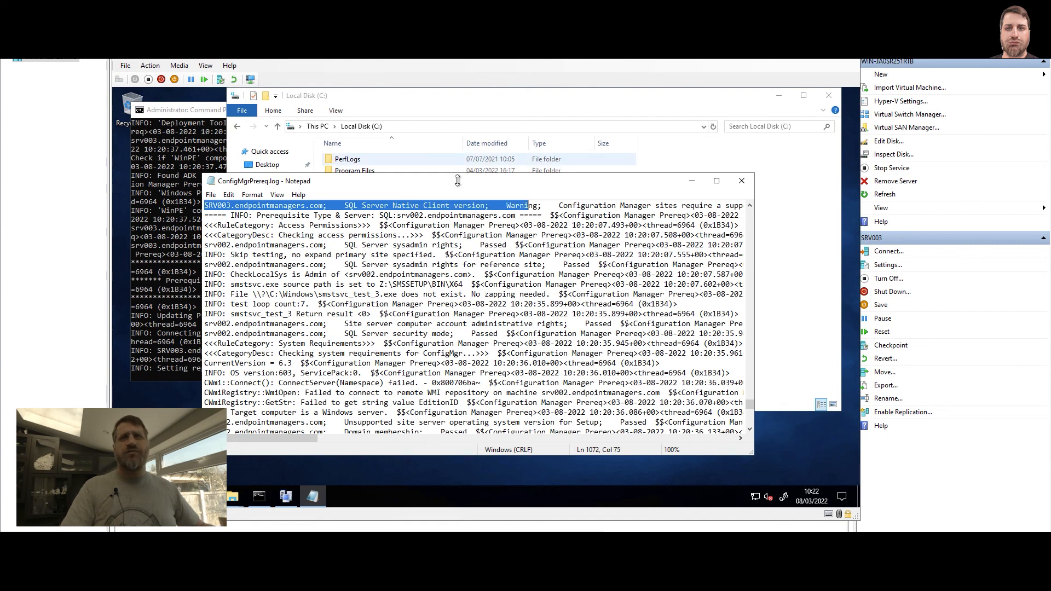
# Examine the SQLNCli version, SQLNCLI11 registry key and Native Client installation entries above that result, and close the log and File Explorer.
pyautogui.scroll(2, 320, 250)
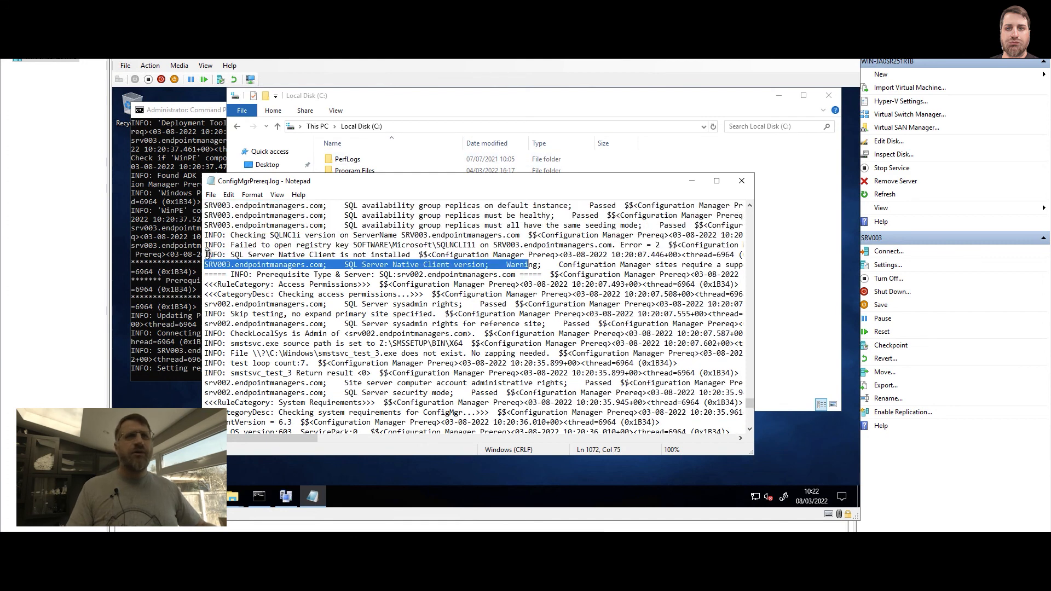
pyautogui.moveTo(206, 235); pyautogui.dragTo(226, 234)
pyautogui.hotkey('shift', 'Right')
pyautogui.hotkey('shift', 'Right')
pyautogui.hotkey('shift', 'Right')
pyautogui.hotkey('shift', 'Right')
pyautogui.hotkey('shift', 'Right')
pyautogui.hotkey('shift', 'Right')
pyautogui.hotkey('shift', 'Right')
pyautogui.hotkey('shift', 'Right')
pyautogui.hotkey('shift', 'Right')
pyautogui.hotkey('shift', 'Right')
pyautogui.hotkey('shift', 'Right')
pyautogui.hotkey('shift', 'Right')
pyautogui.hotkey('shift', 'Right')
pyautogui.hotkey('shift', 'Right')
pyautogui.hotkey('shift', 'Right')
pyautogui.hotkey('shift', 'Right')
pyautogui.hotkey('shift', 'Right')
pyautogui.hotkey('shift', 'Right')
pyautogui.hotkey('shift', 'Right')
pyautogui.hotkey('shift', 'Right')
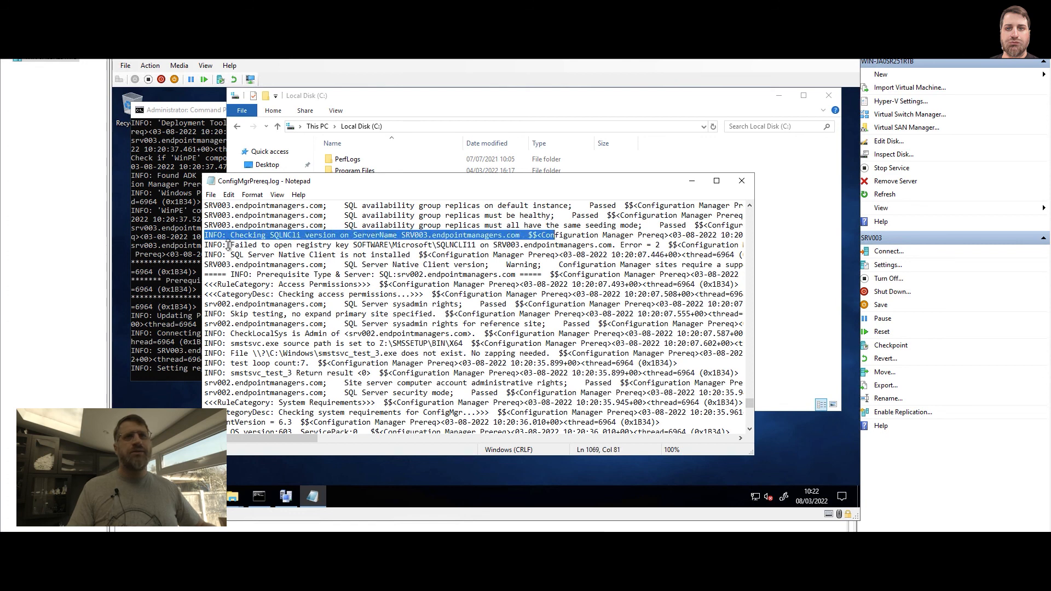
pyautogui.moveTo(227, 245); pyautogui.dragTo(515, 244)
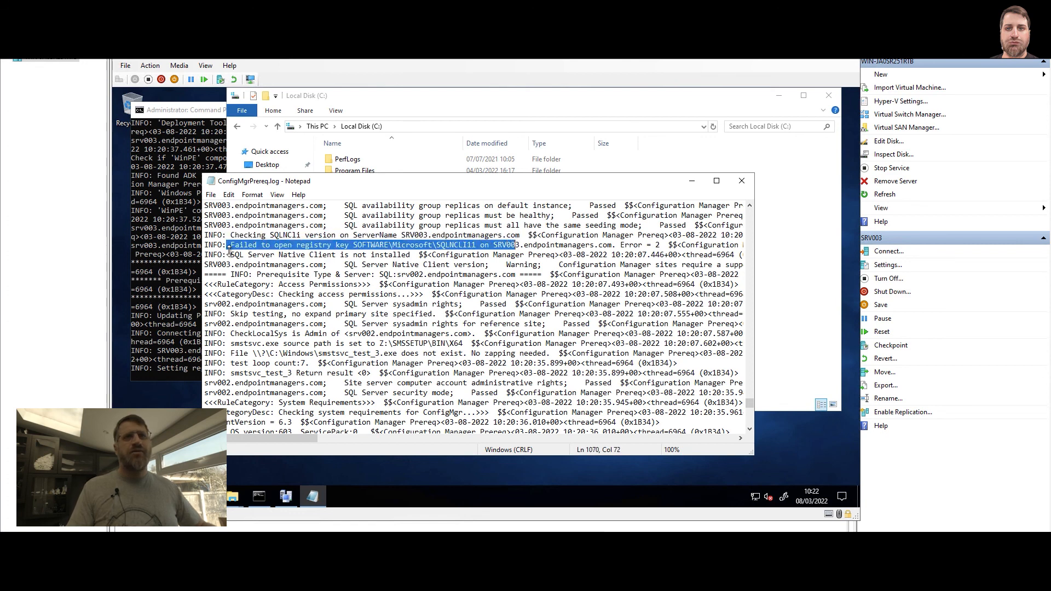
pyautogui.moveTo(228, 255); pyautogui.dragTo(418, 255)
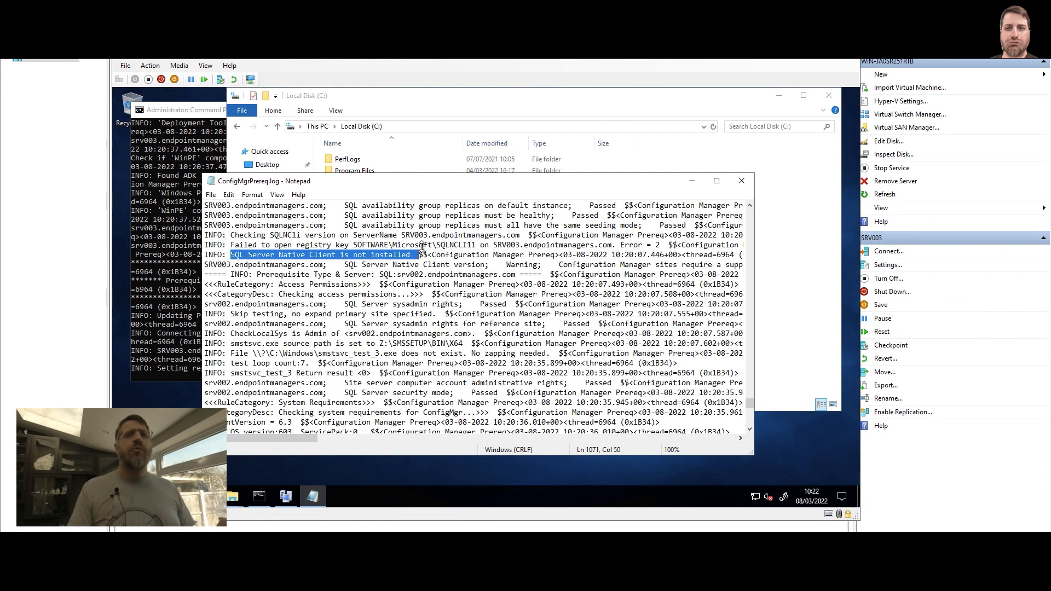
pyautogui.click(751, 183)
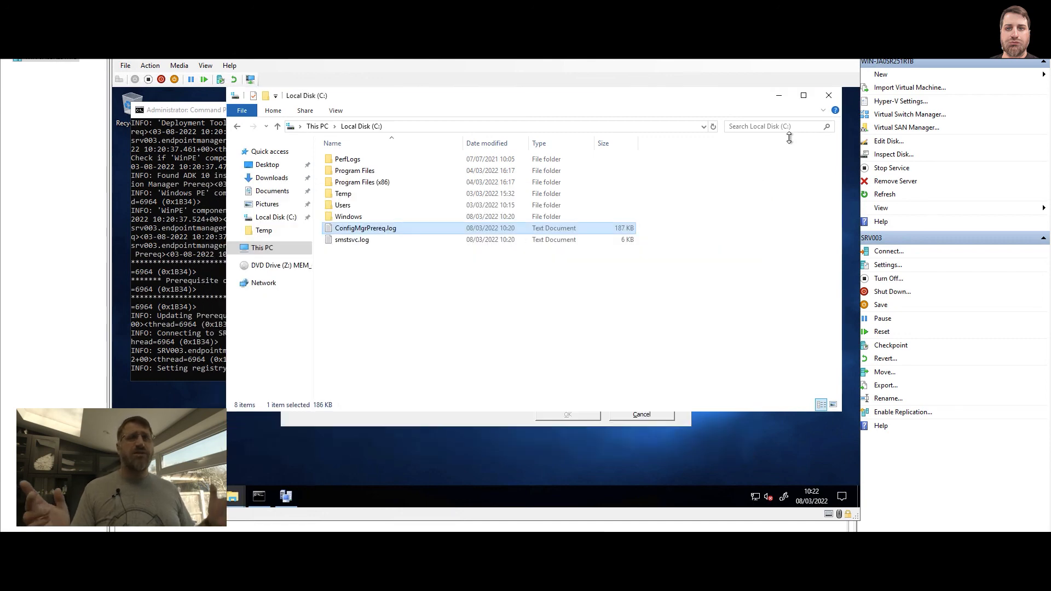
pyautogui.click(828, 95)
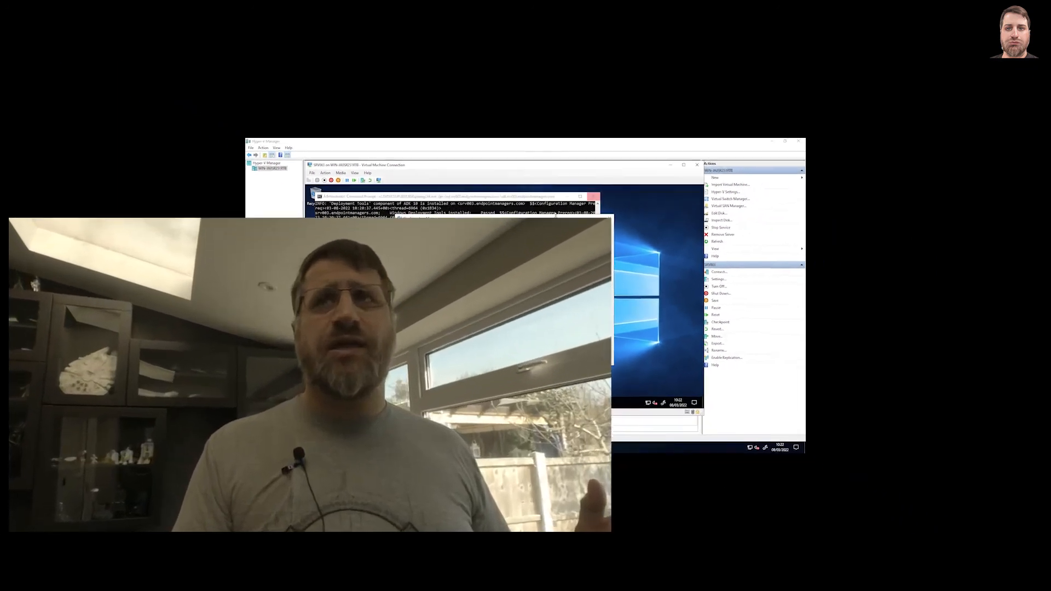